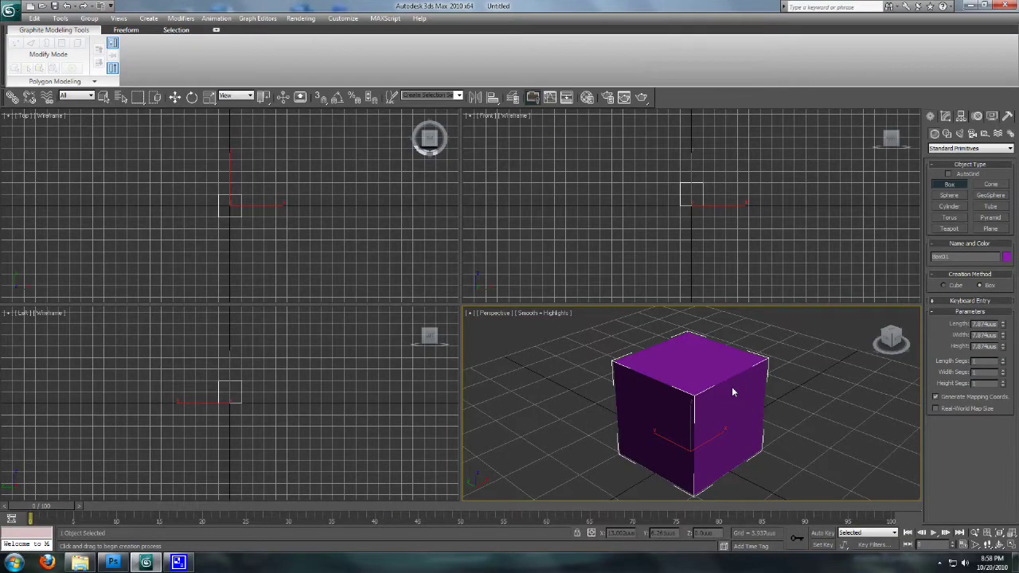
scroll(733, 391, "down", 3)
scroll(717, 402, "up", 3)
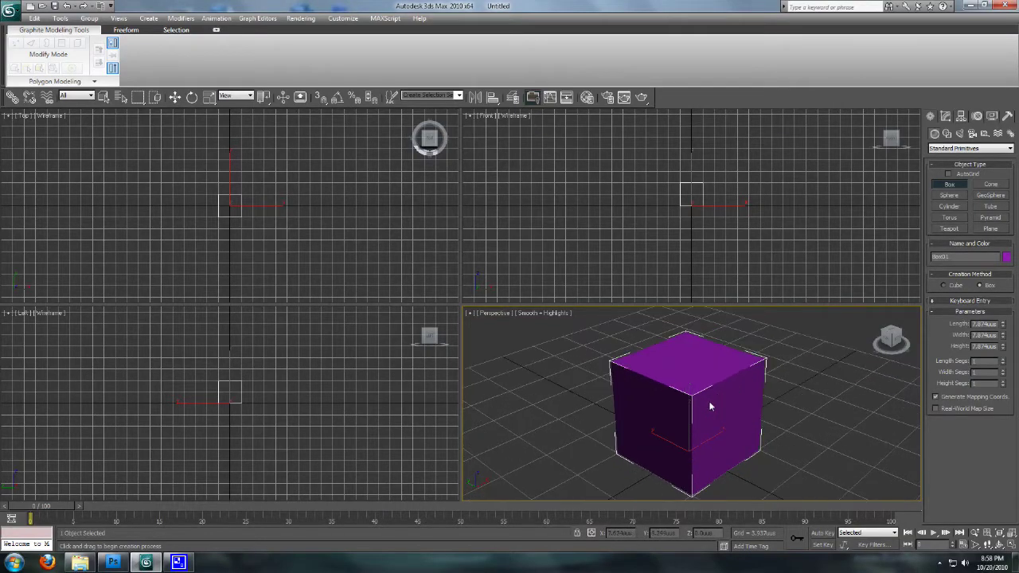
middle_click_drag(707, 402, 704, 395)
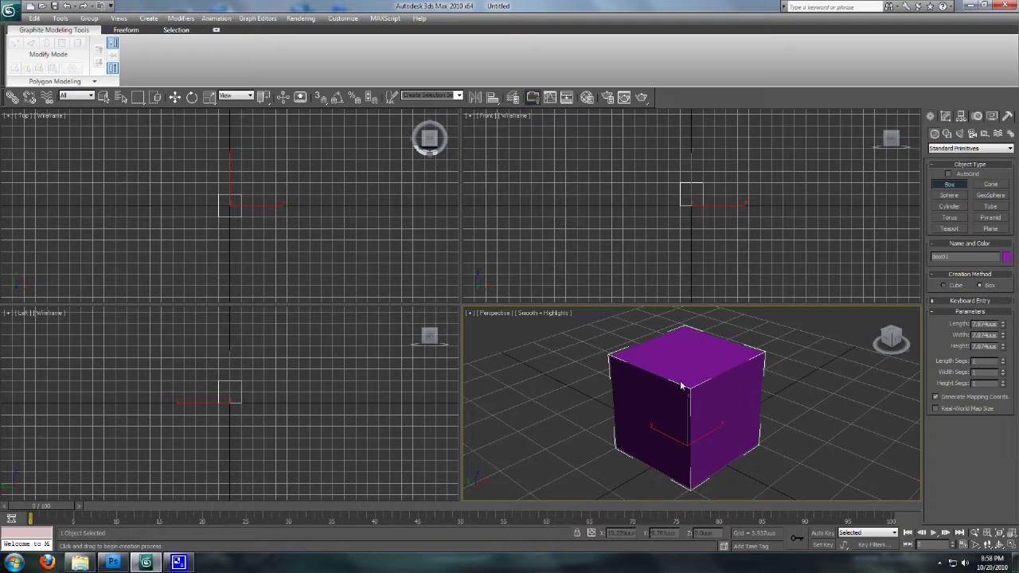
scroll(649, 403, "down", 5)
scroll(649, 403, "up", 5)
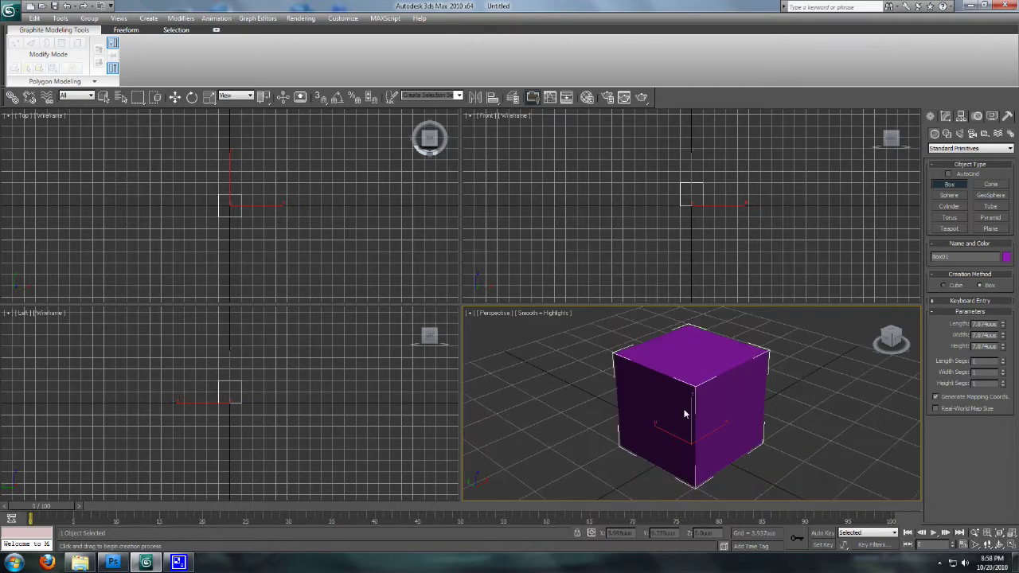
middle_click_drag(684, 413, 611, 417)
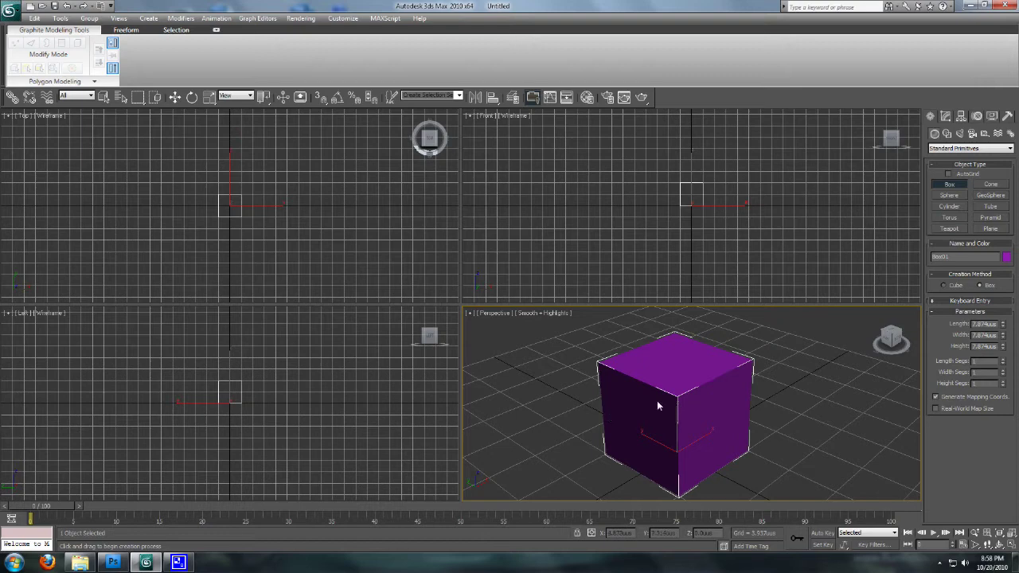
Step: Convert the box to an Editable Poly and select its left-front face at Polygon level
left_click(946, 117)
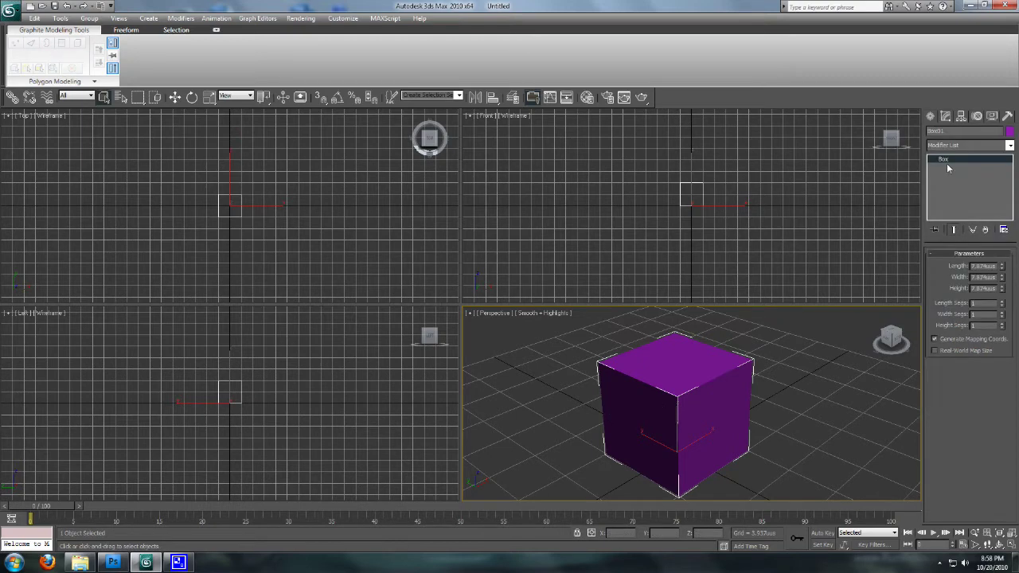
right_click(946, 164)
left_click(960, 241)
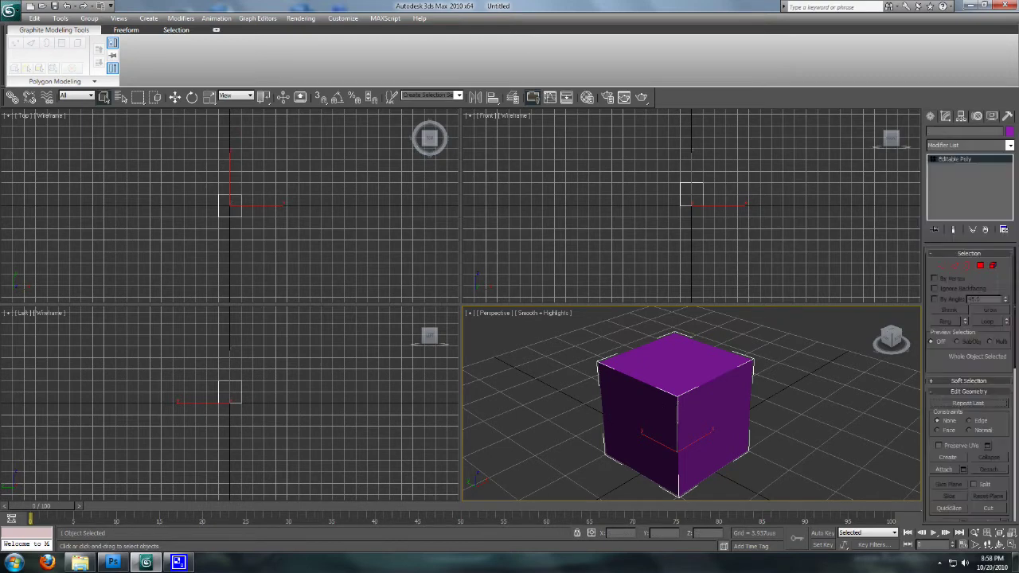
left_click(980, 266)
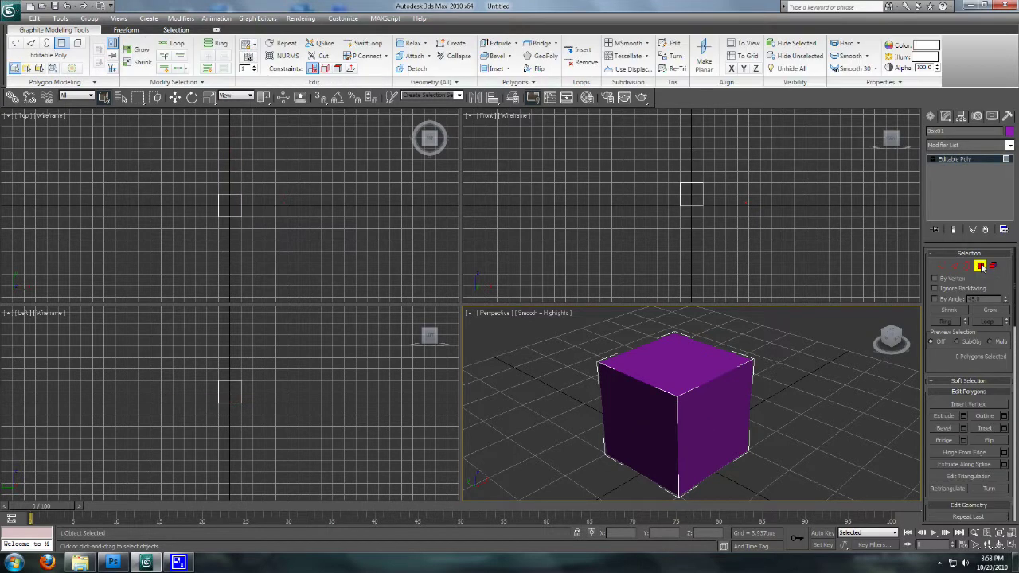
left_click(642, 410)
middle_click_drag(642, 410, 683, 397)
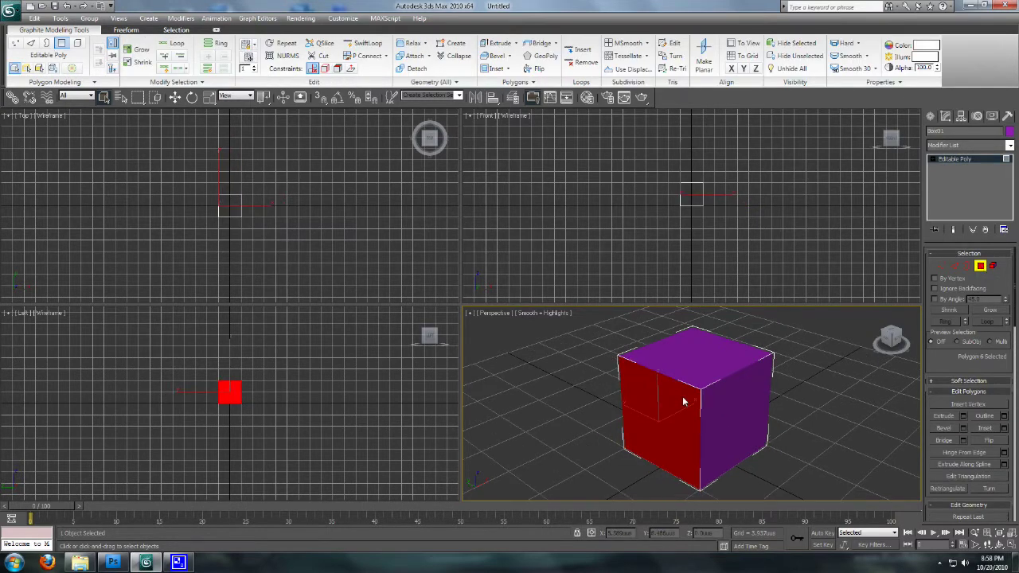
Step: Open the Material Editor and make the first sample material, 01 - Default, active
key("m")
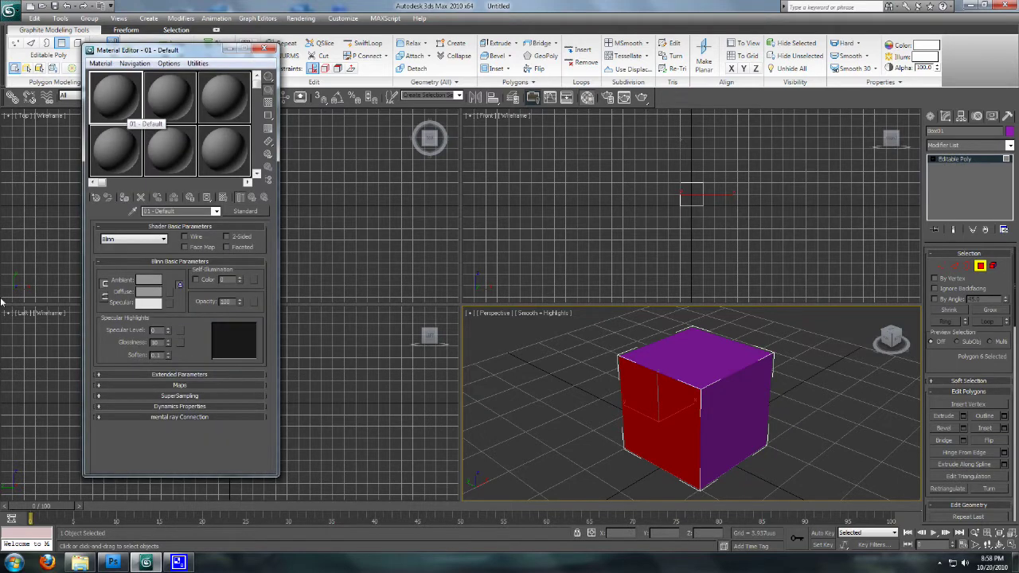
left_click_drag(144, 53, 168, 50)
left_click(199, 94)
left_click(193, 148)
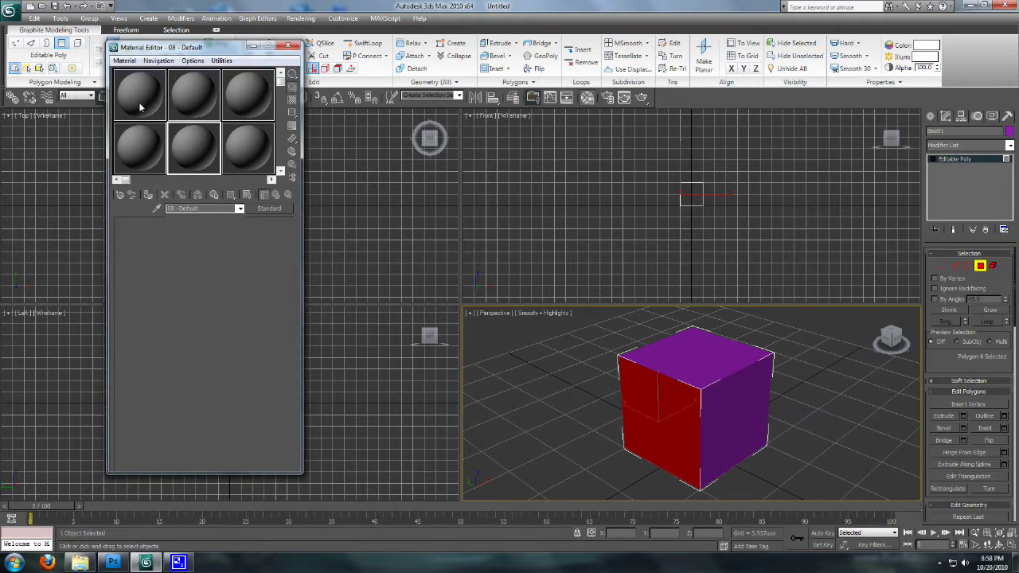
left_click_drag(280, 81, 283, 130)
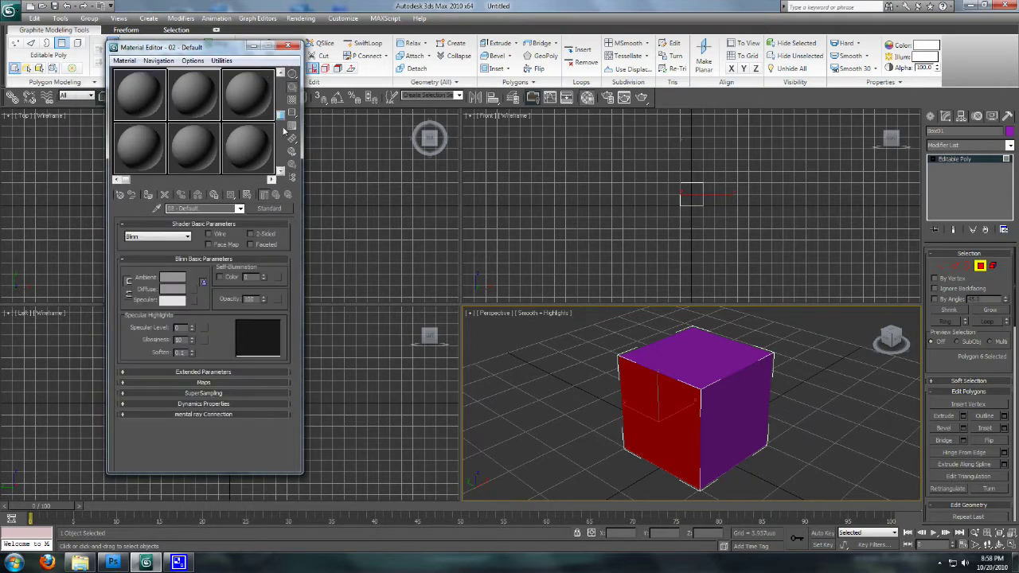
left_click(150, 83)
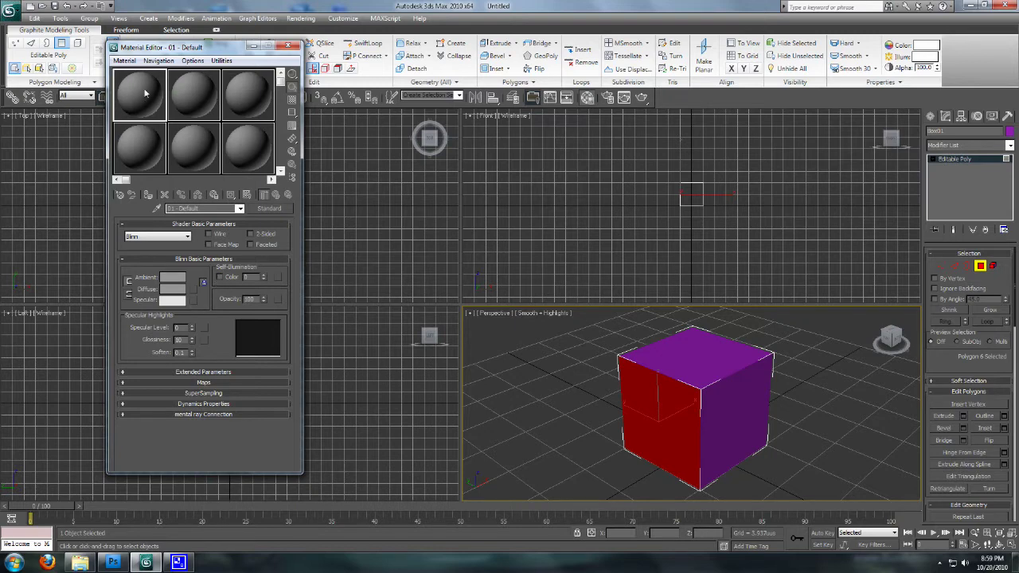
left_click(176, 290)
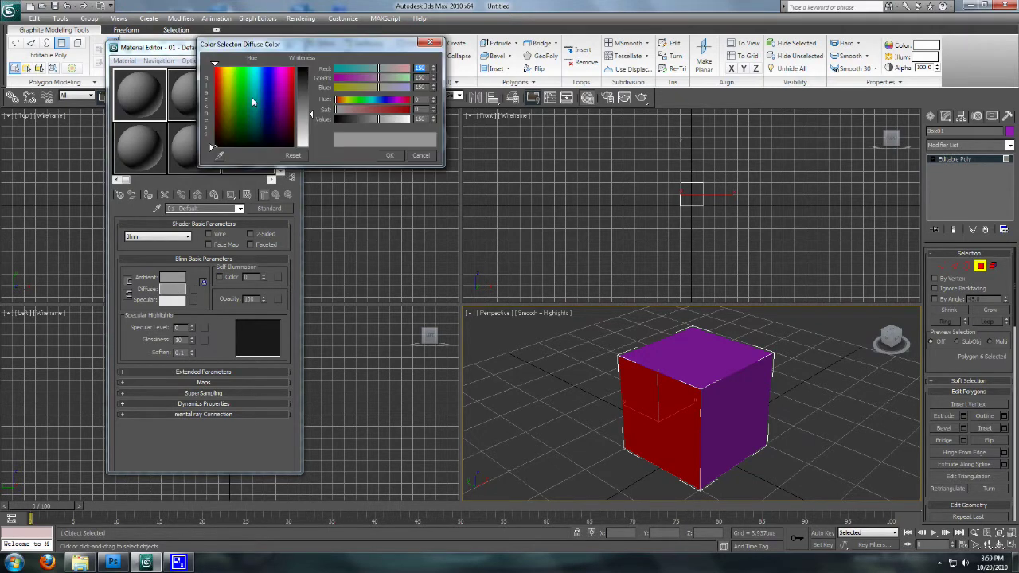
left_click(229, 84)
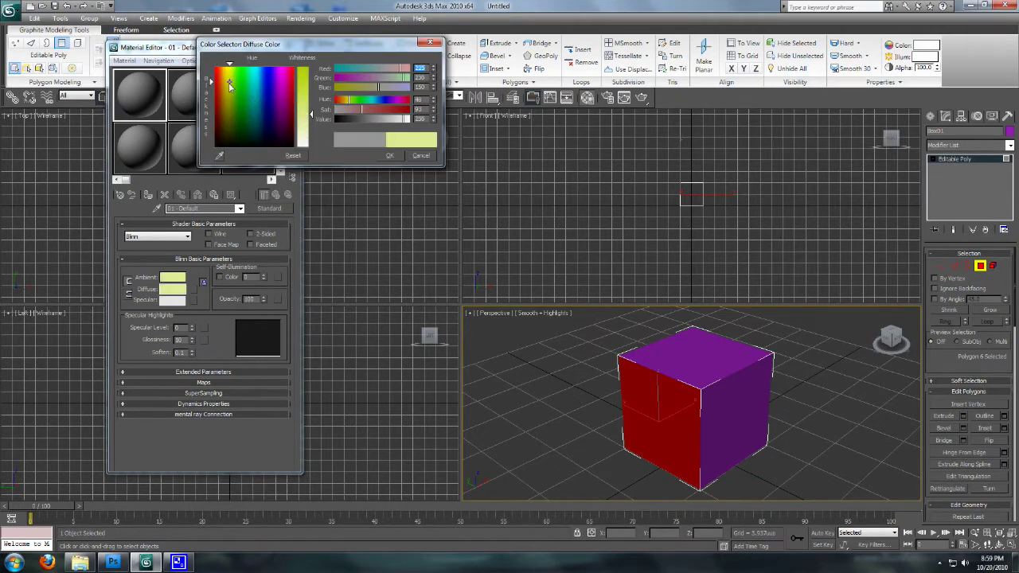
left_click_drag(229, 86, 236, 100)
left_click(419, 155)
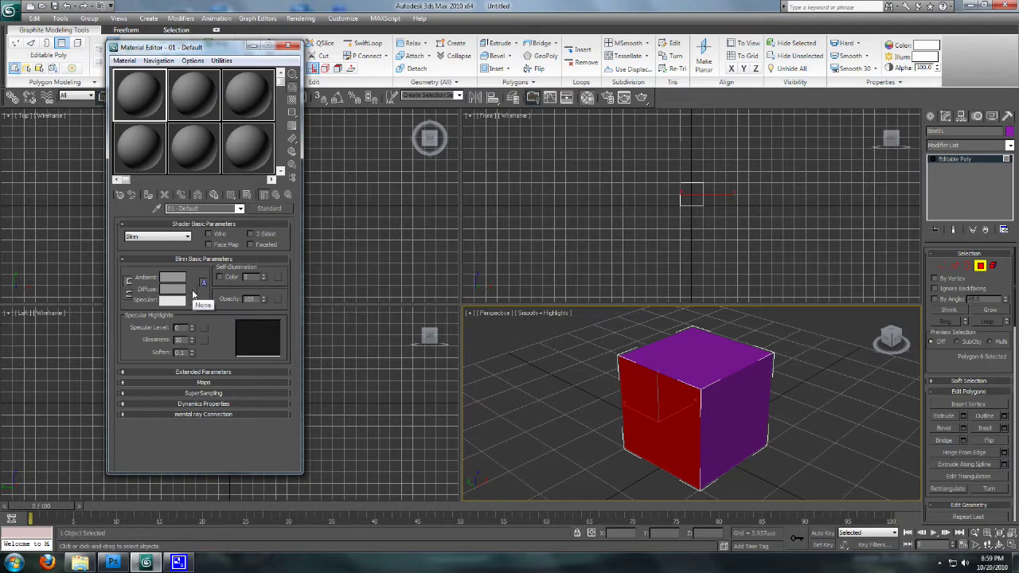
Step: Assign a Bitmap map to the diffuse color of the 01 - Default material
left_click(192, 296)
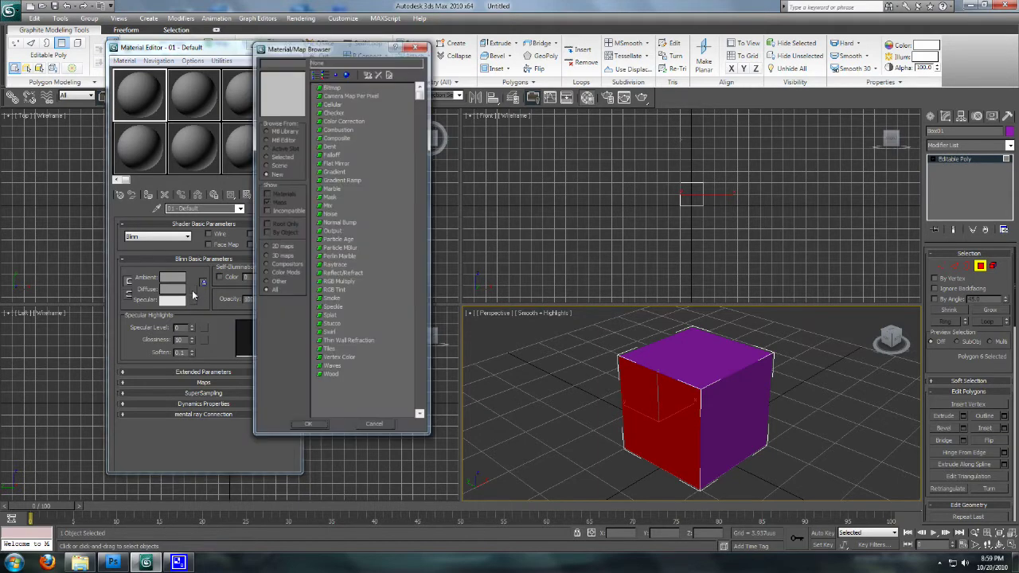
left_click(338, 87)
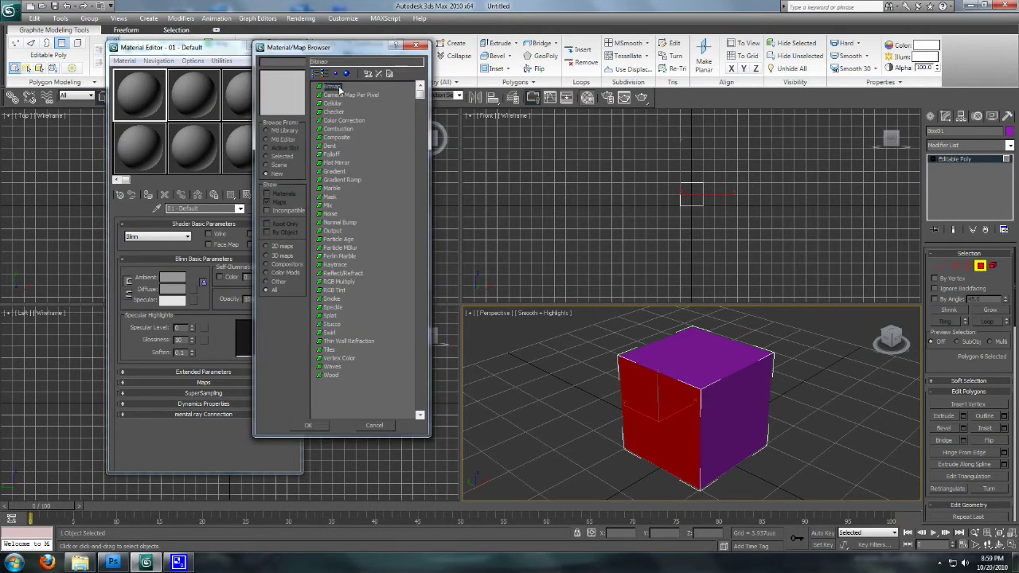
double_click(334, 88)
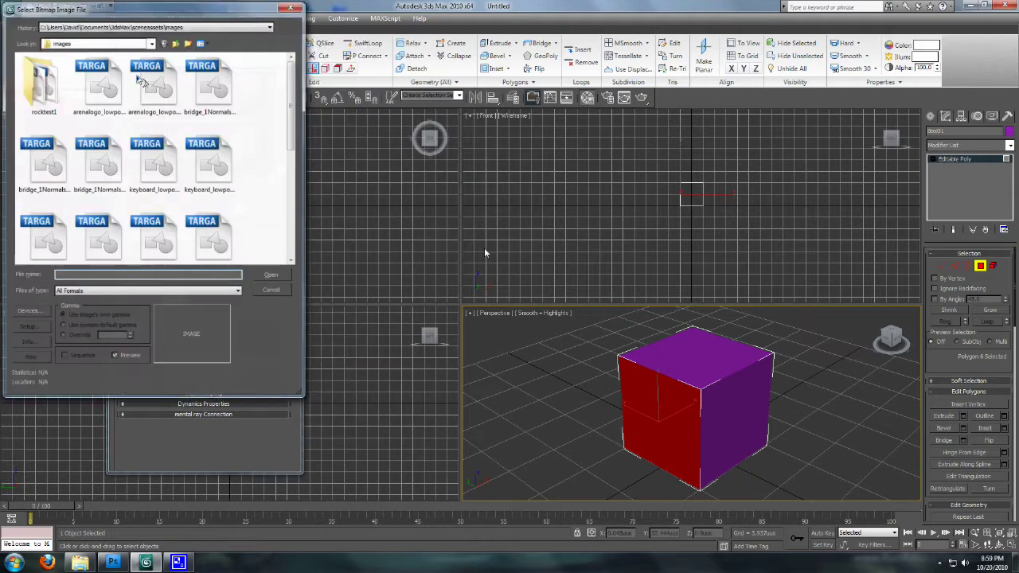
Step: Load calvin and hobbes.jpg from the Desktop as the image for the diffuse bitmap
left_click(151, 42)
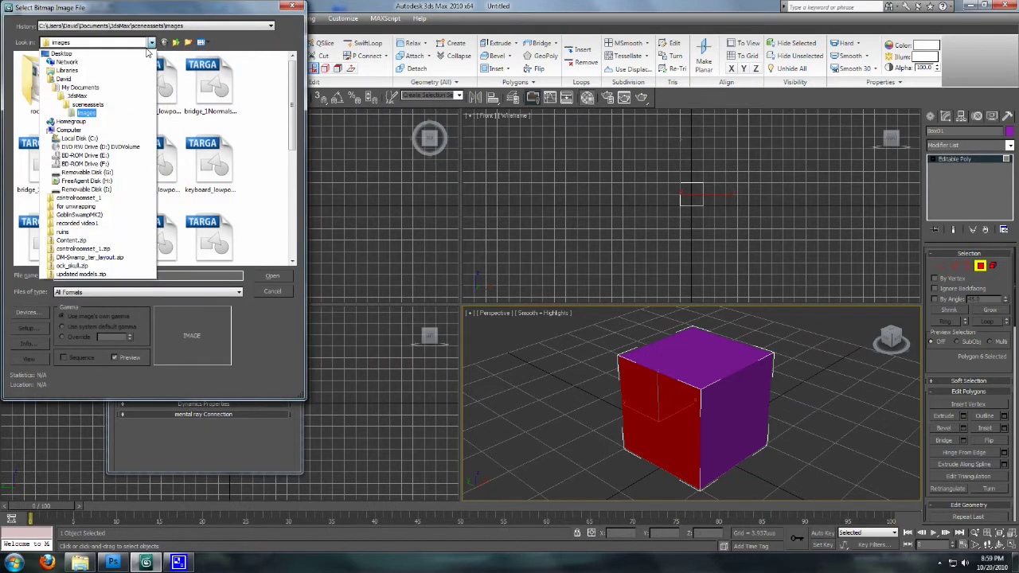
left_click(147, 53)
scroll(111, 298, "down", 4)
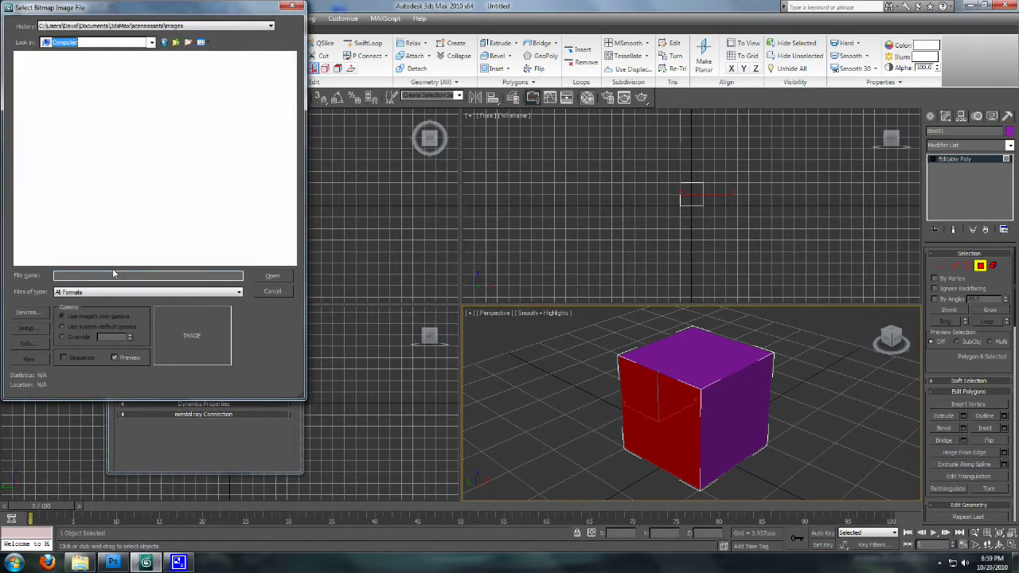
scroll(113, 274, "down", 1)
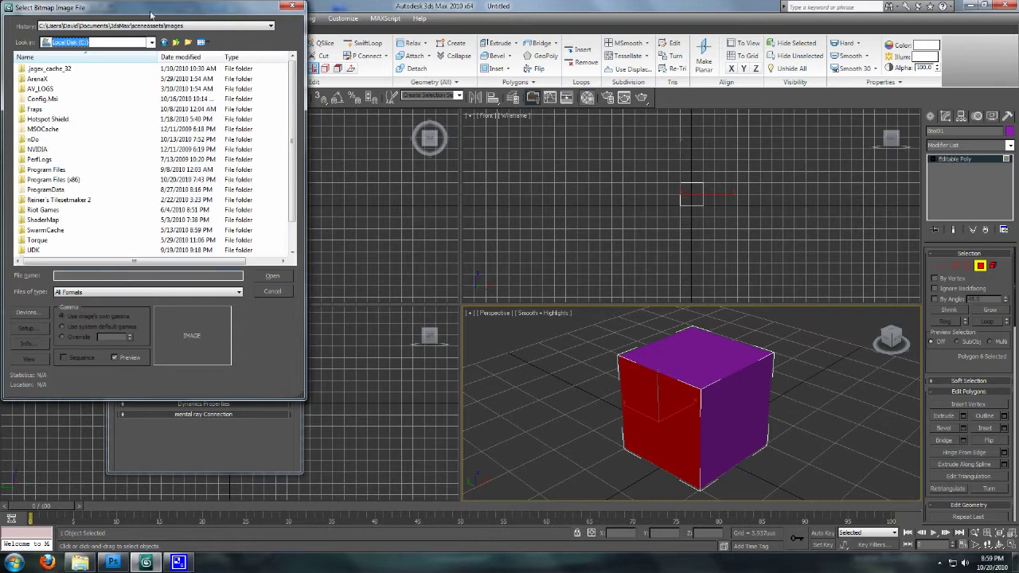
left_click(151, 42)
left_click(143, 54)
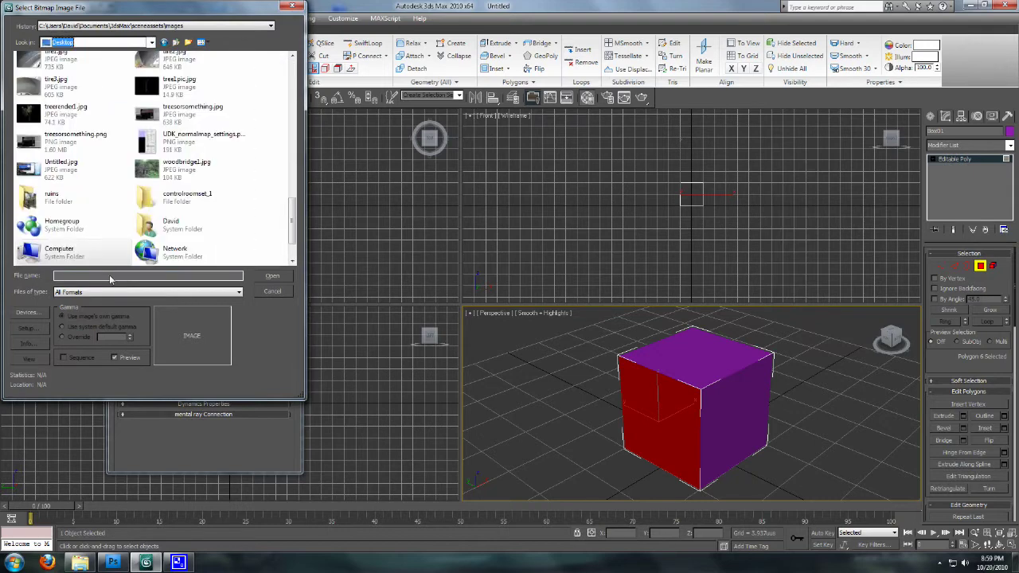
left_click(109, 275)
type("cal")
key("Down")
key("Return")
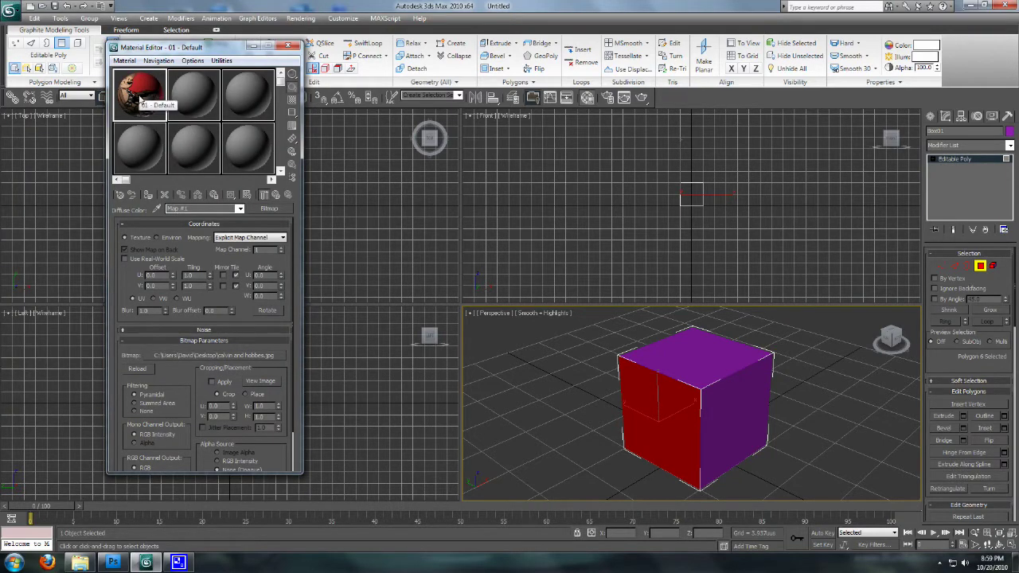
Step: Turn off both U and V tiling in the bitmap's coordinates
scroll(292, 350, "down", 2)
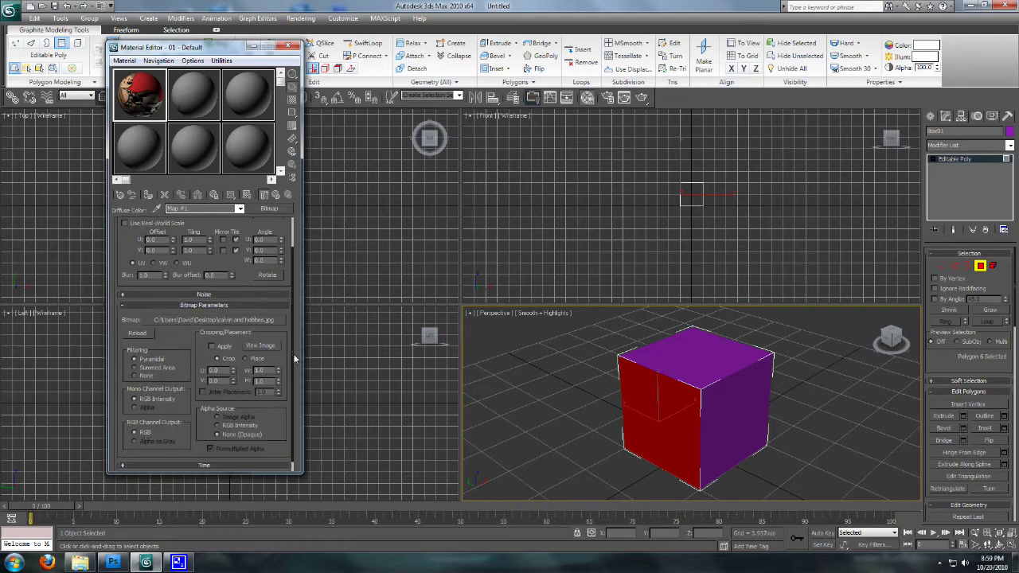
scroll(291, 329, "up", 2)
scroll(291, 329, "up", 1)
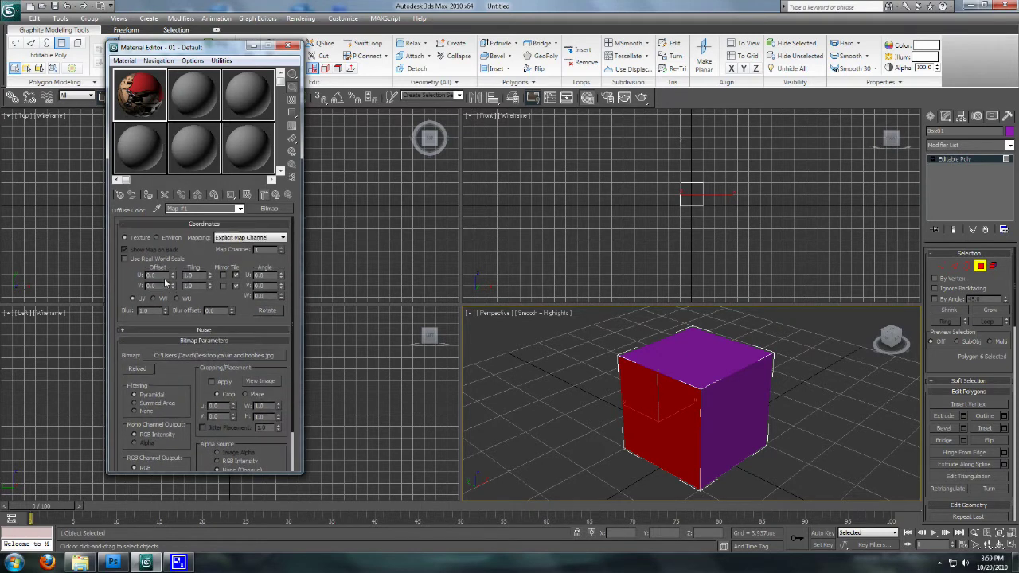
left_click(236, 285)
left_click(235, 275)
Step: Add the box's top and right-front faces to the polygon selection and assign the material to all three faces
scroll(705, 408, "up", 3)
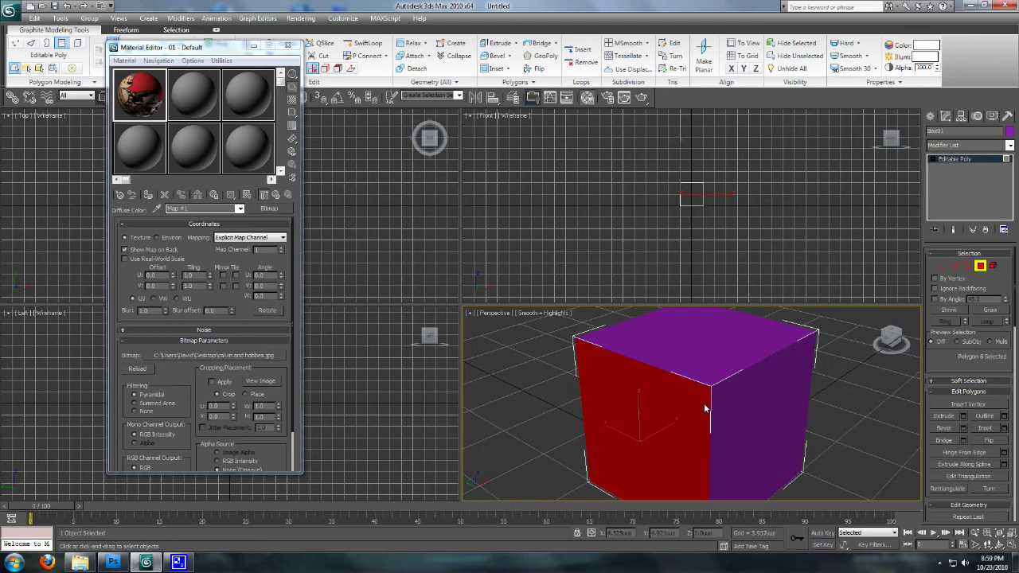
scroll(705, 409, "down", 3)
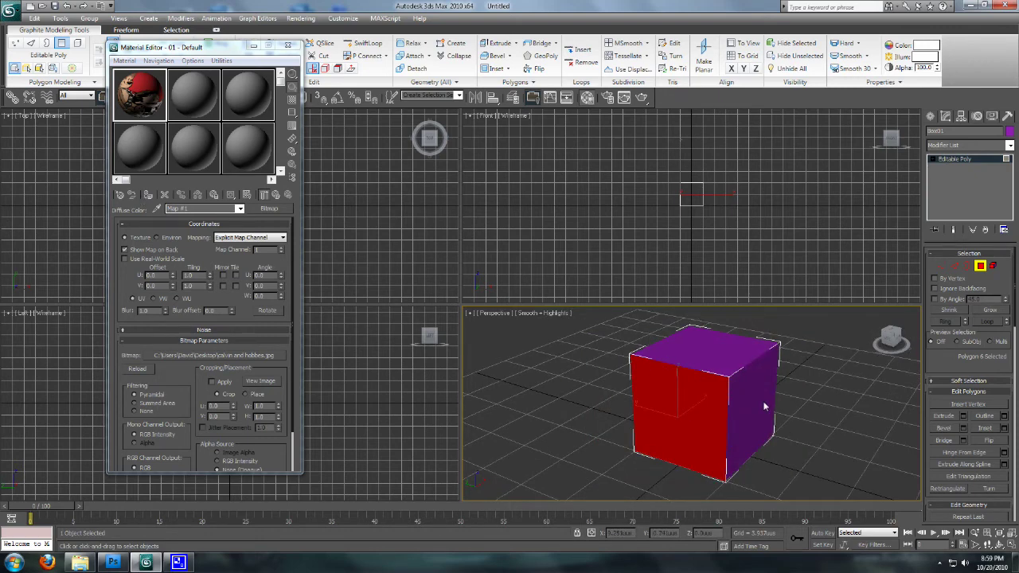
left_click(704, 360, "ctrl")
left_click(731, 395, "ctrl")
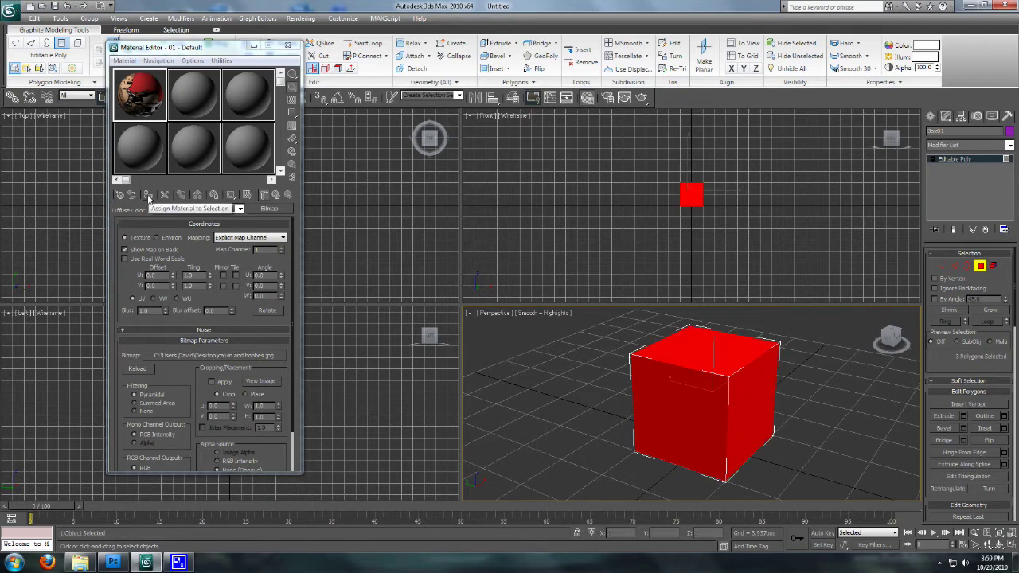
left_click(148, 196)
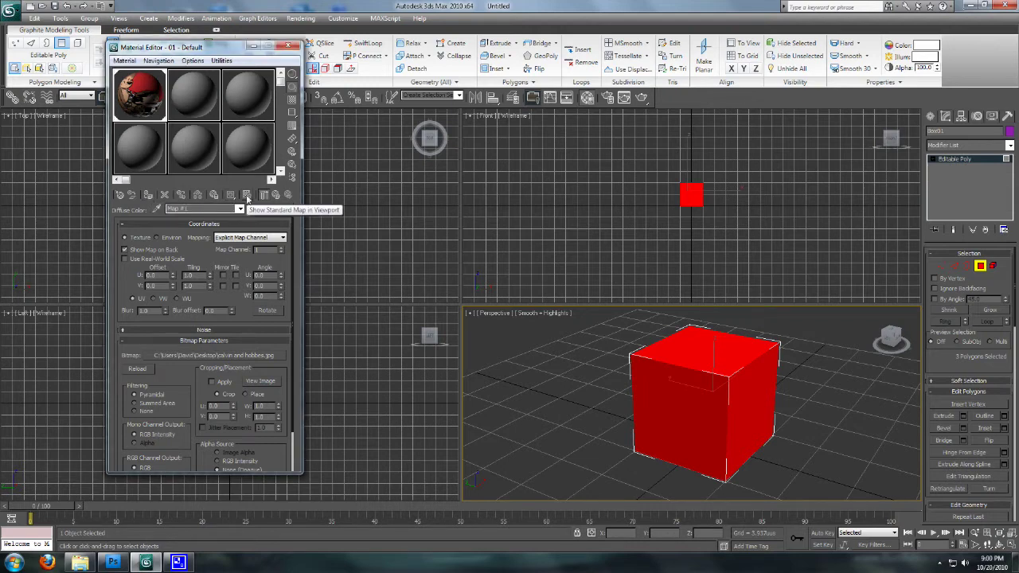
Step: Show the standard map on the box in the viewport and test-render the Perspective view with no polygons selected
left_click(247, 195)
left_click(804, 355)
middle_click_drag(737, 390, 683, 394, "alt")
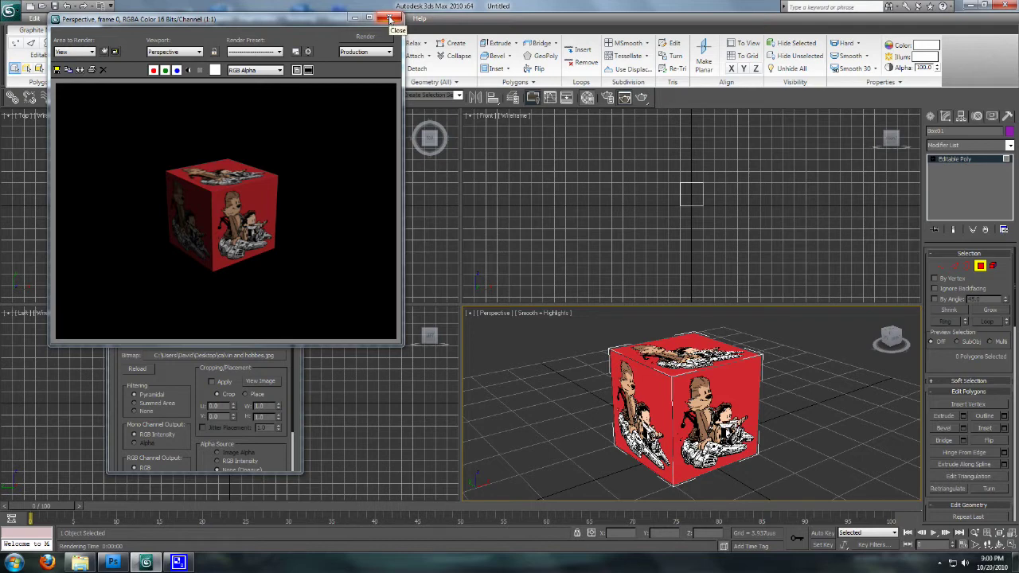
left_click(389, 19)
Step: Expand the parent material's Maps settings, then raise its Specular Level and set Glossiness to 12
left_click(276, 195)
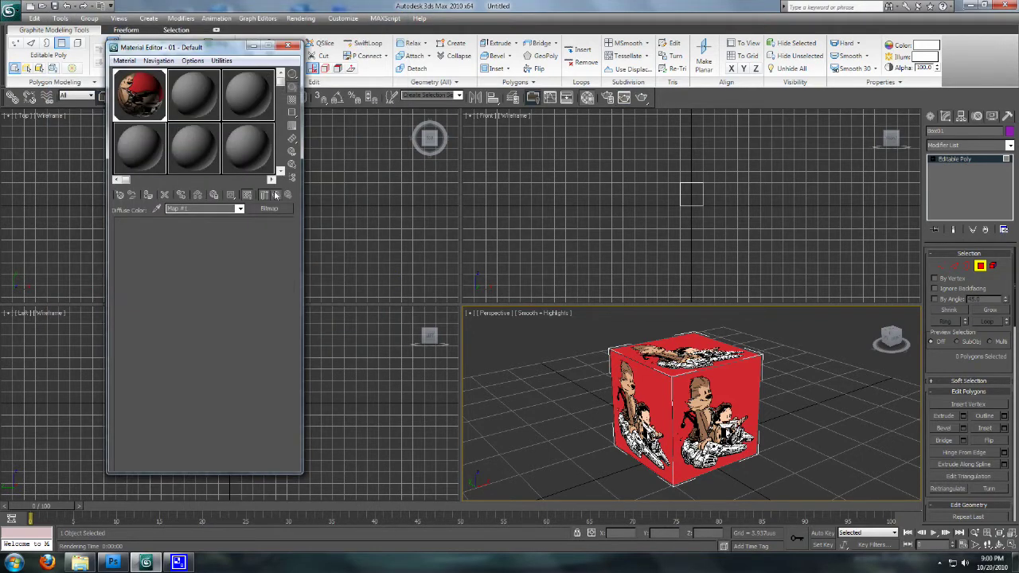
left_click(203, 383)
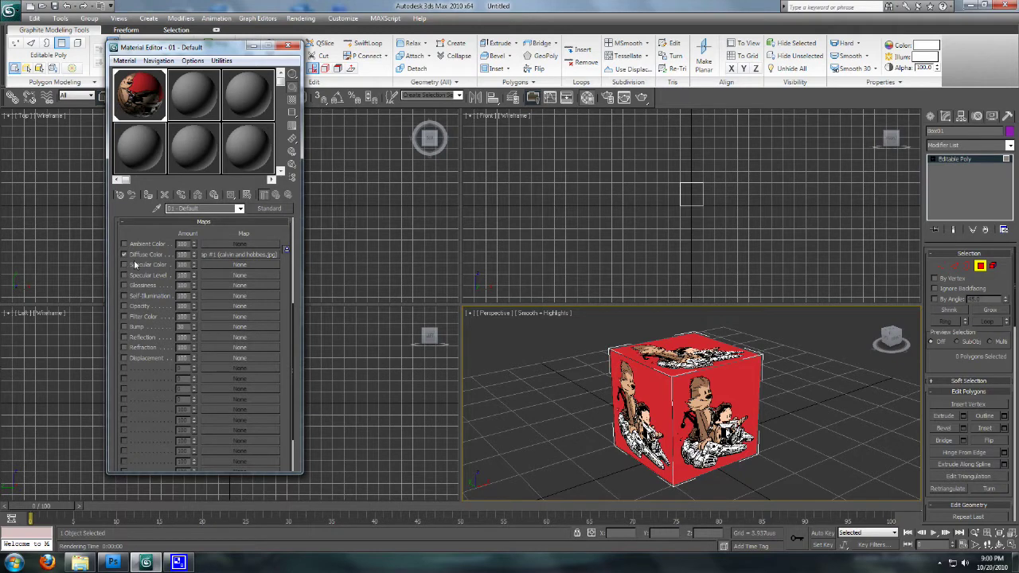
scroll(212, 340, "up", 5)
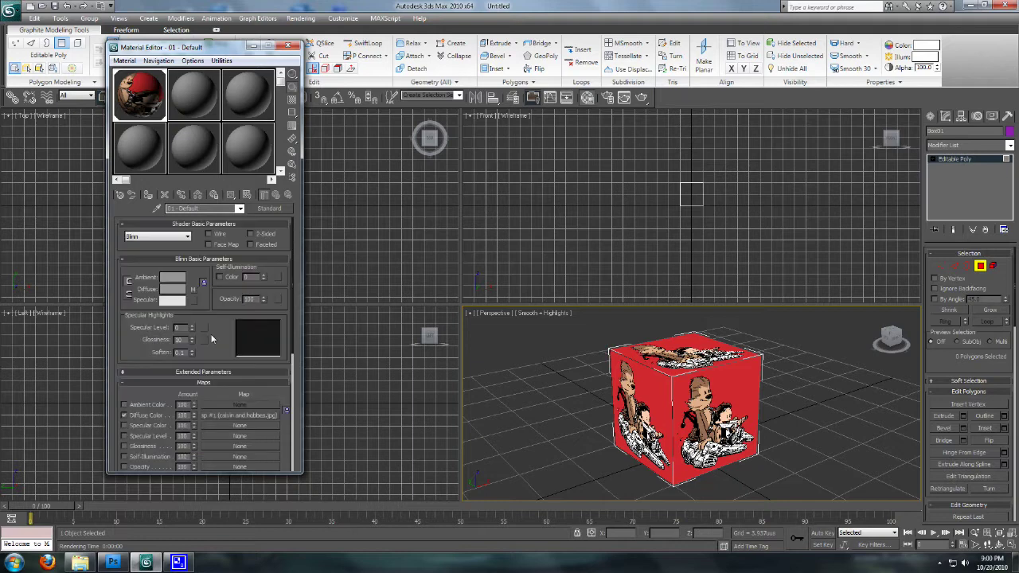
left_click_drag(192, 329, 192, 286)
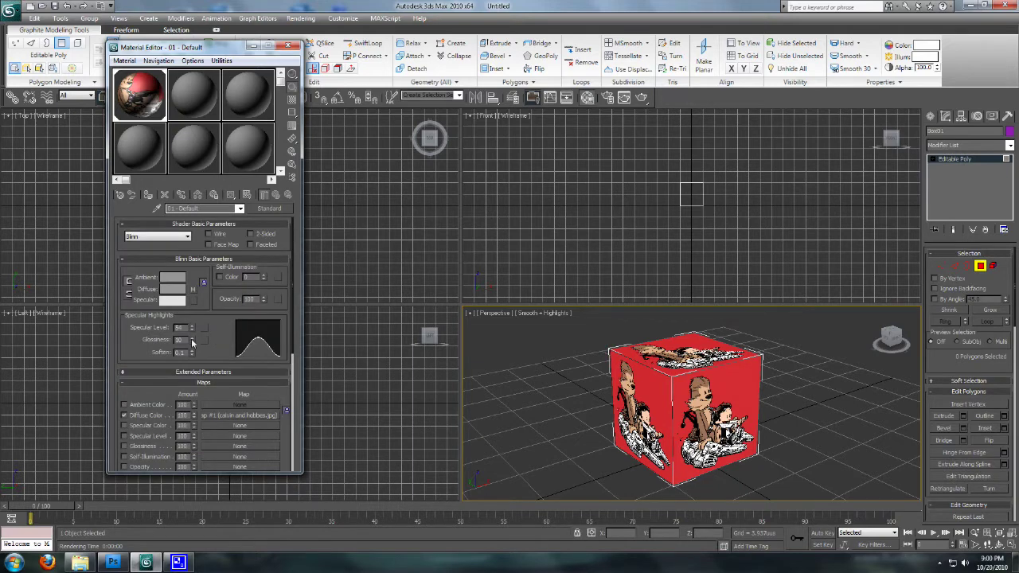
left_click_drag(192, 343, 193, 369)
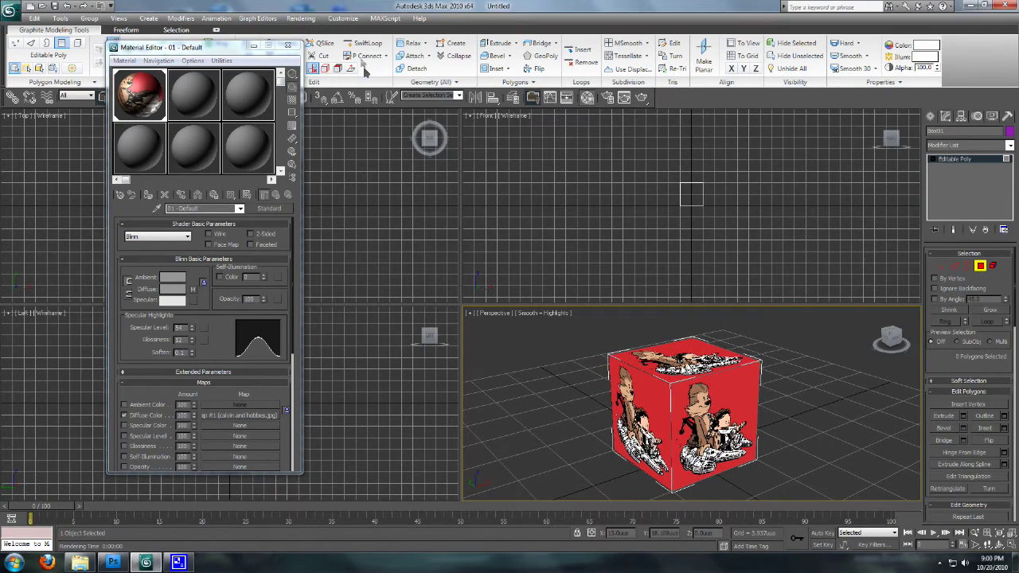
Step: Test-render the Perspective view, raise the material's Glossiness and Specular Level, and render it again to compare the highlights
key("F9")
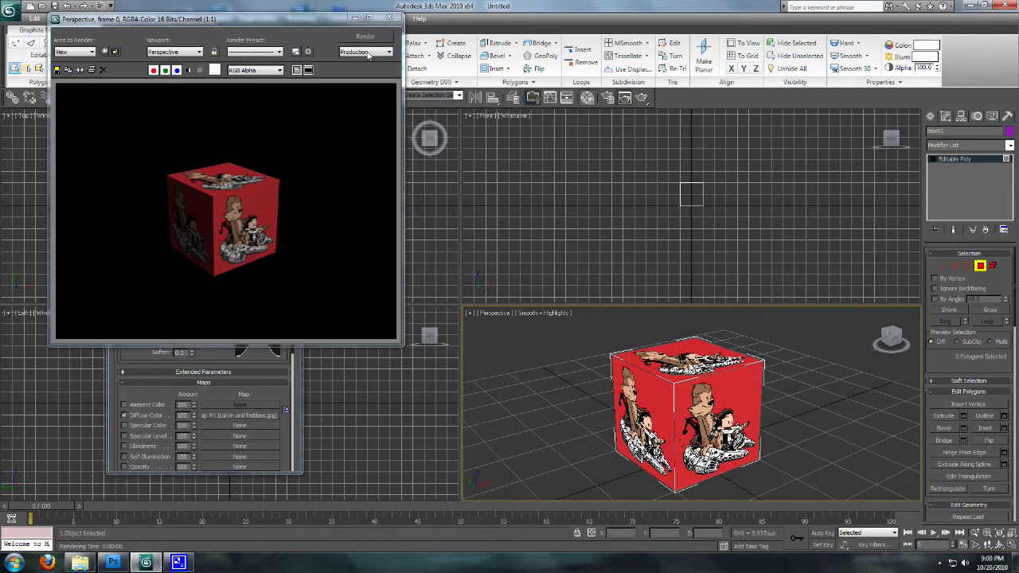
left_click(389, 18)
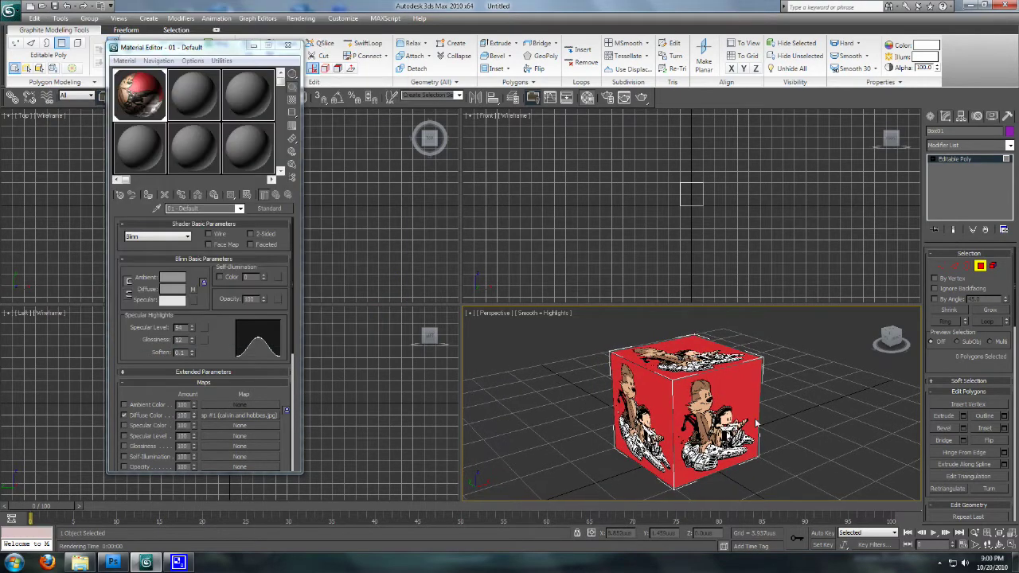
middle_click_drag(757, 424, 680, 422, "alt")
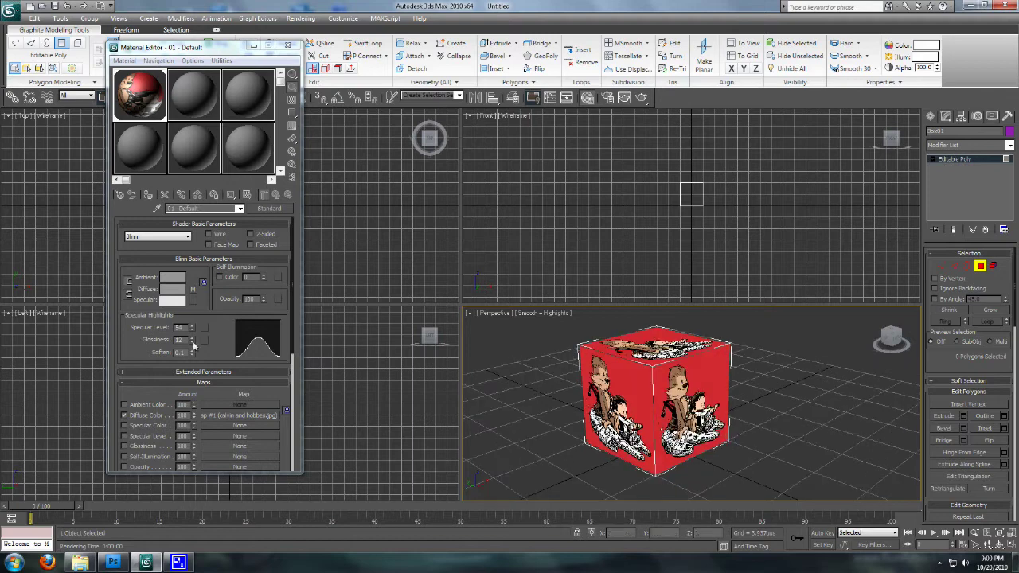
left_click_drag(193, 344, 192, 312)
middle_click_drag(655, 382, 660, 381)
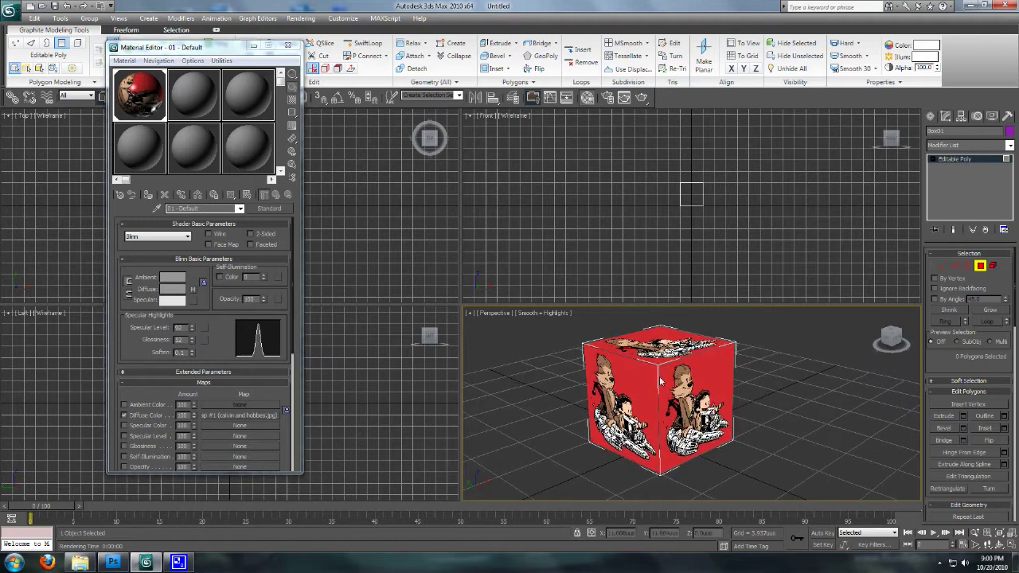
key("shift+q")
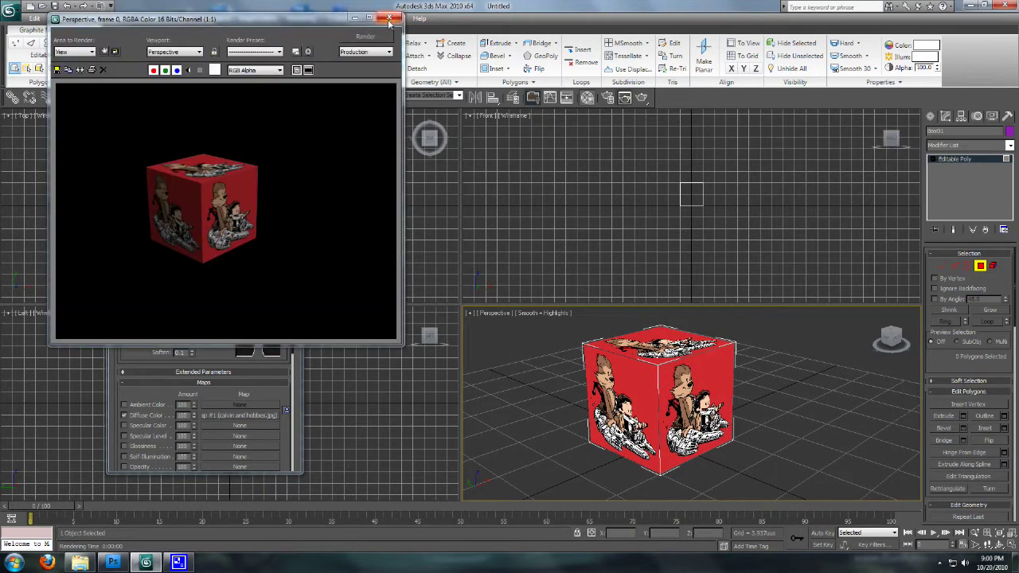
left_click(388, 18)
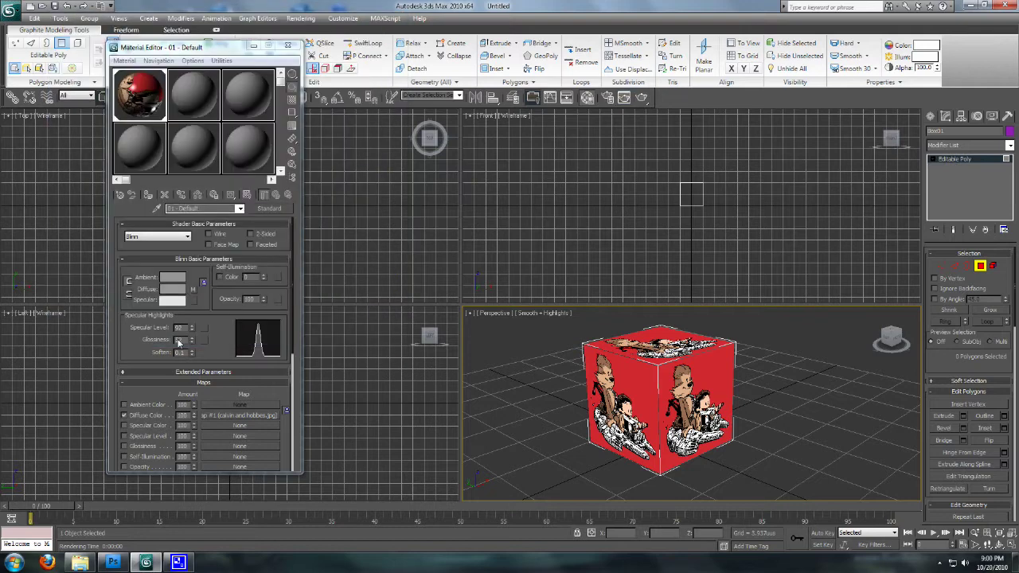
Step: Set both Glossiness and Specular Level of the material to 0
left_click_drag(192, 341, 193, 390)
left_click_drag(193, 327, 195, 452)
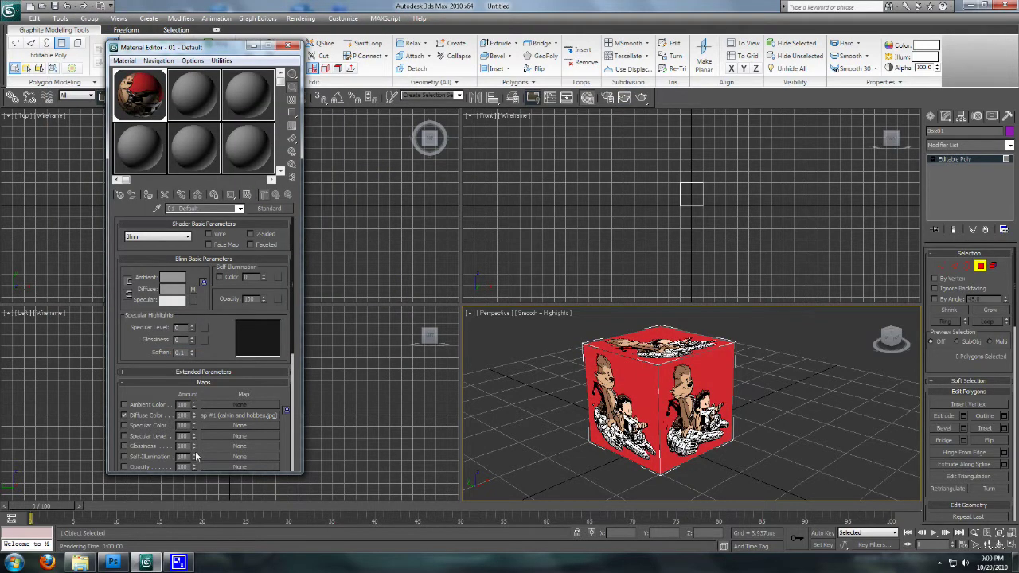
middle_click_drag(691, 427, 673, 432, "alt")
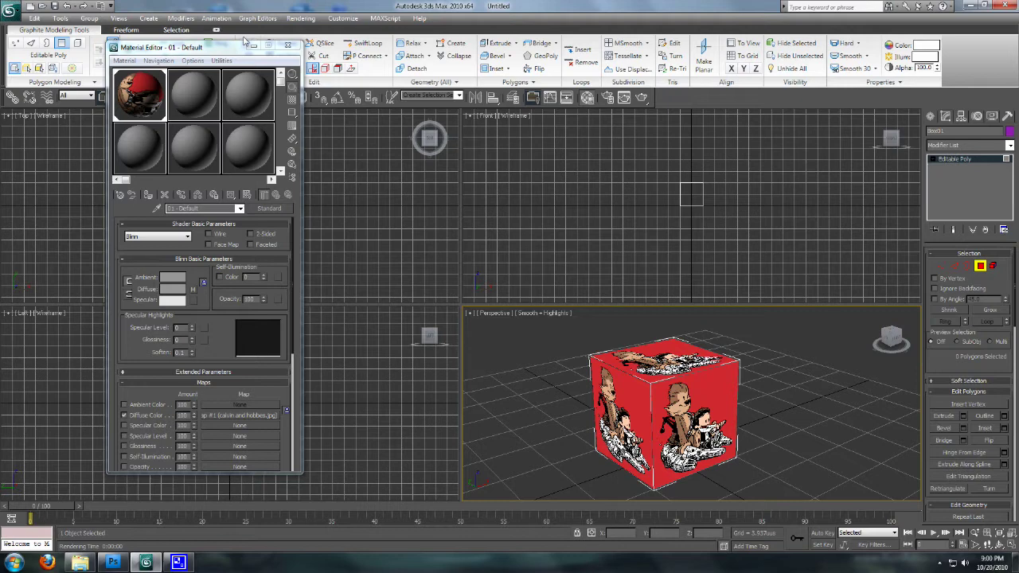
middle_click_drag(775, 404, 827, 464)
middle_click_drag(663, 416, 686, 428, "alt")
scroll(686, 429, "up", 2)
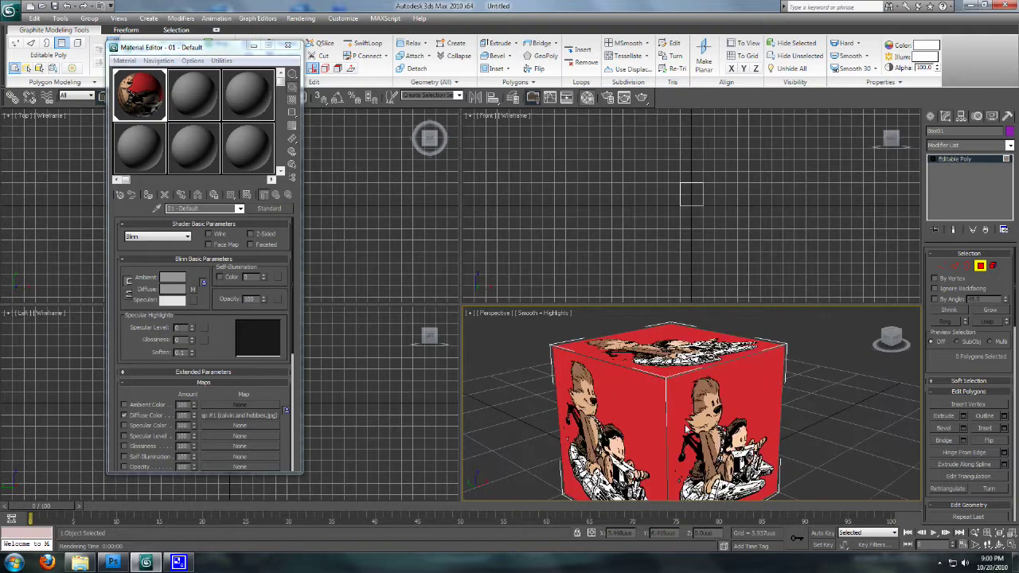
scroll(686, 428, "down", 3)
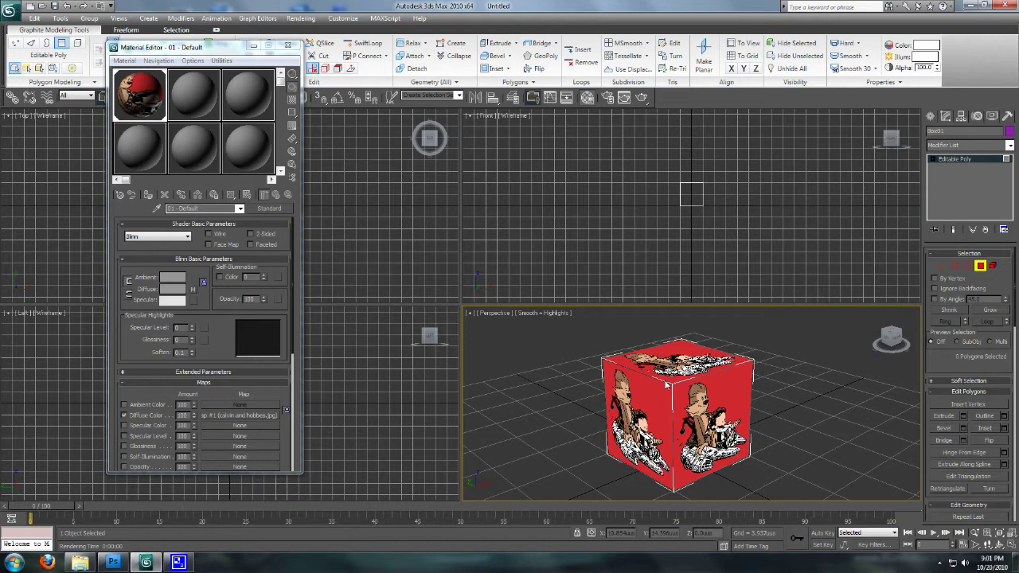
left_click(288, 46)
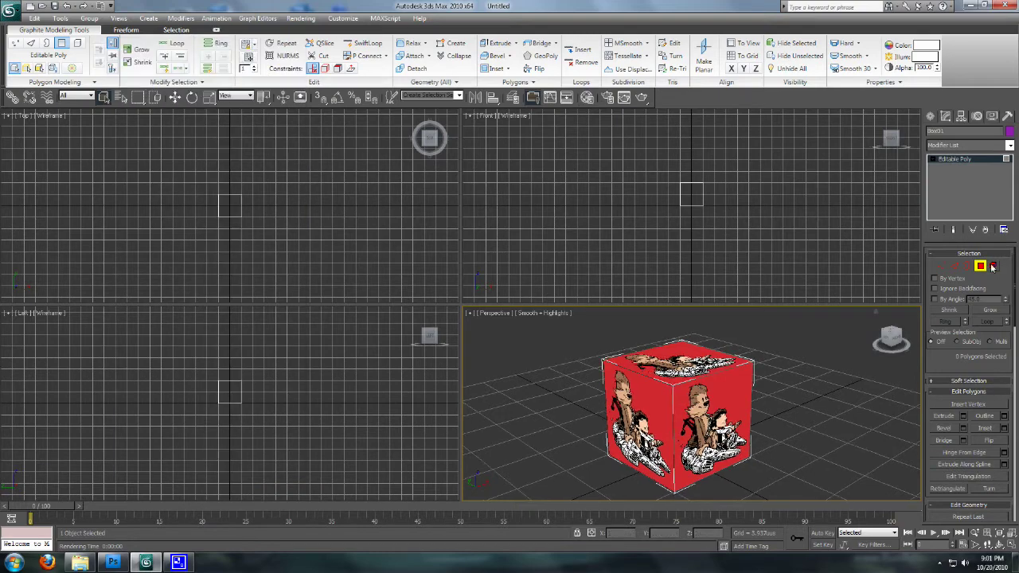
key("m")
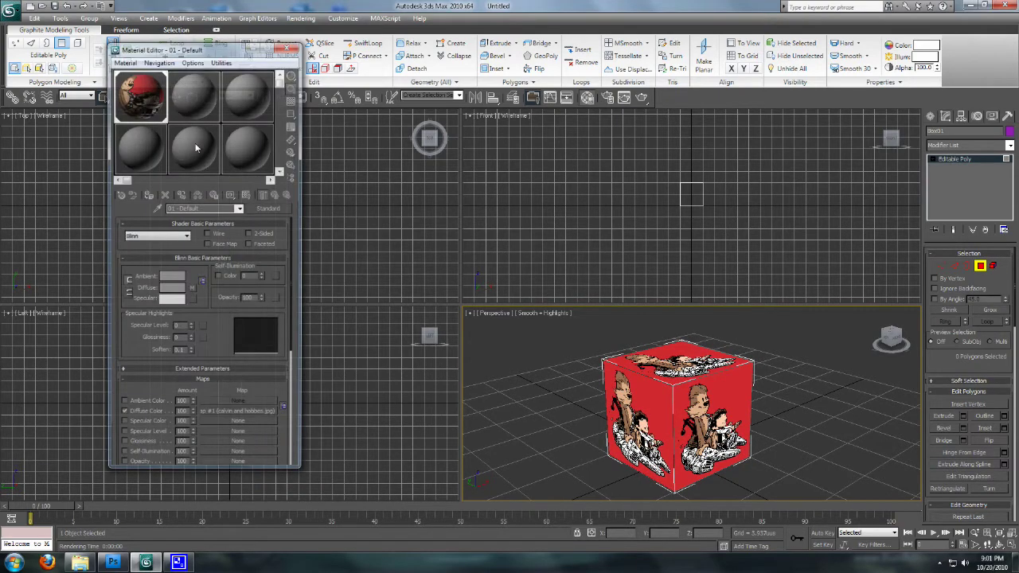
right_click(180, 118)
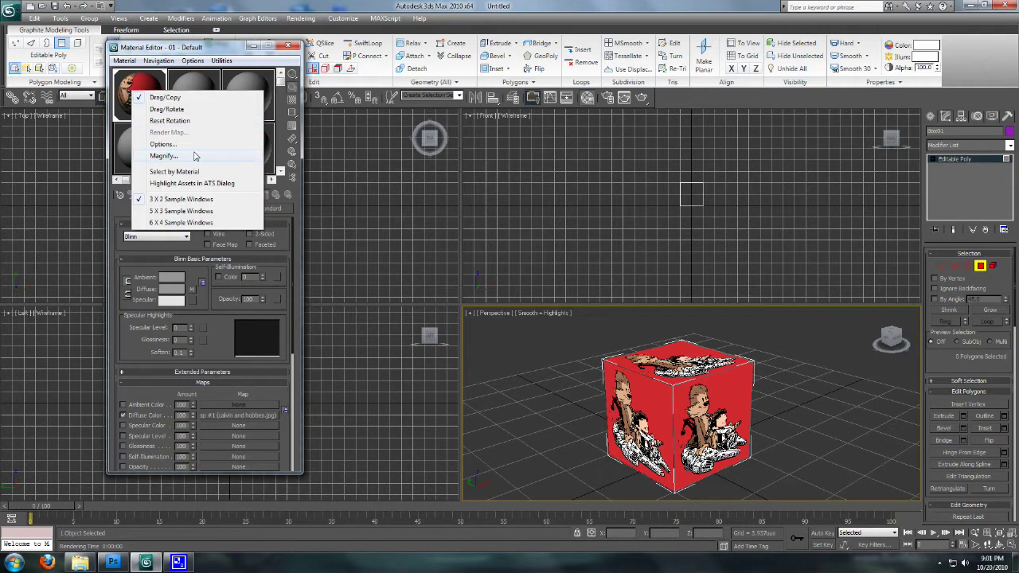
left_click(253, 212)
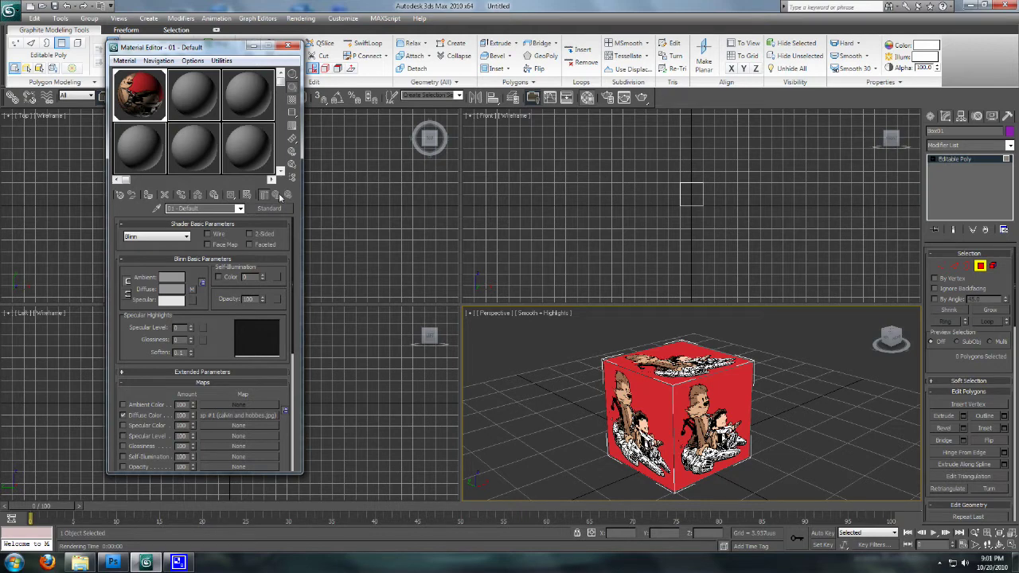
Step: Clear the bitmap from the material's Diffuse Color map and close the Material Editor
left_click(239, 209)
left_click(267, 209)
right_click(220, 415)
left_click(247, 443)
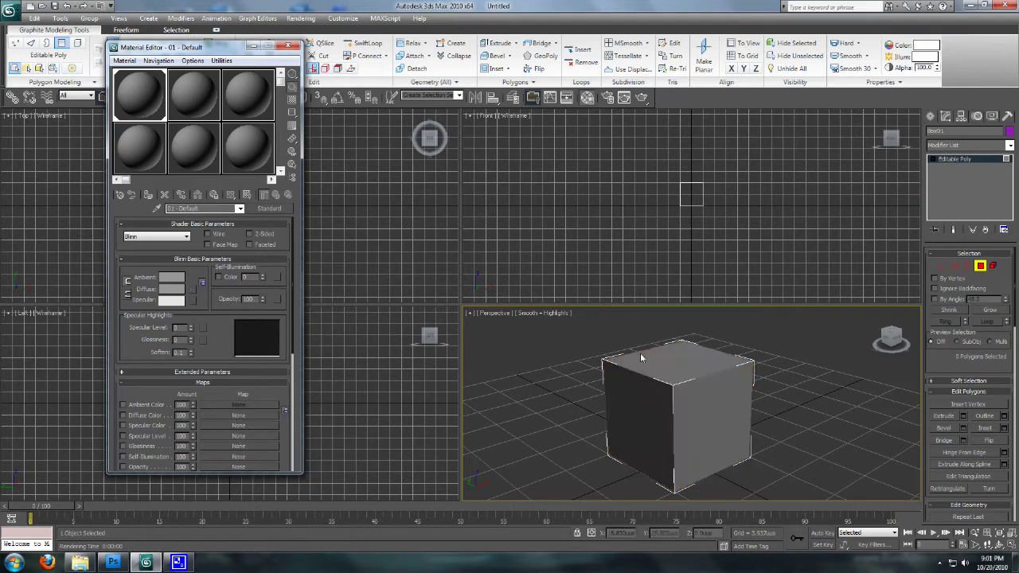
left_click(287, 47)
Step: Select the whole box at element level and apply an Unwrap UVW modifier to it
scroll(676, 395, "up", 3)
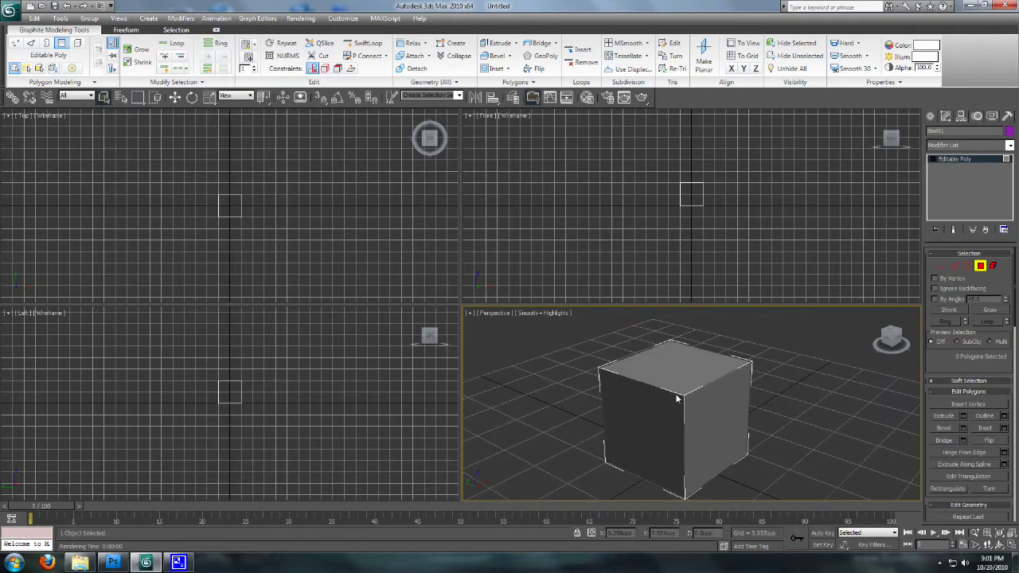
middle_click_drag(677, 398, 783, 322, "alt")
key("5")
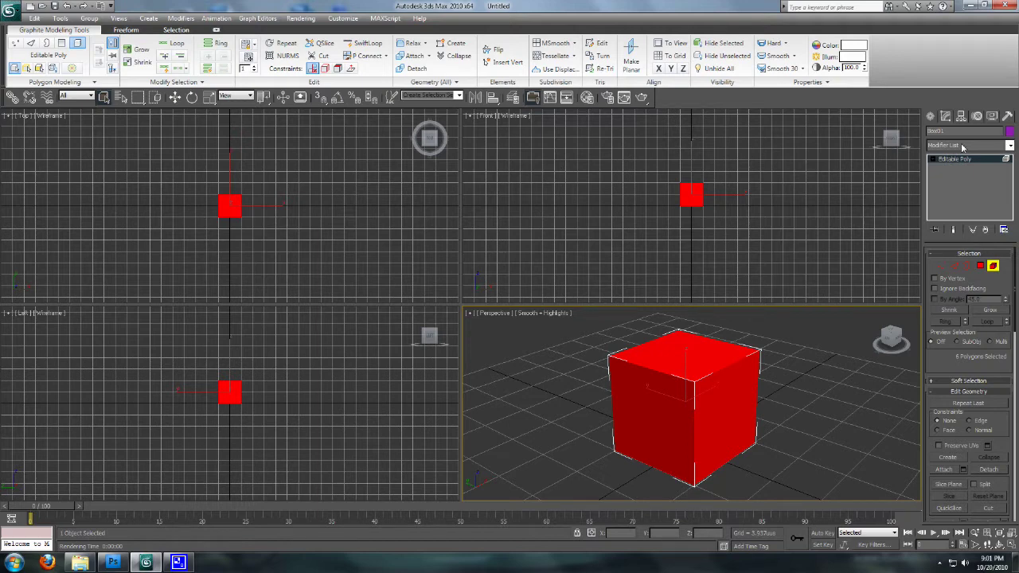
left_click(1010, 146)
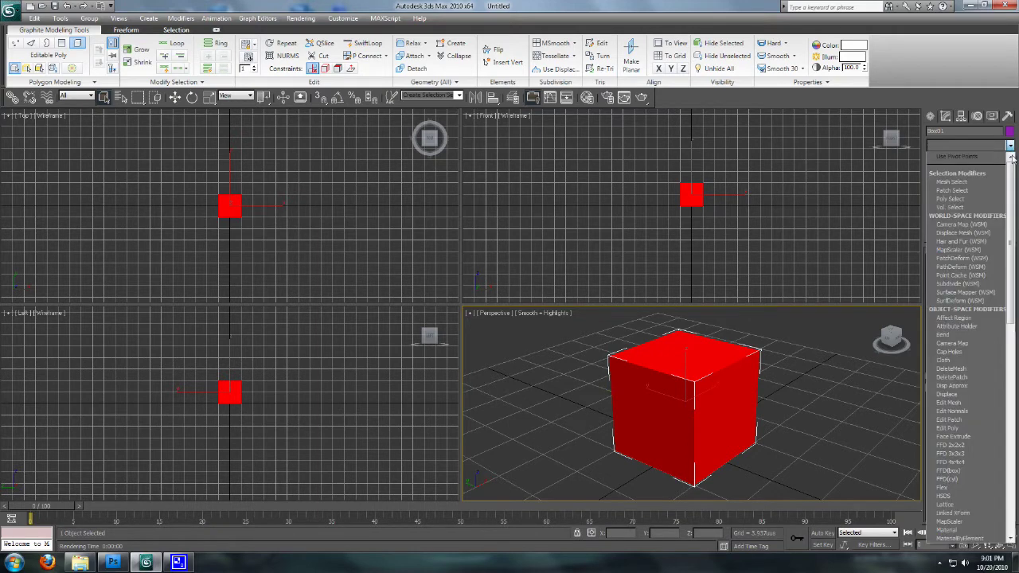
left_click_drag(1013, 159, 1016, 417)
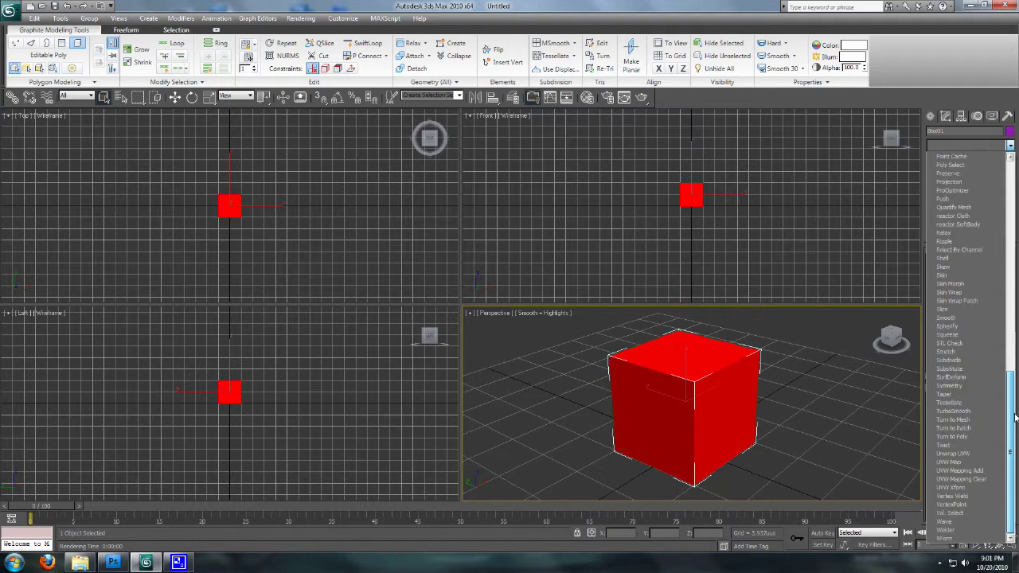
left_click(983, 456)
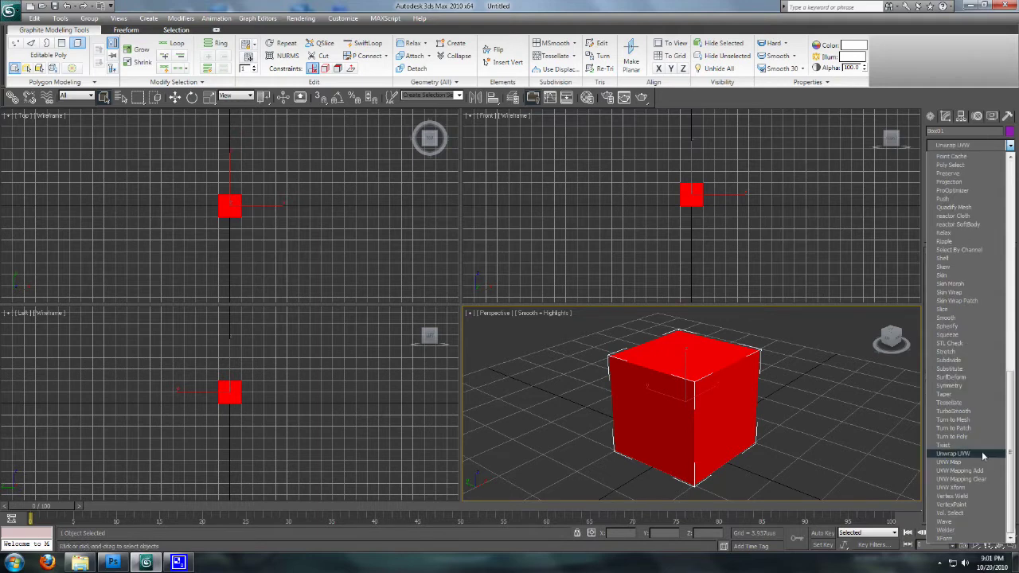
left_click(983, 456)
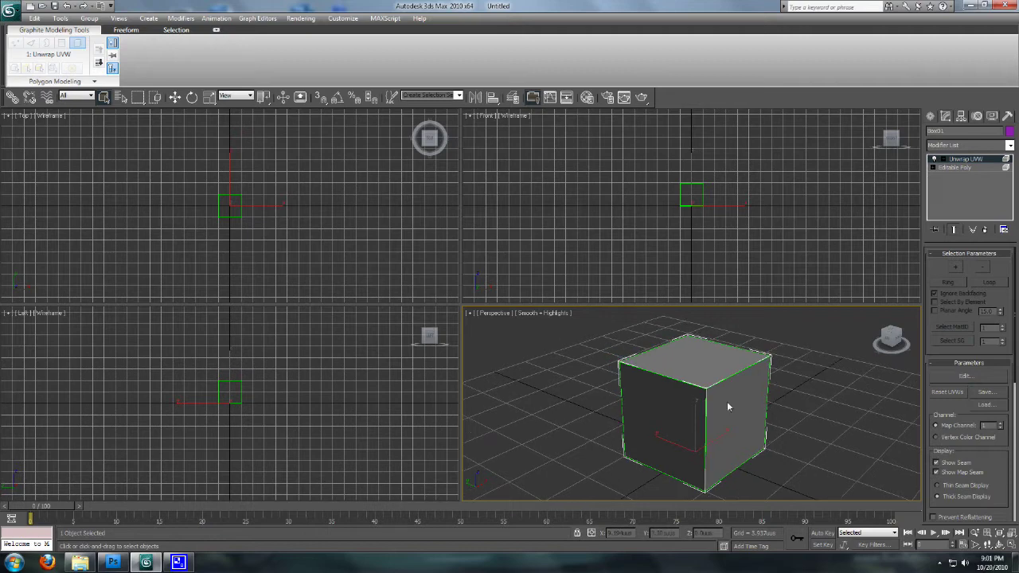
Step: Open the Edit UVWs window for the box and hide its checker map background
mouse_move(727, 406)
middle_mouse_down("alt")
mouse_move(606, 328)
mouse_move(727, 401)
middle_mouse_up("alt")
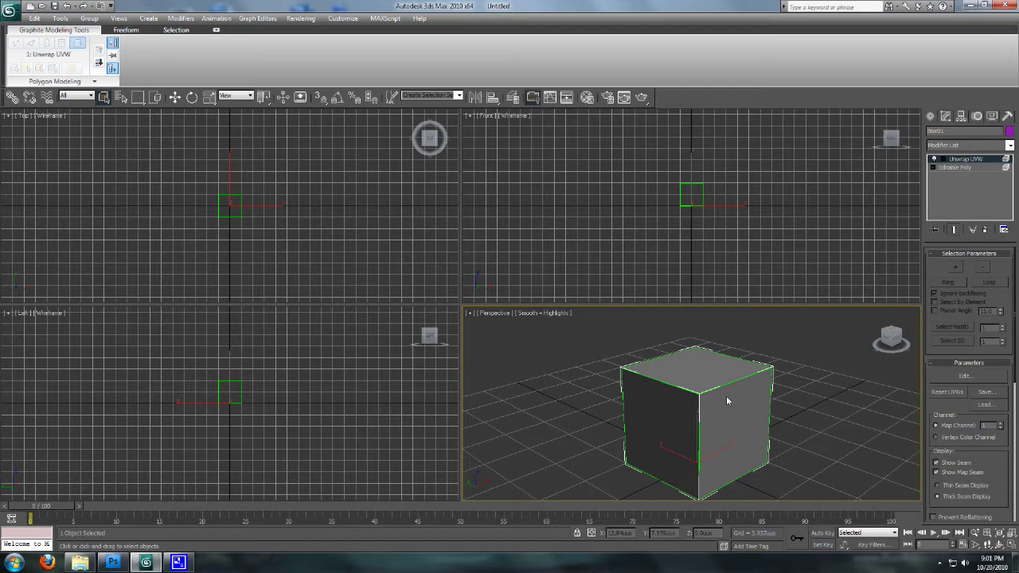
middle_click_drag(726, 402, 715, 379, "alt")
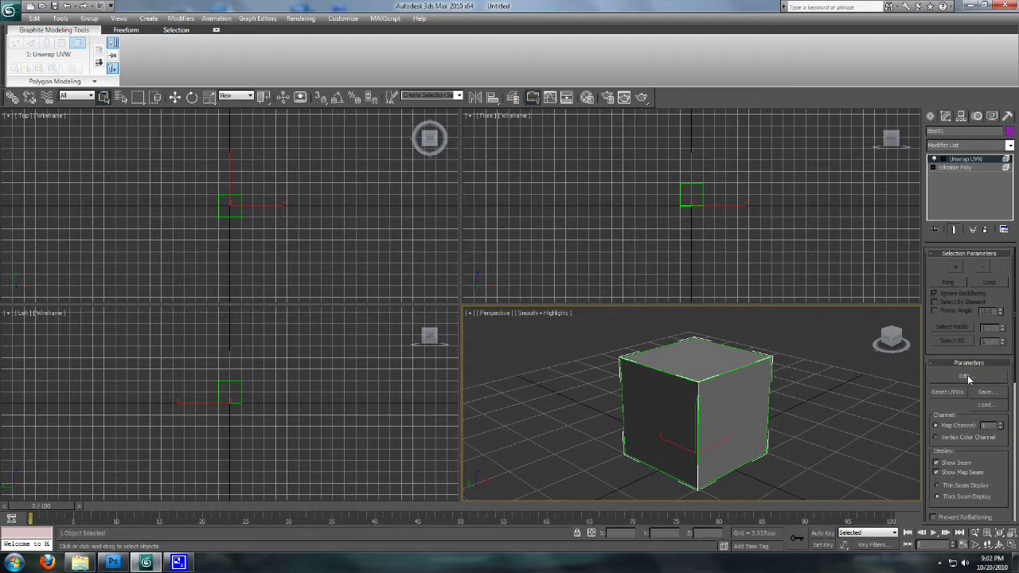
left_click(967, 375)
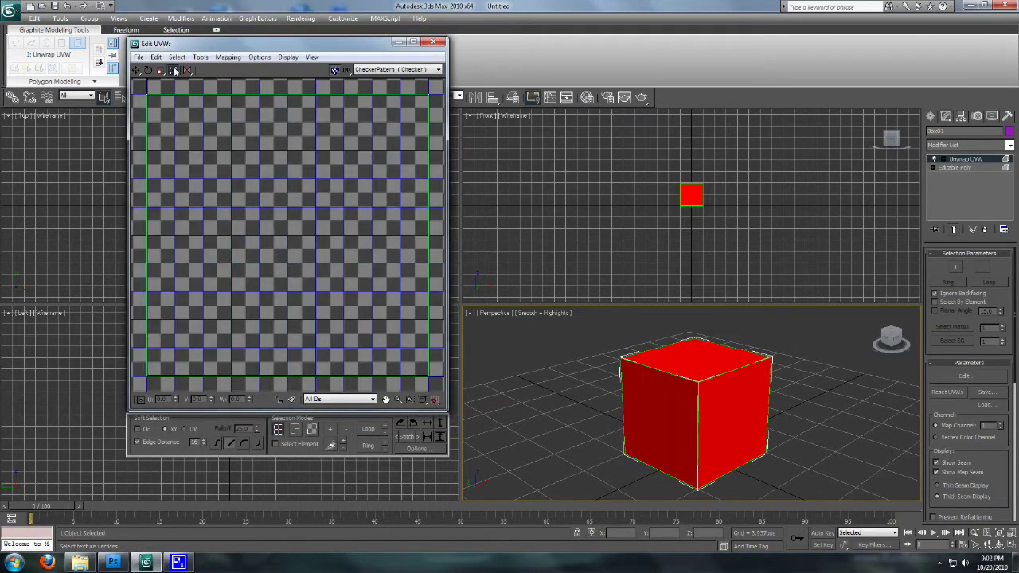
left_click(336, 70)
Step: Select all of the box's faces in face mode in the UV layout and apply Flatten Mapping with the default settings
scroll(296, 199, "down", 1)
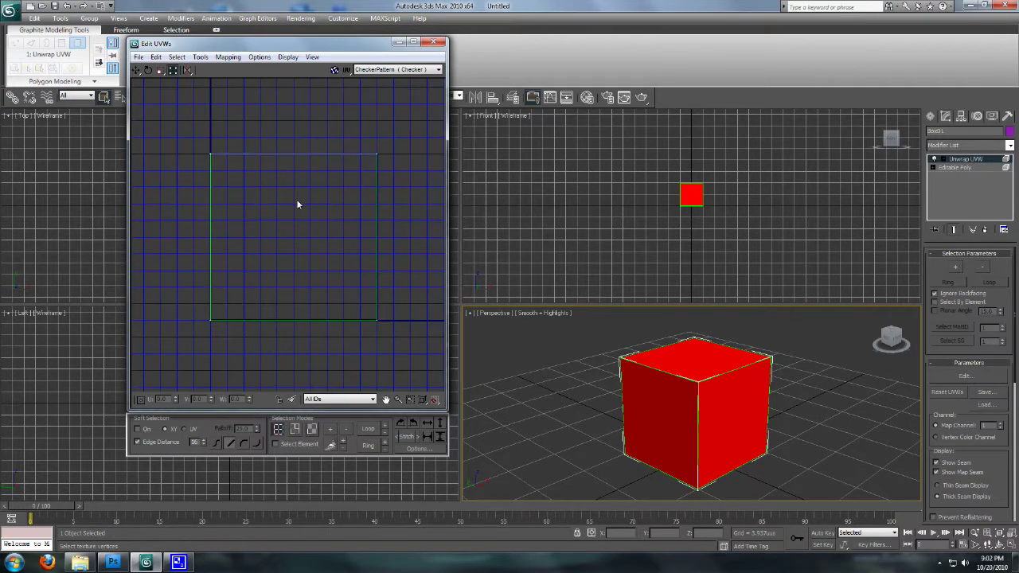
scroll(296, 200, "down", 1)
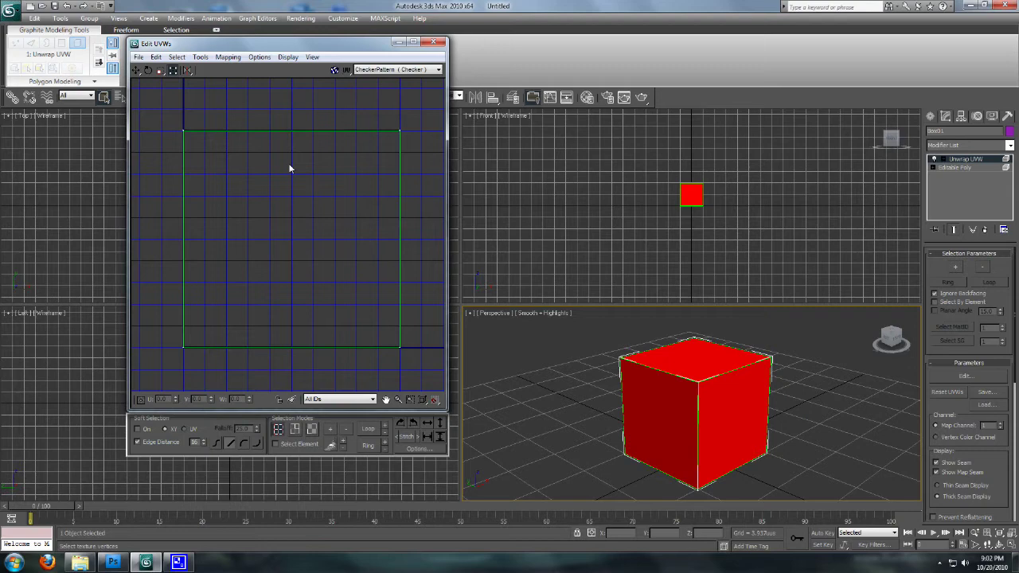
middle_click_drag(265, 189, 266, 175)
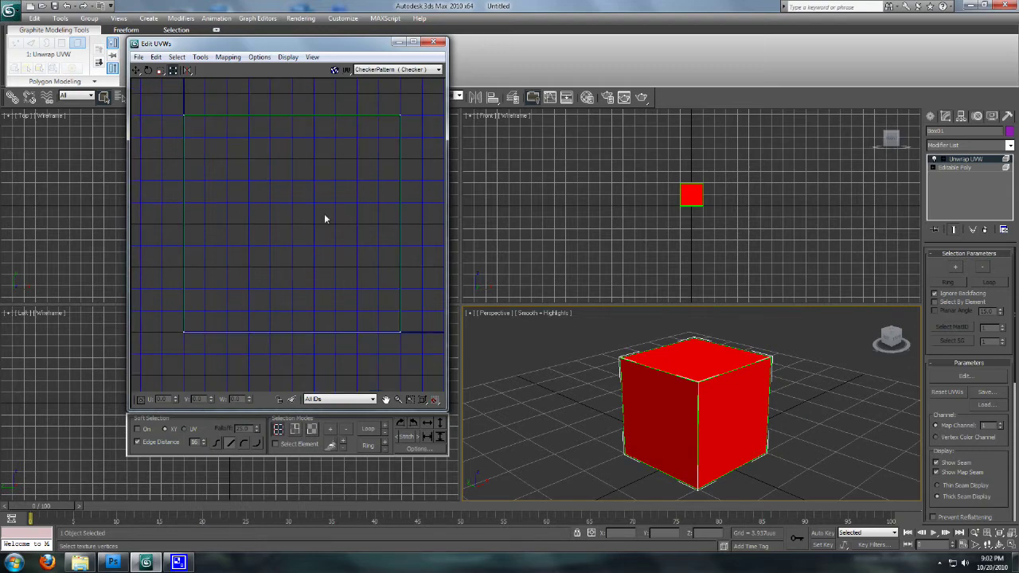
middle_click_drag(324, 215, 327, 219)
middle_click_drag(262, 217, 254, 222)
left_click(312, 428)
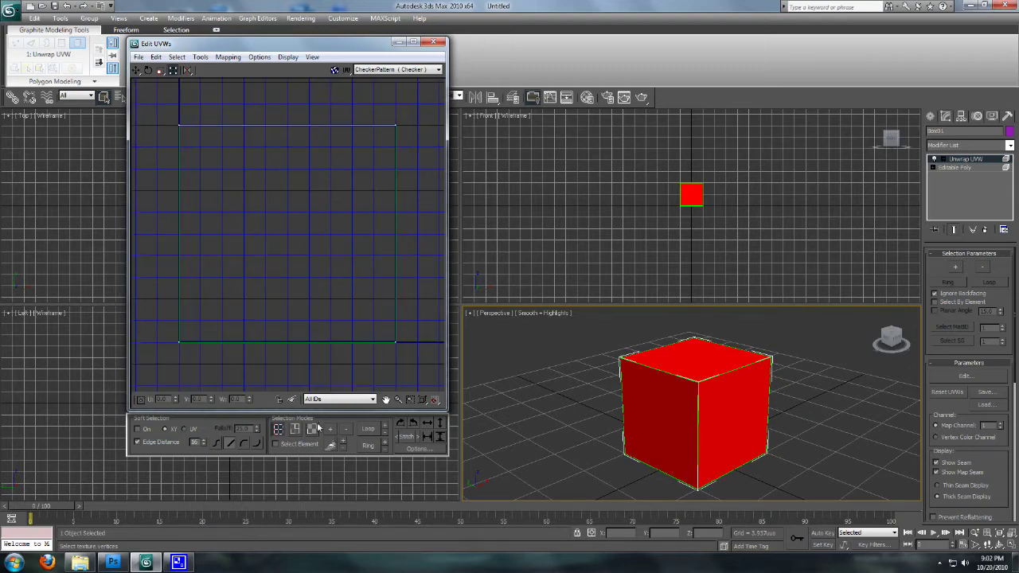
left_click(316, 428)
scroll(292, 276, "down", 2)
left_click_drag(194, 155, 392, 340)
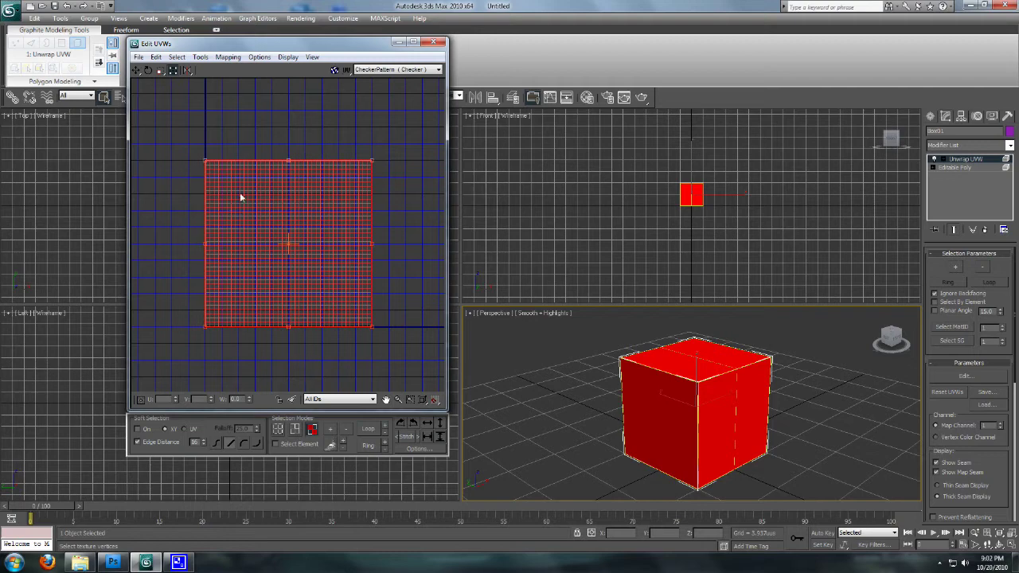
left_click(228, 58)
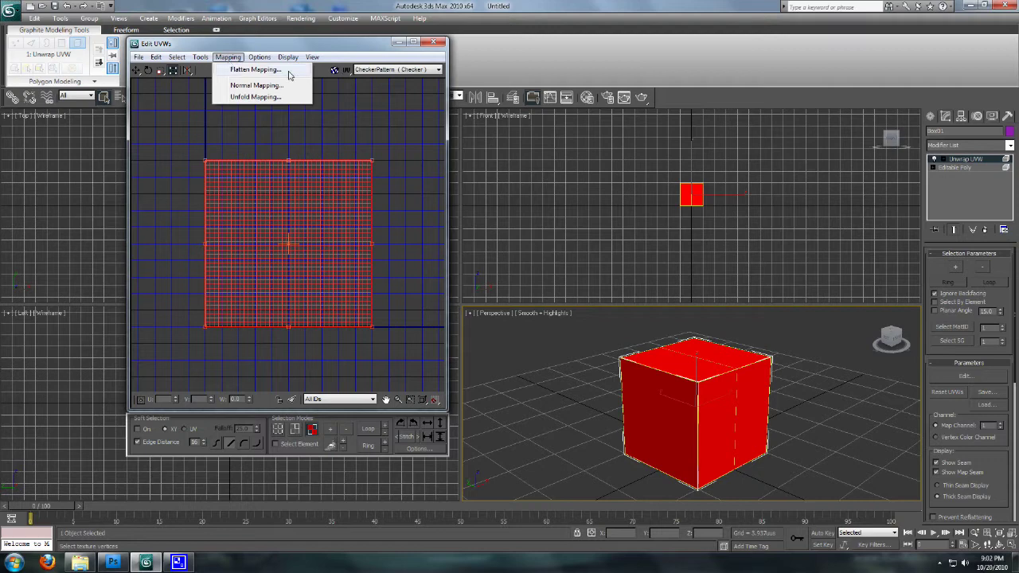
left_click(255, 70)
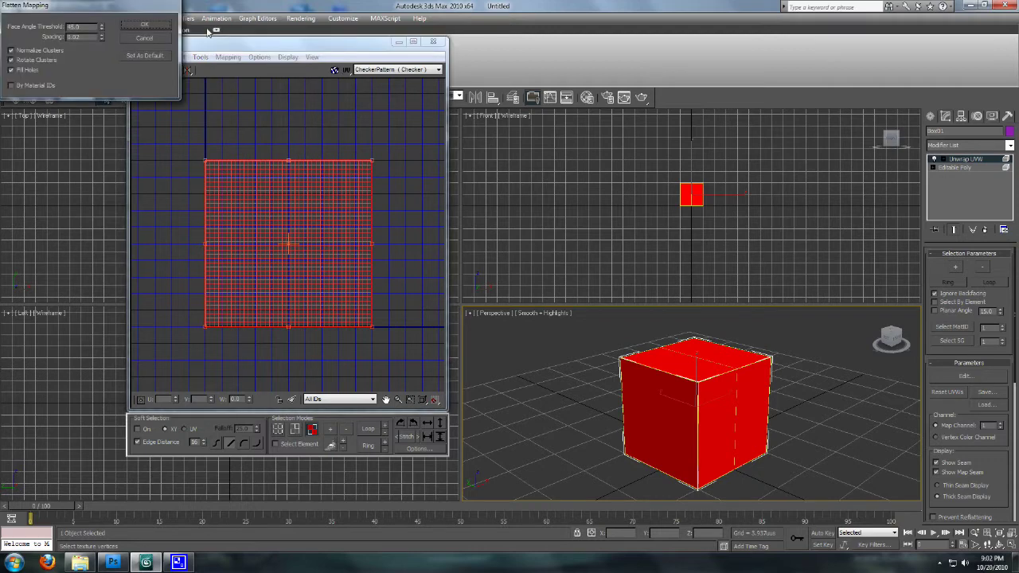
left_click(141, 27)
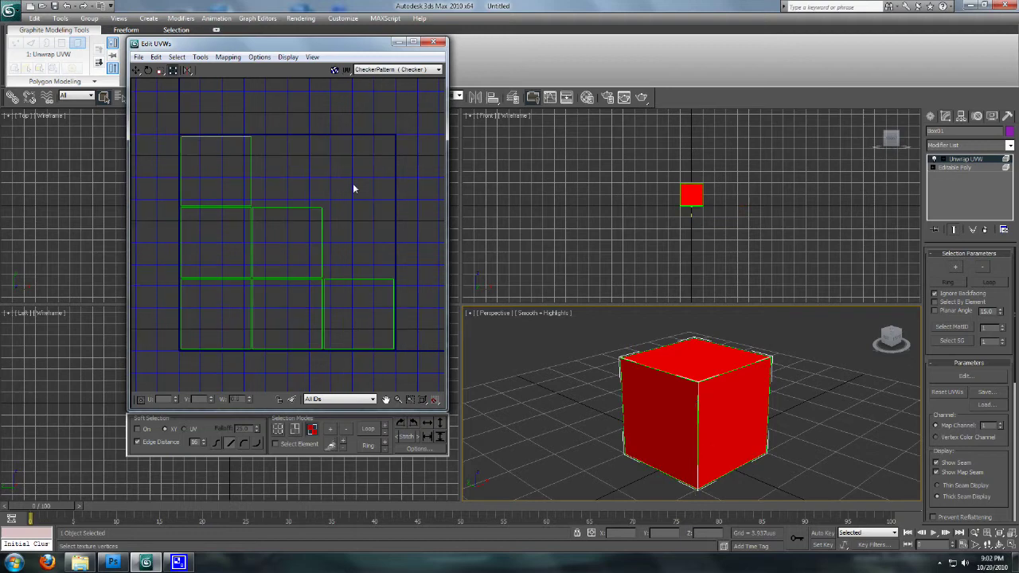
Step: Move the second face of the middle row into the empty upper-right area of the UV layout and deselect it
middle_click_drag(354, 185, 355, 180)
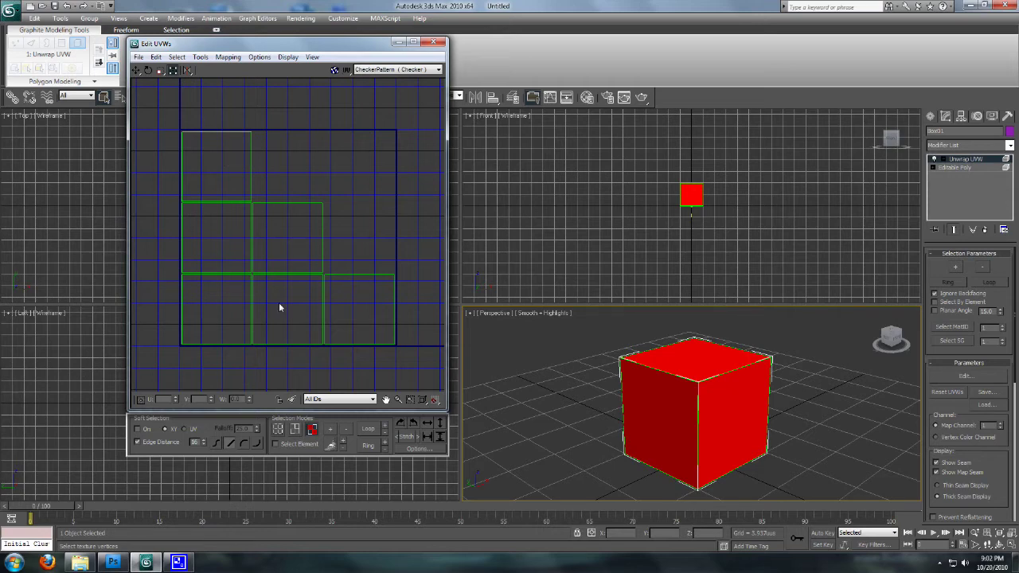
scroll(324, 247, "down", 2)
left_click(251, 197)
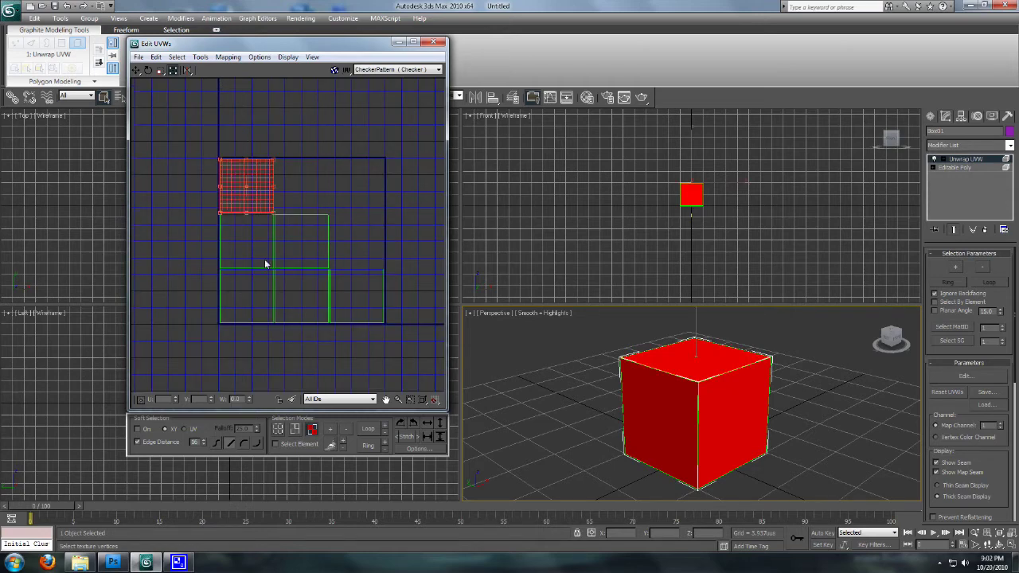
left_click_drag(259, 185, 348, 208)
left_click(344, 168)
scroll(346, 168, "up", 2)
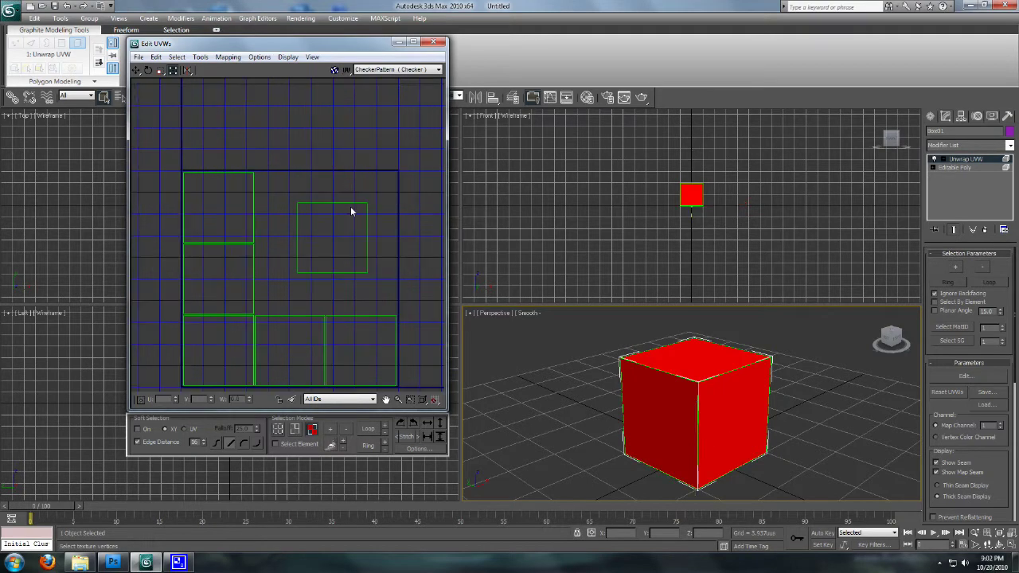
Step: Switch through the vertex, edge and face selection modes of the UV editor, ending in vertex mode
middle_click_drag(350, 206, 358, 194)
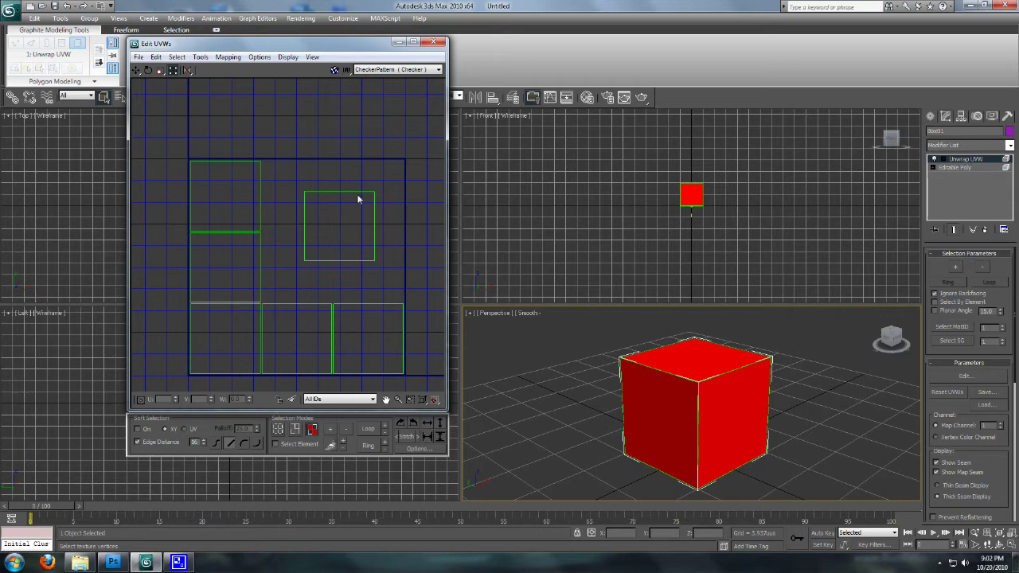
left_click(277, 429)
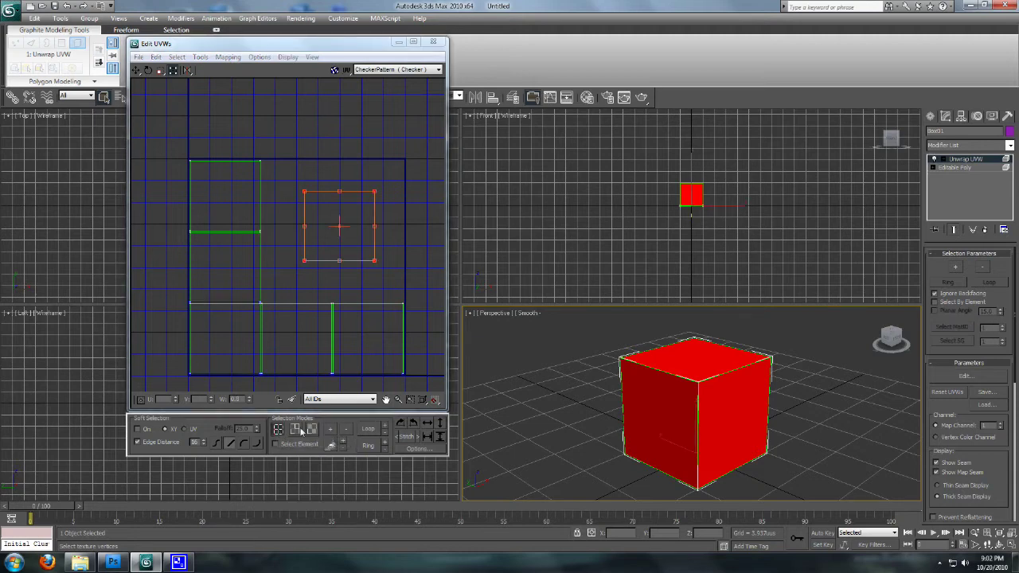
left_click(279, 430)
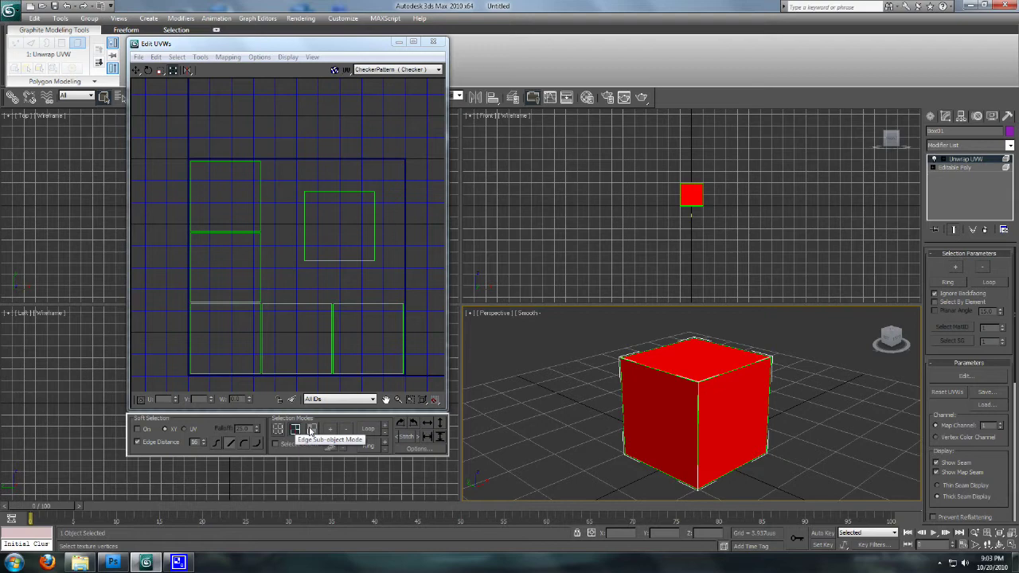
left_click(311, 430)
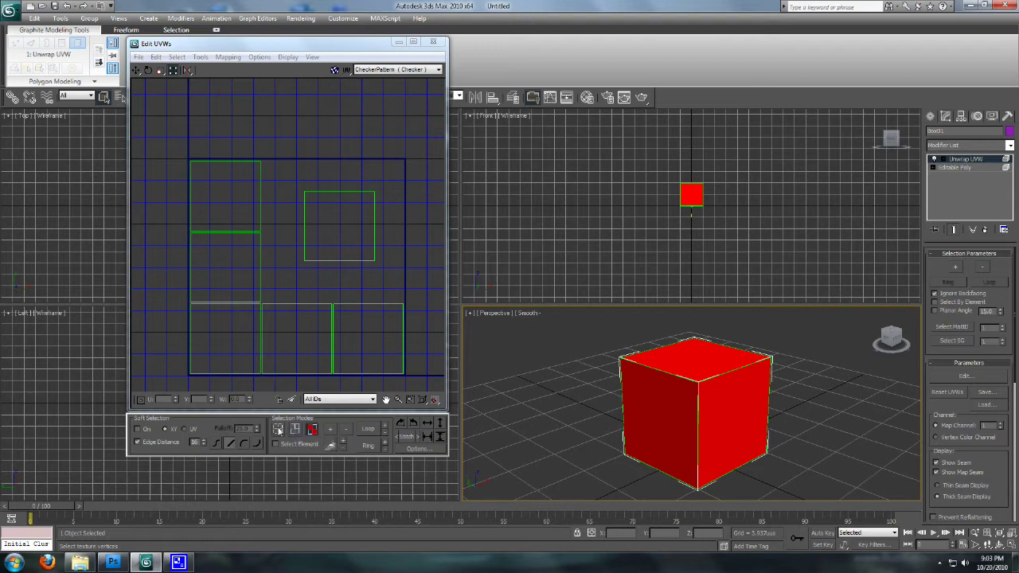
left_click(278, 429)
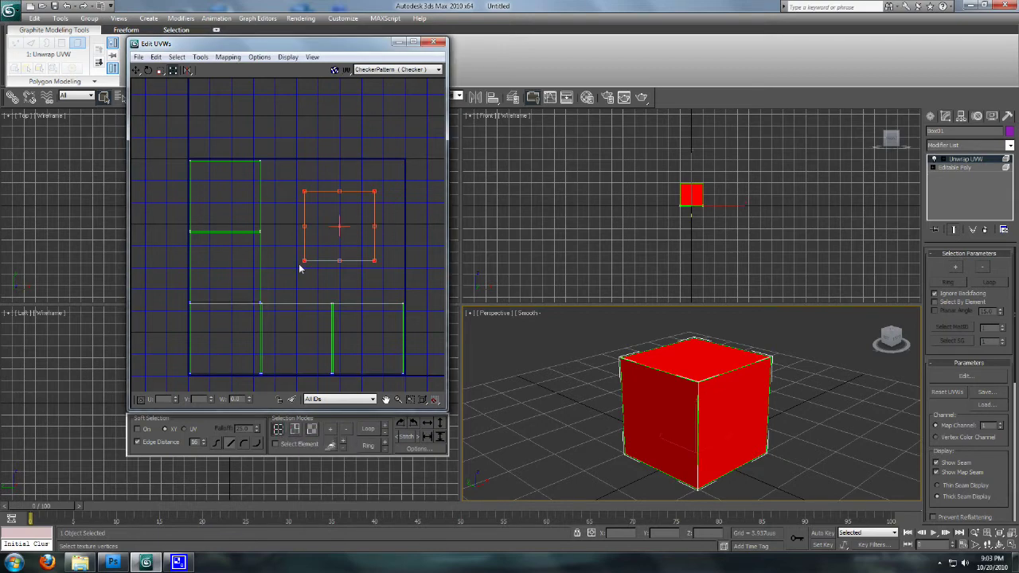
Step: Select the four corner vertices of the separate upper-right face in vertex mode, then clear the selection
key("1")
left_click(303, 262)
left_click(305, 192)
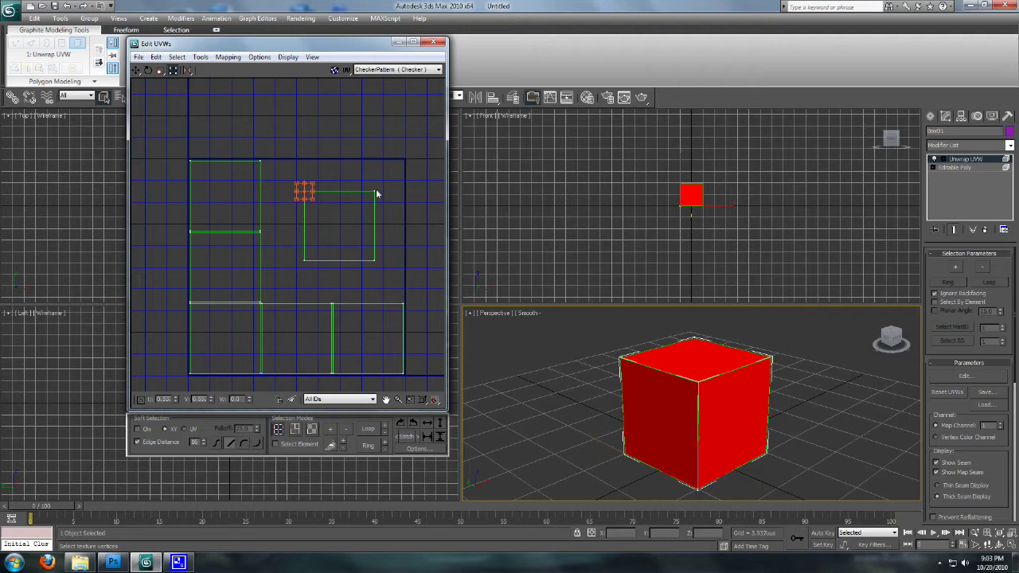
left_click(376, 192)
left_click(375, 262, "ctrl")
left_click(305, 262, "ctrl")
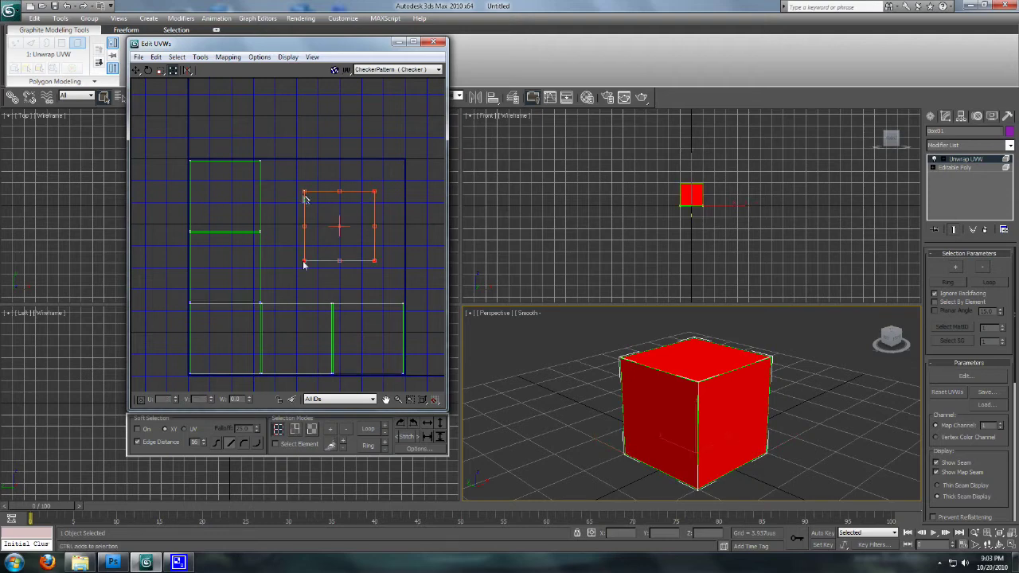
left_click(313, 178)
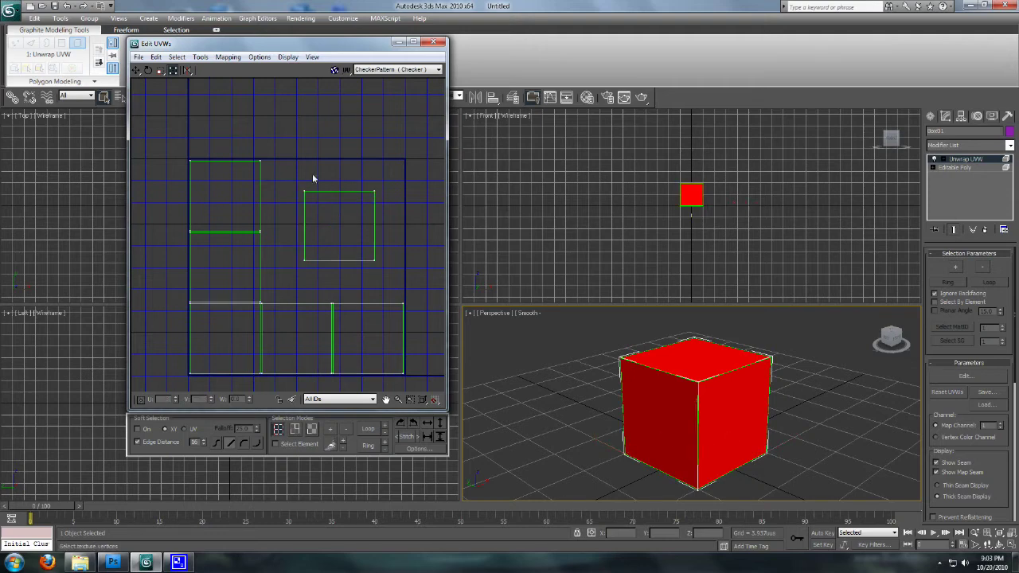
Step: Select the four edges of the separate upper-right face in edge mode
left_click(294, 429)
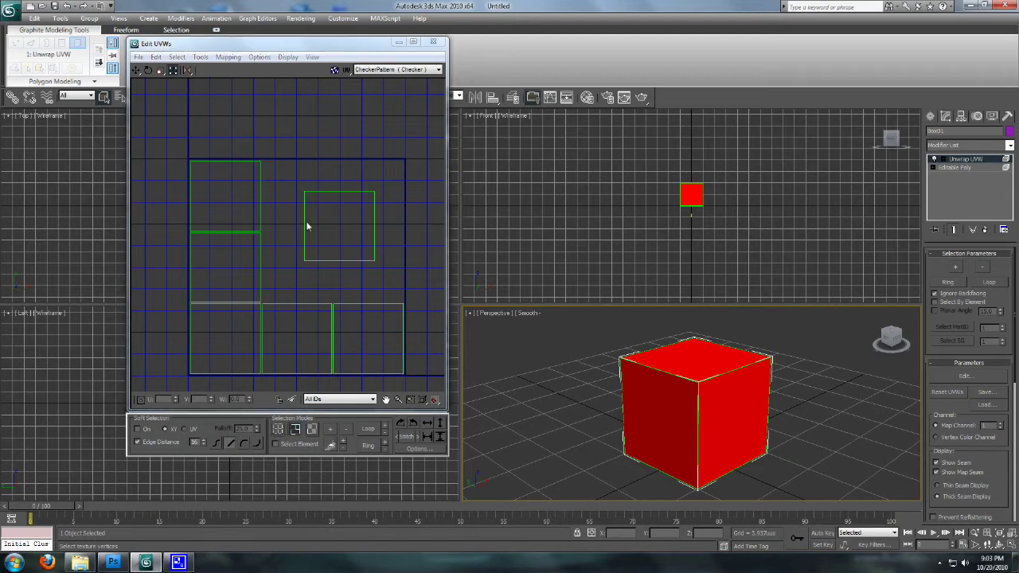
left_click(306, 227)
left_click(341, 259, "ctrl")
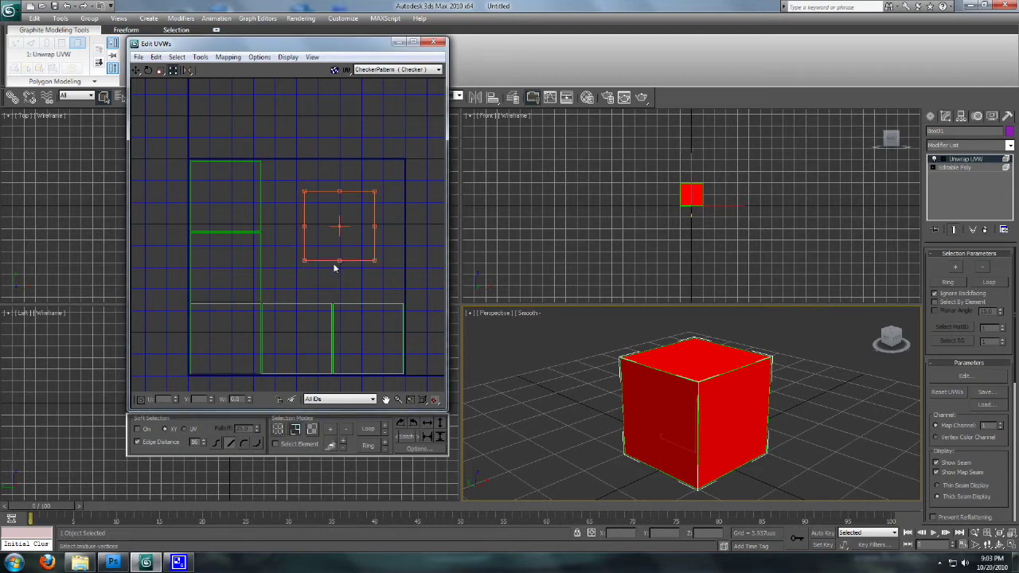
Step: Select the UV faces one at a time in face mode to compare them with the sides of the box
left_click(312, 428)
left_click(339, 231)
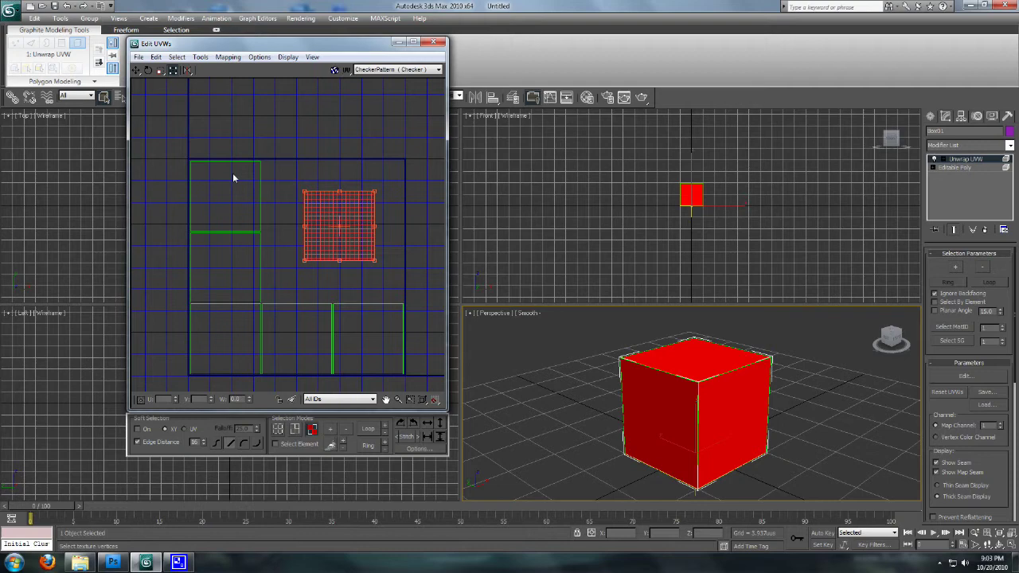
left_click(233, 333)
left_click(296, 284)
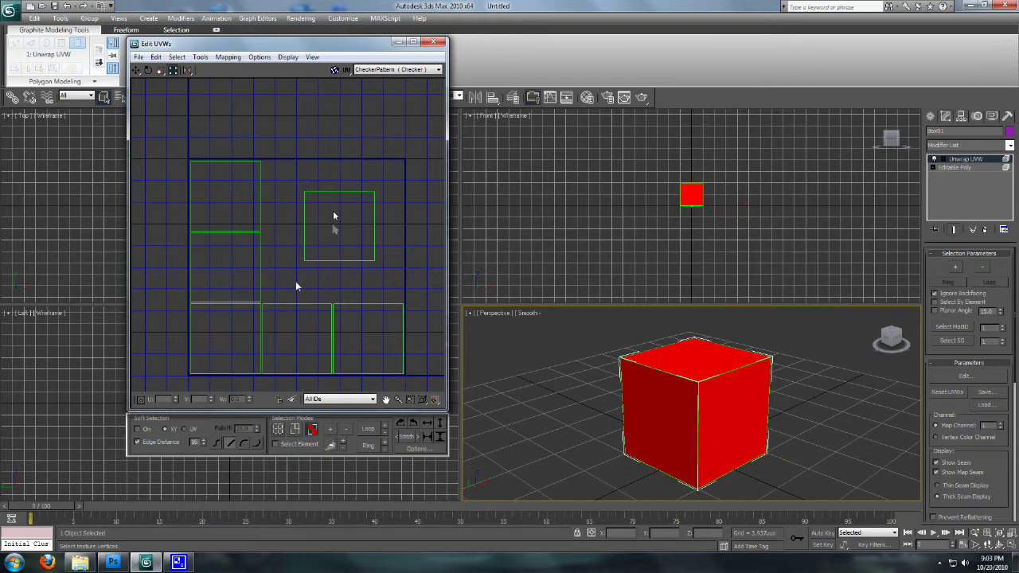
left_click(295, 338)
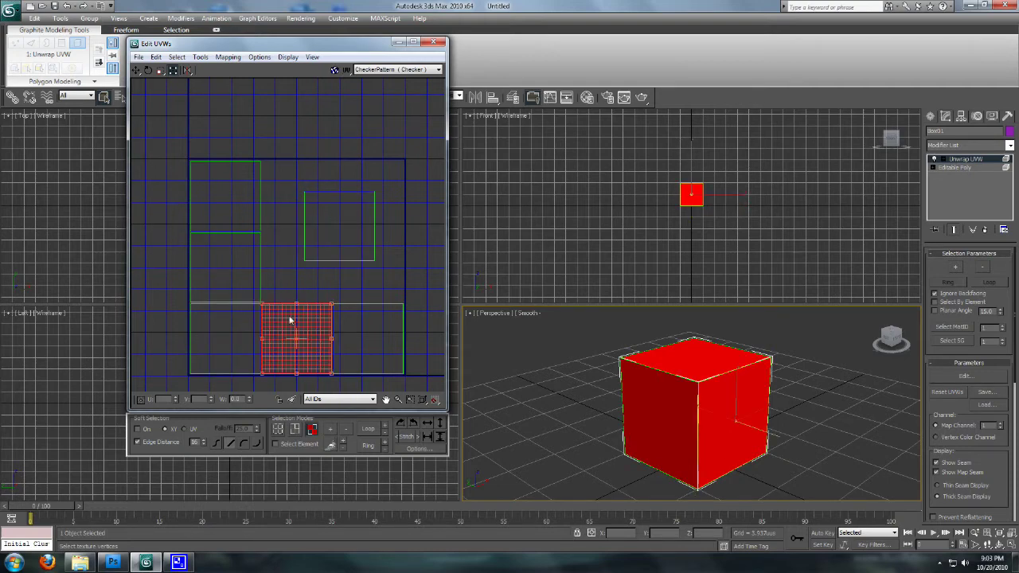
left_click(221, 267)
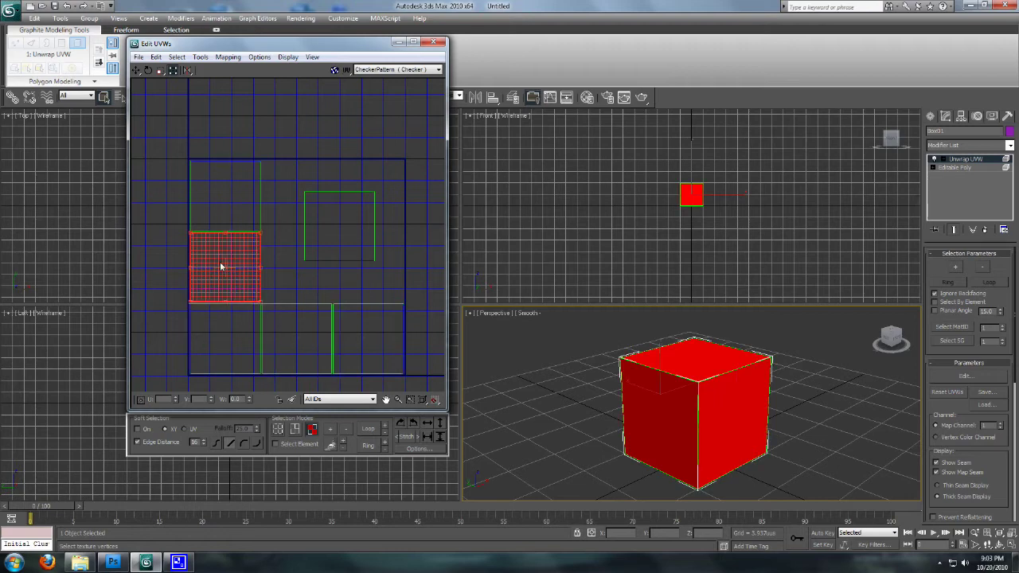
left_click_drag(221, 267, 280, 323)
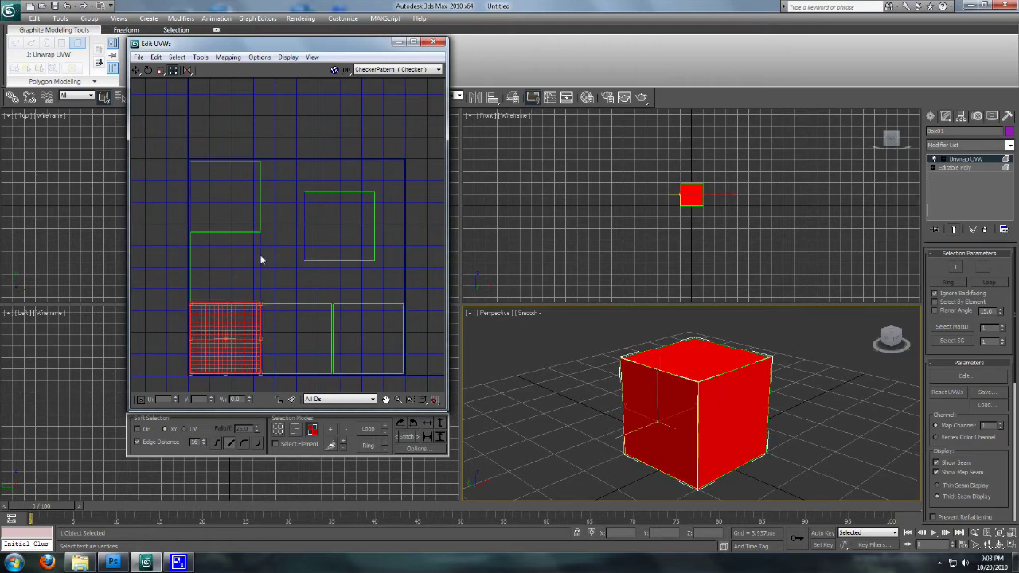
left_click(316, 233)
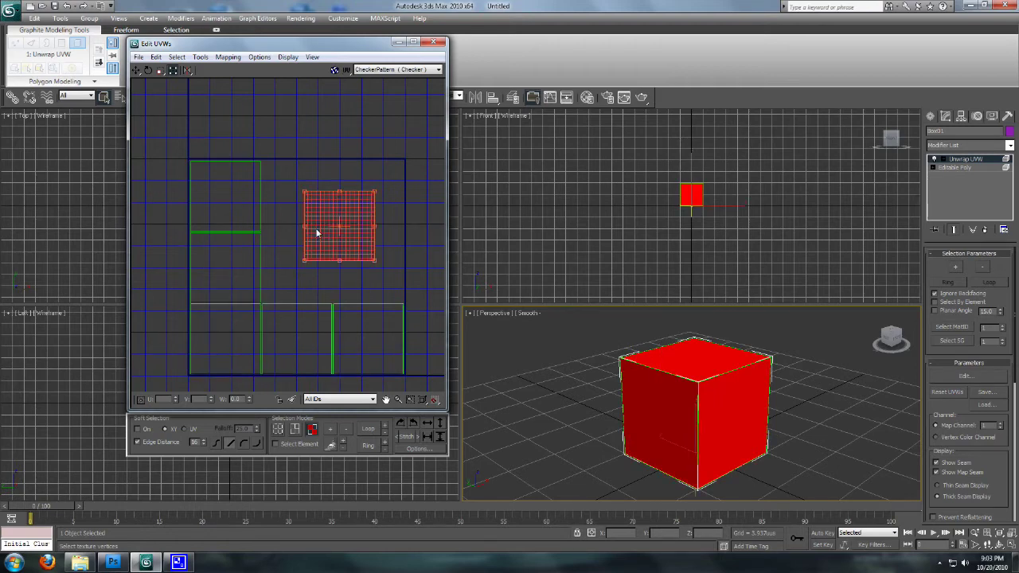
left_click(241, 284)
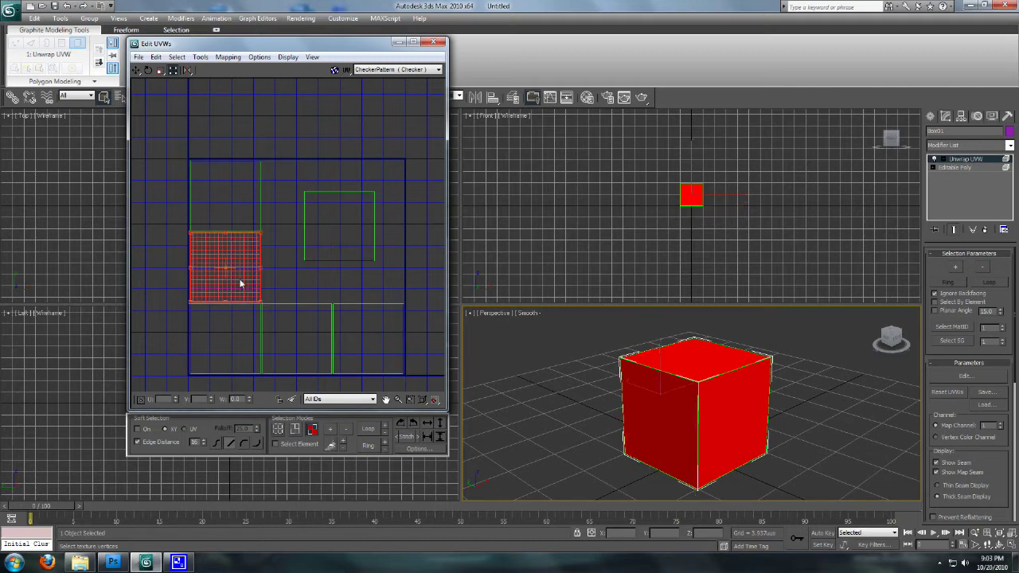
left_click_drag(240, 284, 240, 355)
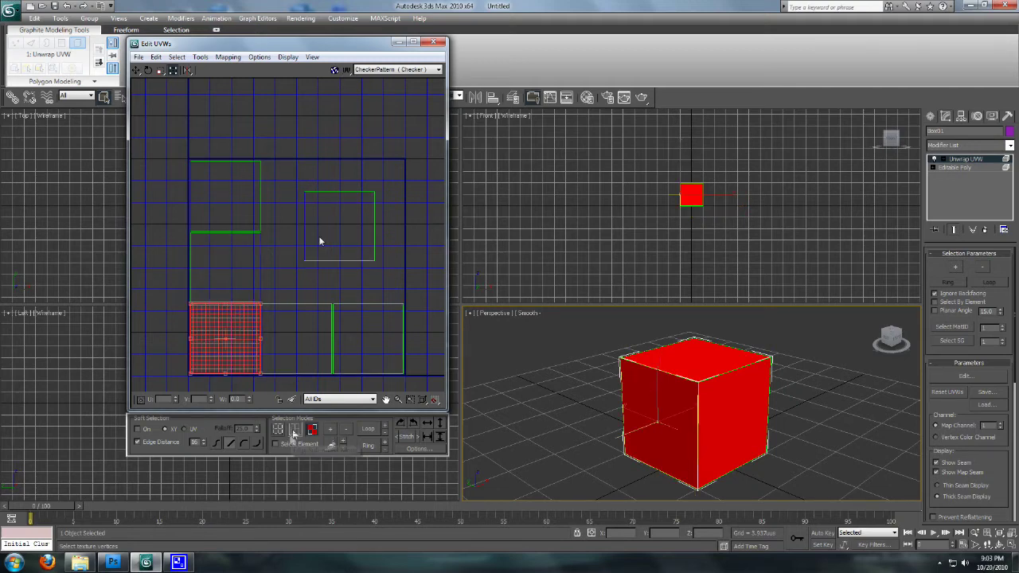
Step: Move the separate upper-right face sideways so that it extends slightly past the right border of the UV square
left_click(294, 431)
left_click(304, 229)
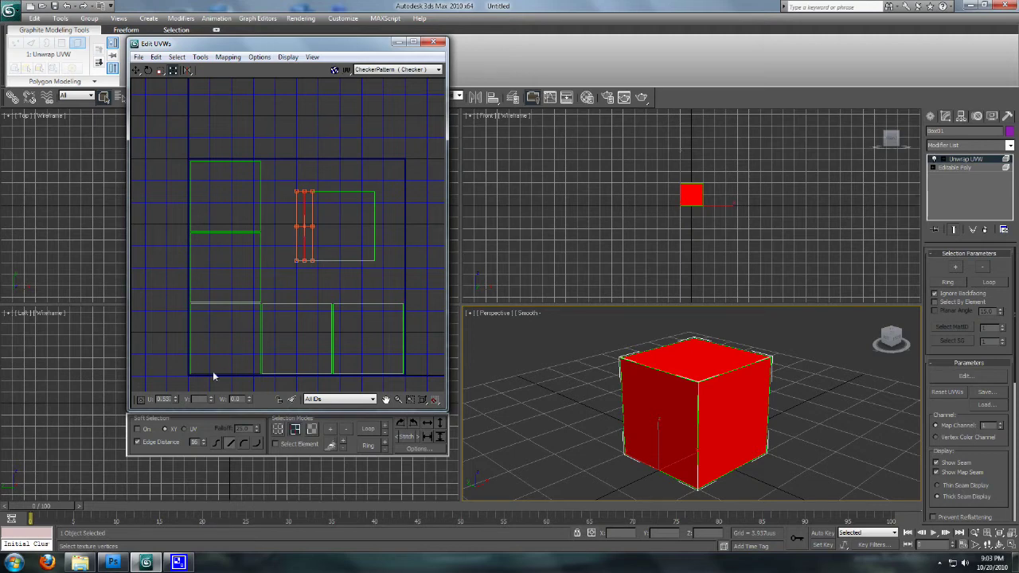
left_click(312, 430)
left_click(346, 211)
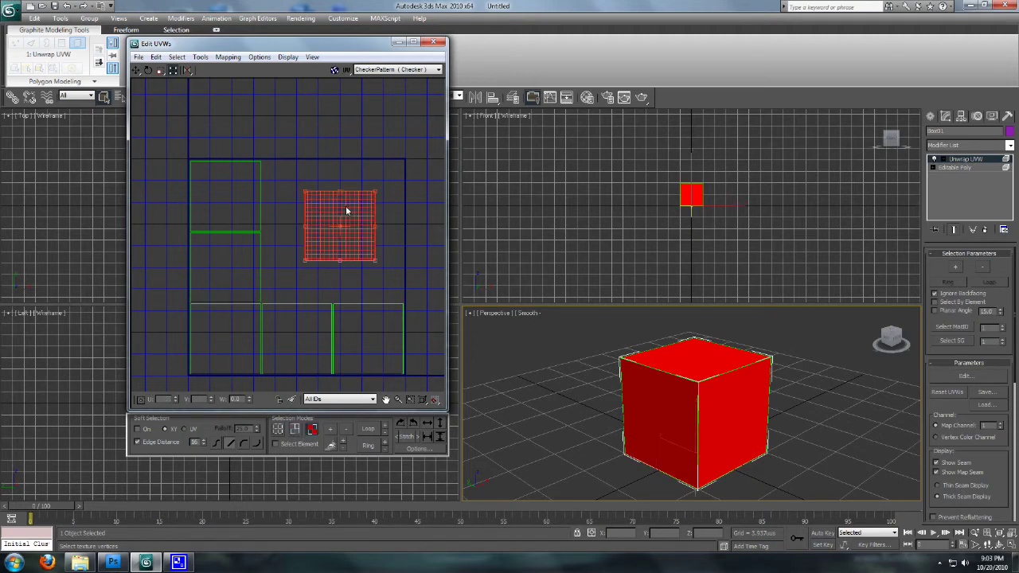
left_click_drag(345, 207, 388, 204)
Step: Try stitching one neighbouring face to the moved face's left edge and another above it, then undo both stitches
left_click(298, 431)
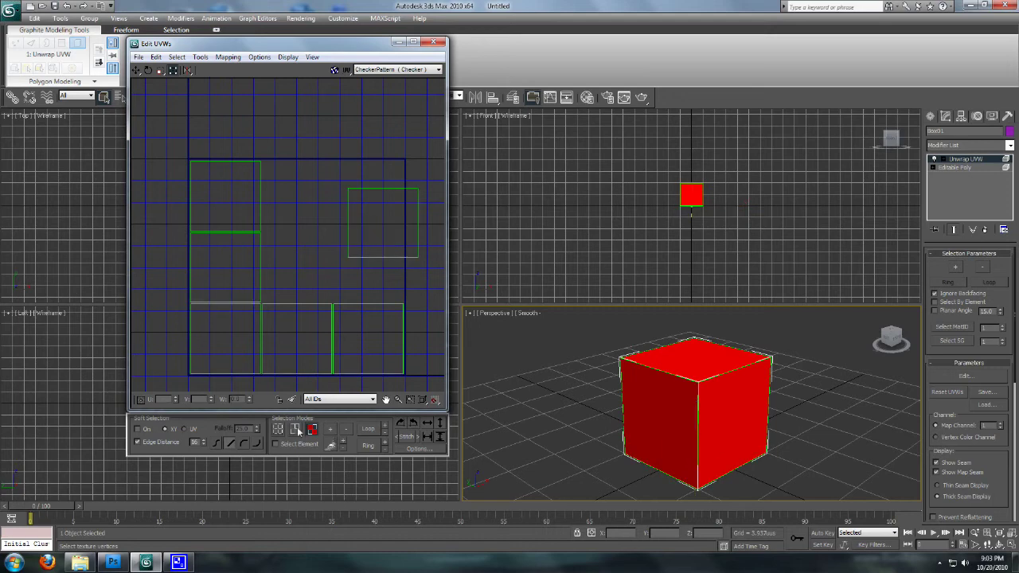
left_click(296, 431)
scroll(316, 190, "up", 2)
middle_click_drag(368, 250, 360, 212)
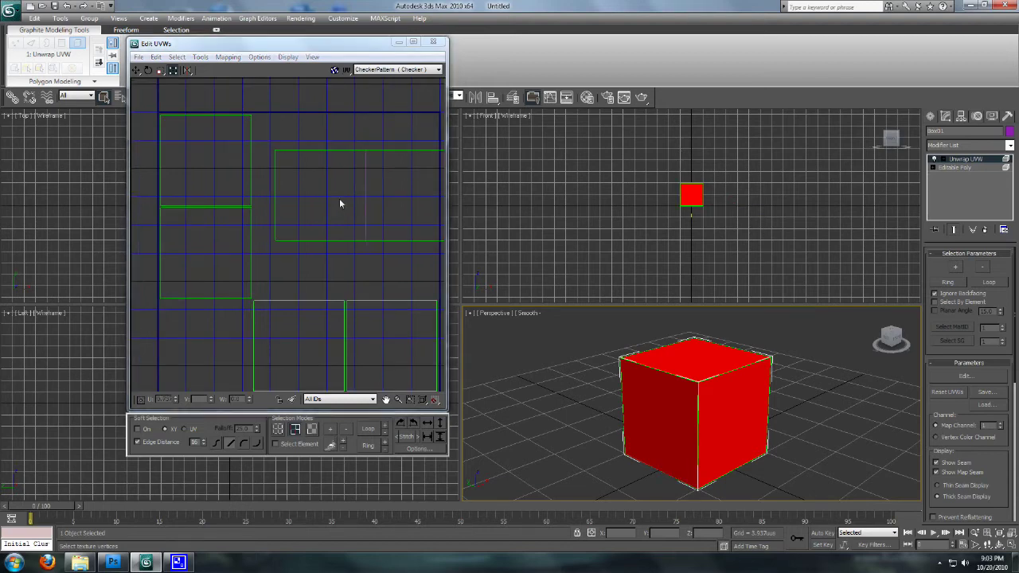
middle_click_drag(368, 191, 336, 192)
left_click(314, 157)
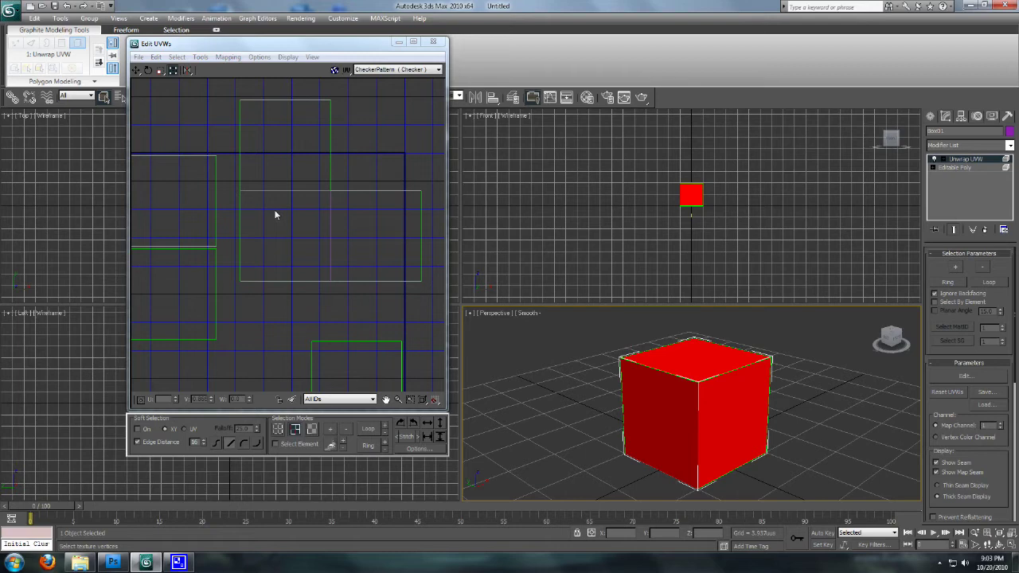
key("ctrl+z")
key("ctrl+z")
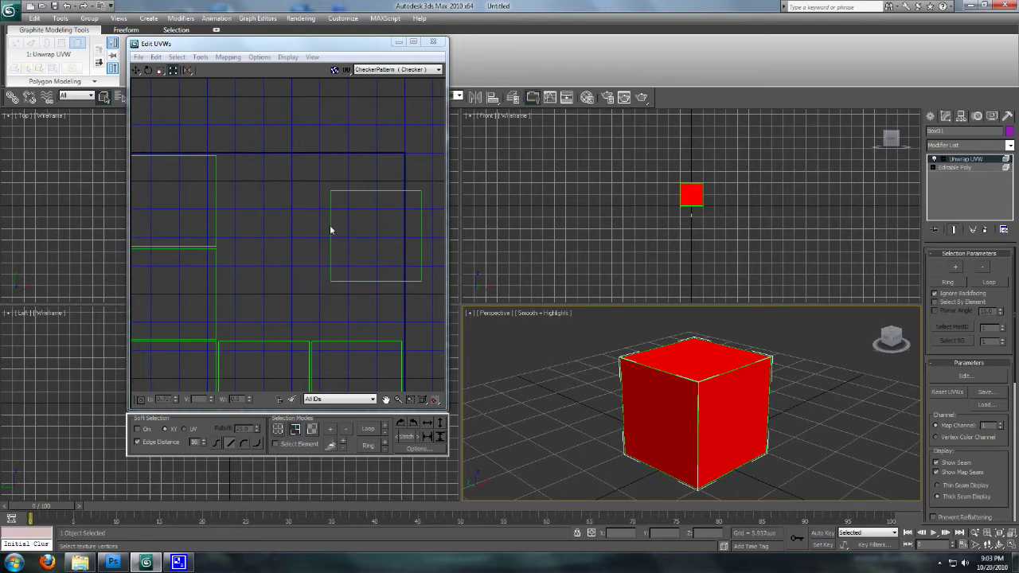
Step: Select the left edge of the separate face and try Weld Selected on it
left_click(330, 230)
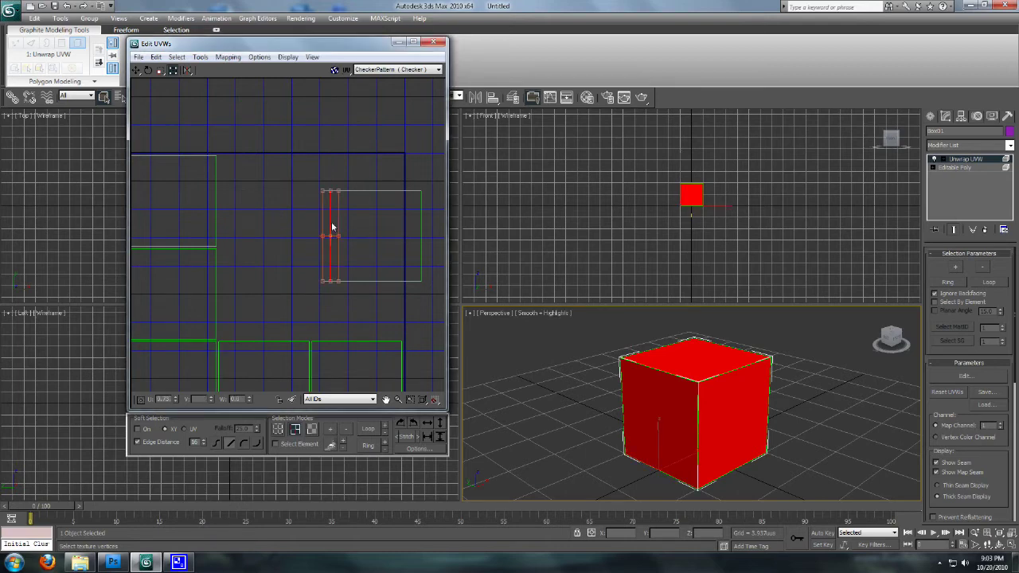
left_click(200, 57)
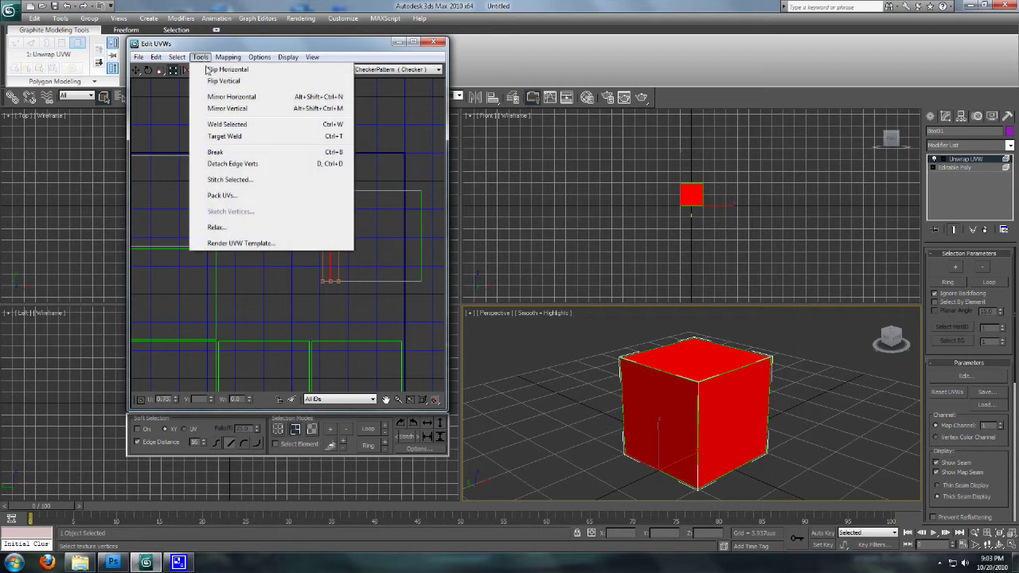
left_click(246, 125)
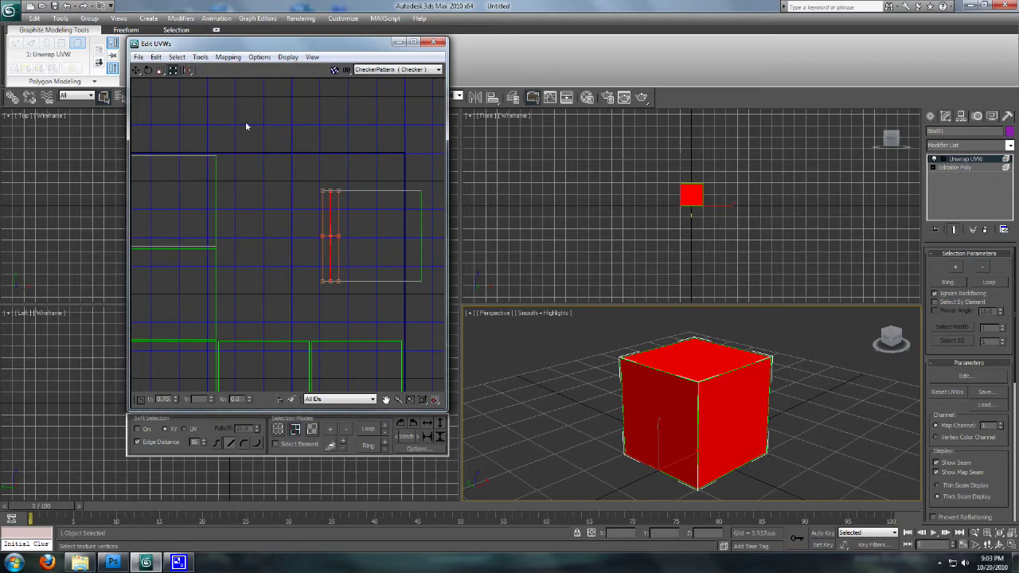
left_click_drag(317, 270, 344, 290)
left_click(200, 57)
left_click(244, 125)
Step: Try Target Weld on the separate face's left edge, then leave the Target Weld mode
left_click(200, 56)
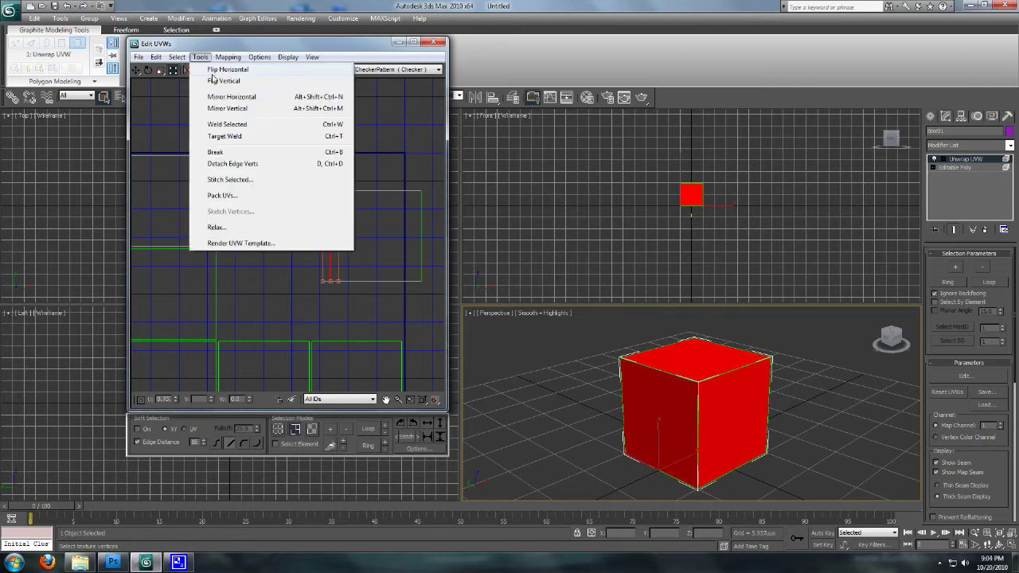
left_click(238, 136)
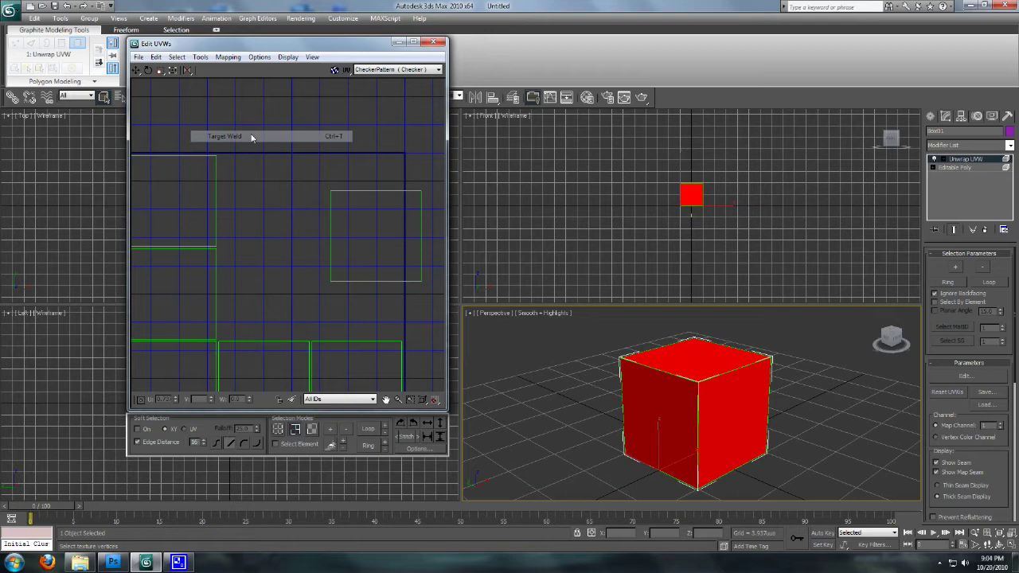
left_click(200, 57)
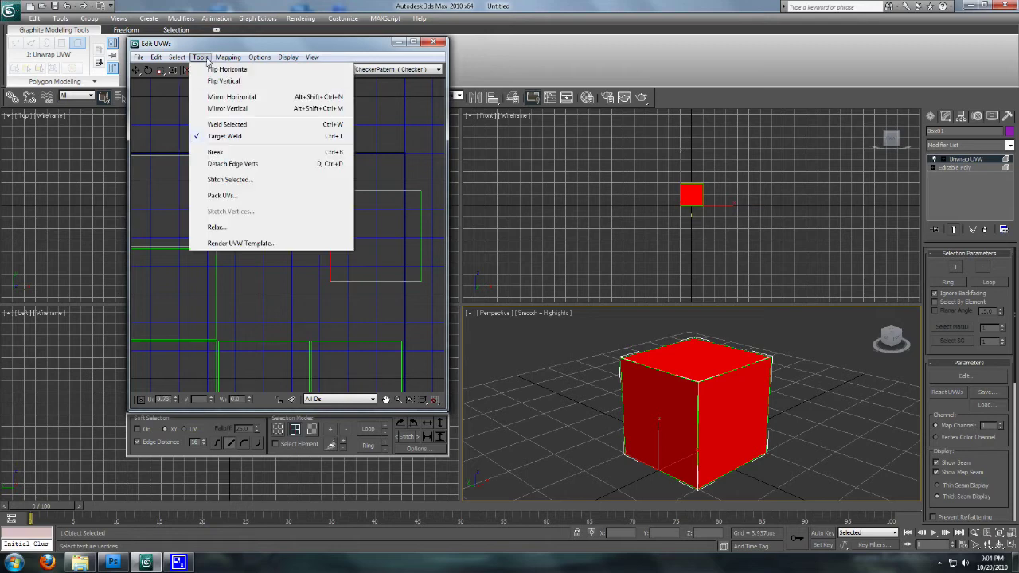
left_click(205, 61)
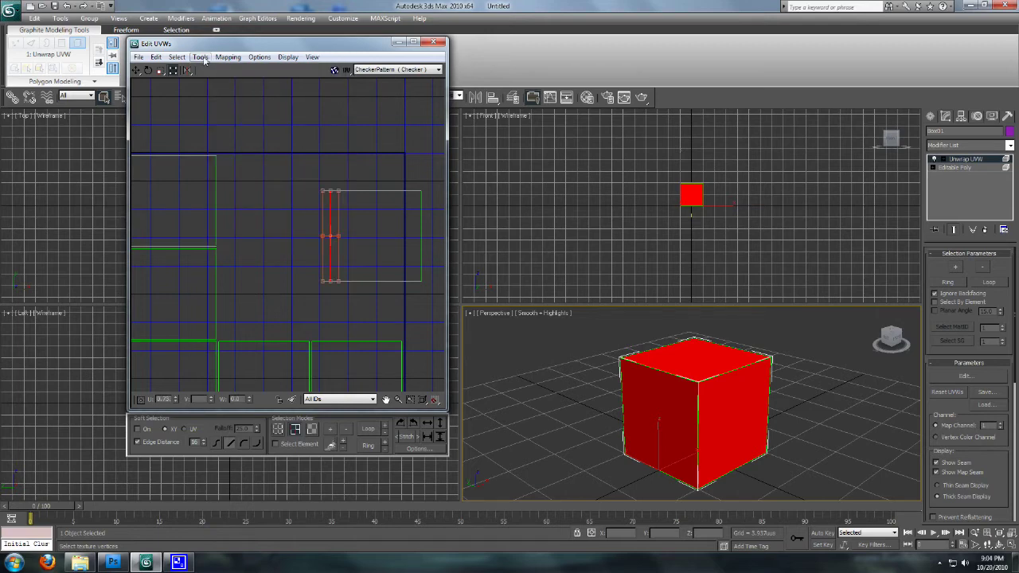
Step: Stitch the matching neighbour face to the selected left edge with Align Clusters and Scale Clusters on, then deselect the edge
left_click(201, 58)
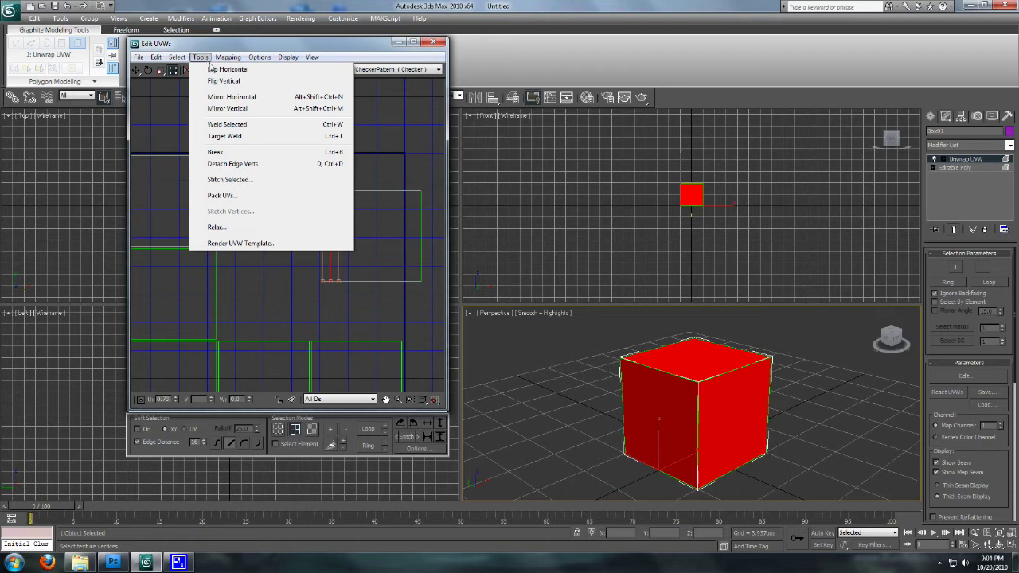
left_click(275, 182)
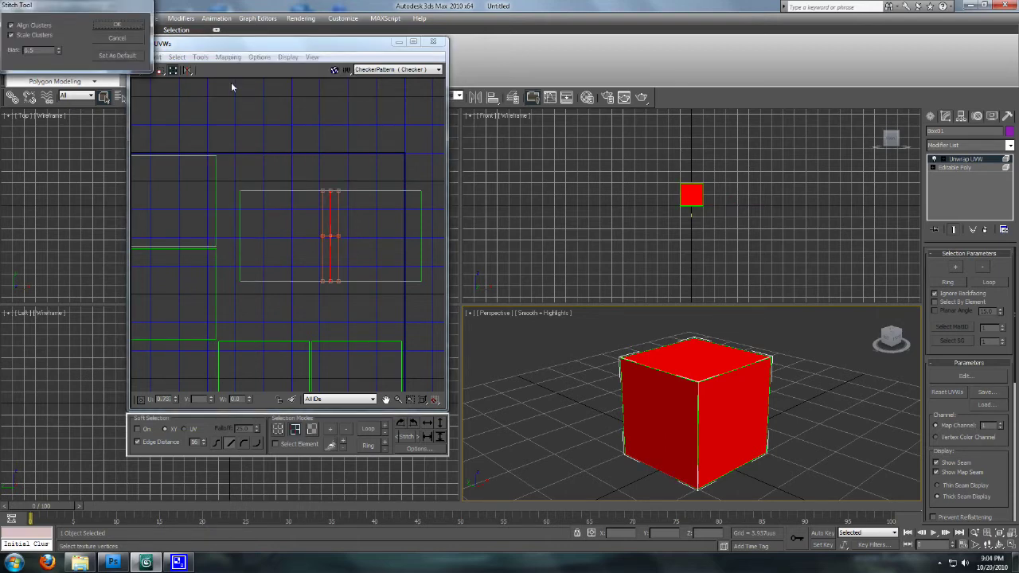
key("Return")
left_click(346, 171)
Step: Try stitching the matching neighbour to the separate face's top edge, then cancel the stitch and undo the previous one
mouse_move(333, 192)
middle_mouse_down()
mouse_move(351, 168)
mouse_move(352, 196)
middle_mouse_up()
left_click(333, 190)
left_click(197, 57)
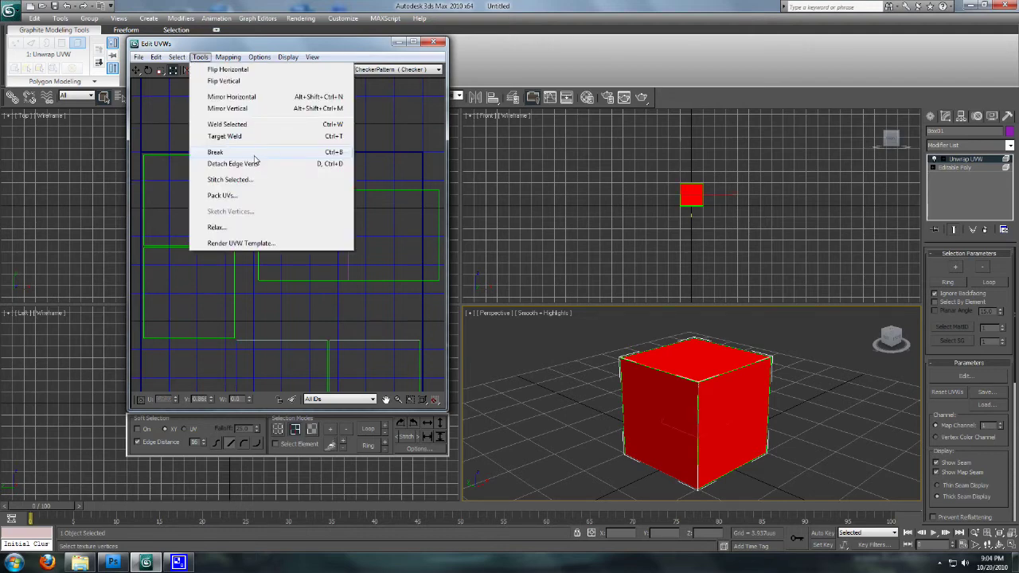
left_click(229, 179)
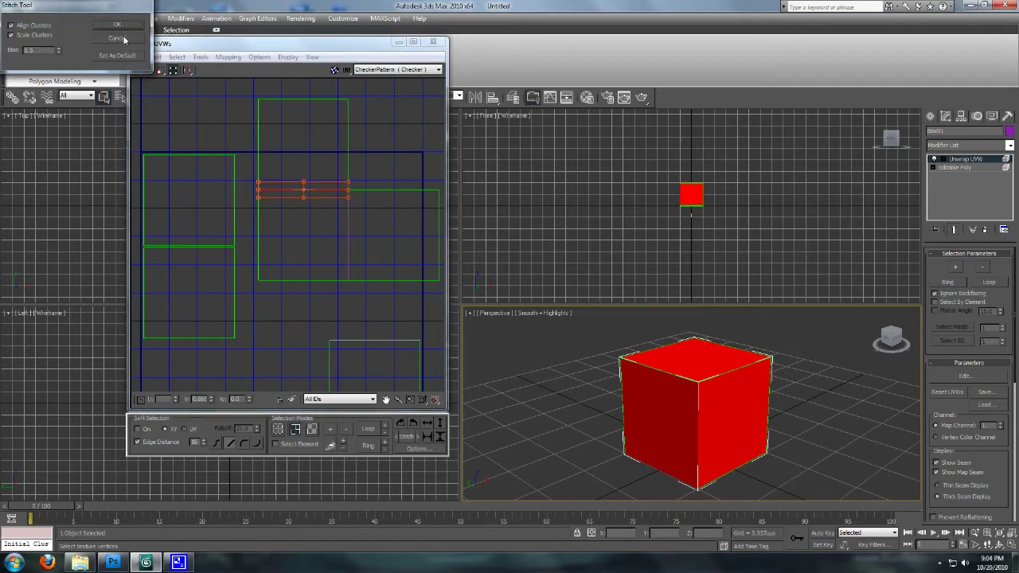
left_click(116, 38)
key("ctrl+z")
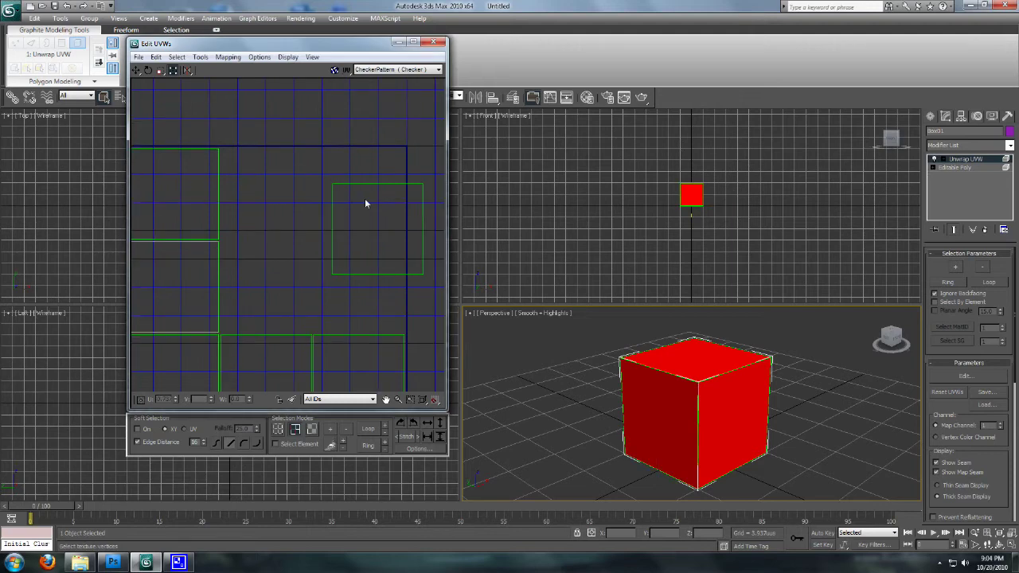
Step: Select the separate face and look through the Mapping, Options, Display and View commands, including the Unwrap Options preferences
key("3")
left_click(349, 218)
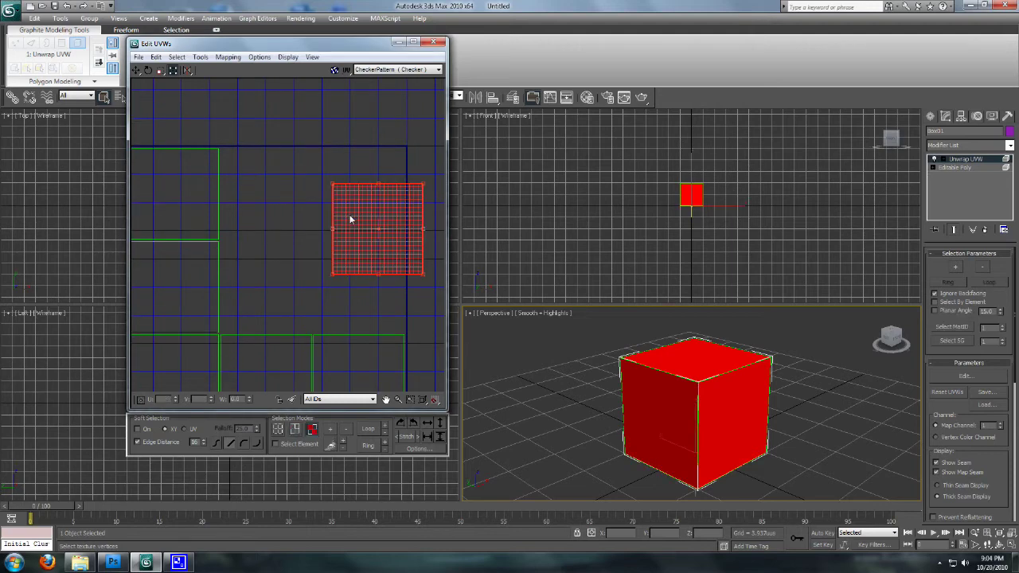
left_click(200, 57)
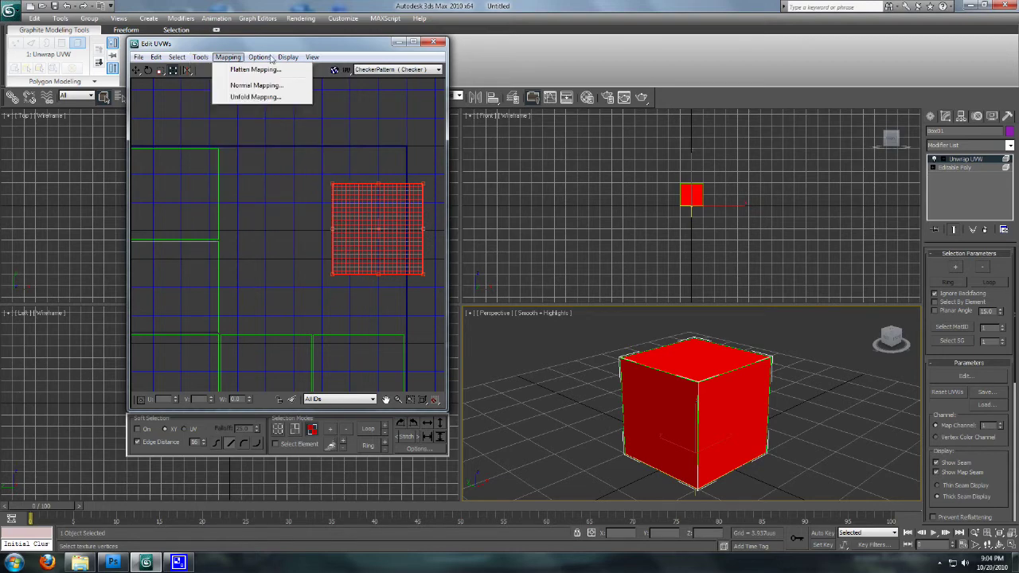
mouse_move(263, 61)
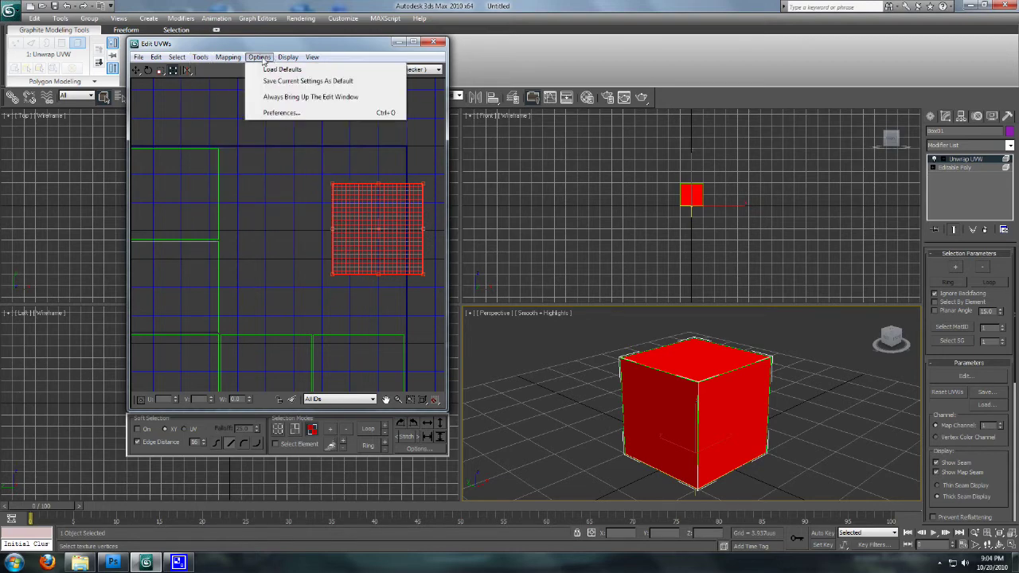
left_click(281, 110)
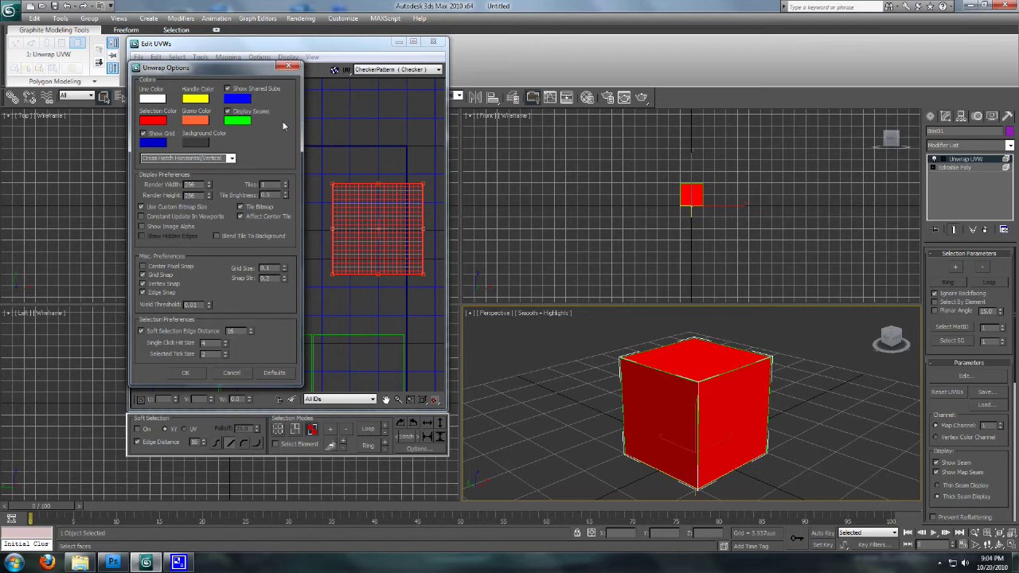
left_click(291, 66)
left_click(289, 58)
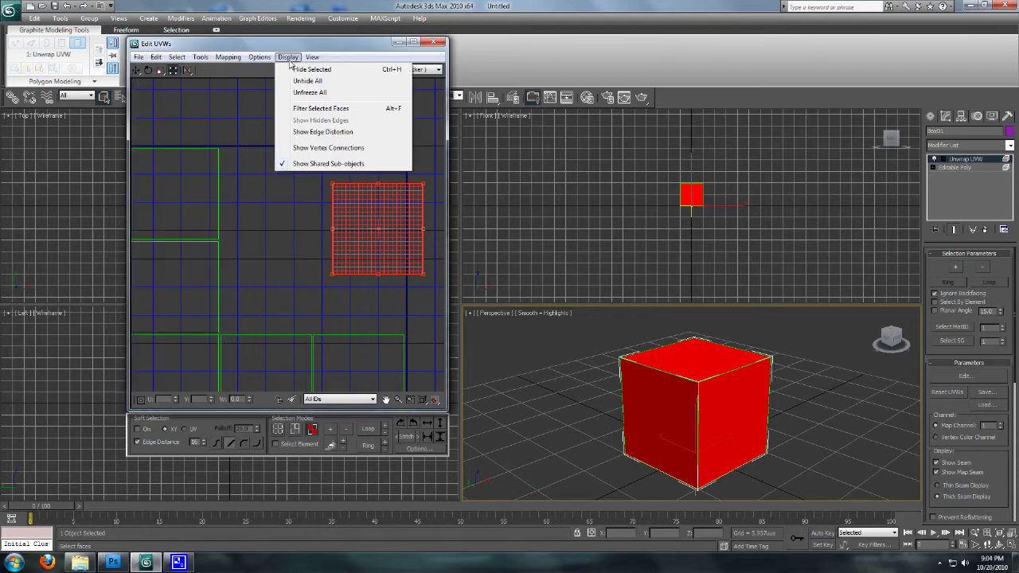
left_click(288, 57)
left_click(312, 57)
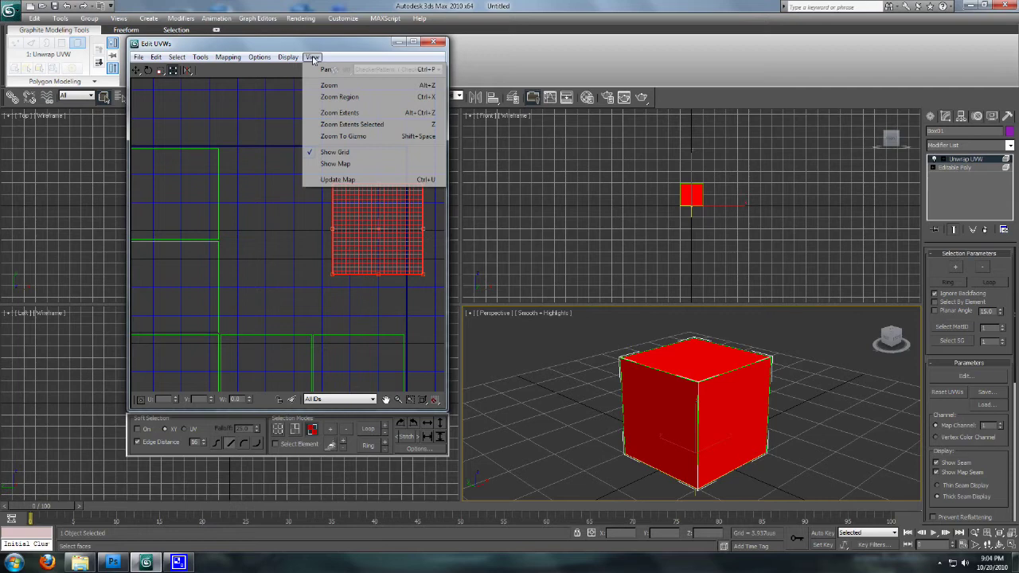
mouse_move(256, 61)
Step: Move the Edit UVWs window slightly lower and deselect the separate face
left_click(380, 39)
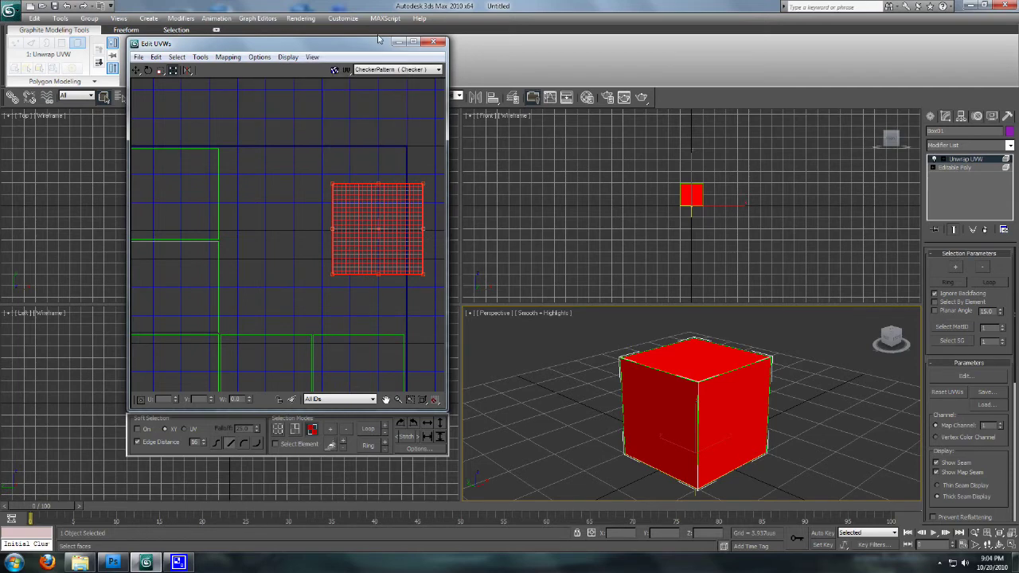
left_click_drag(379, 39, 366, 69)
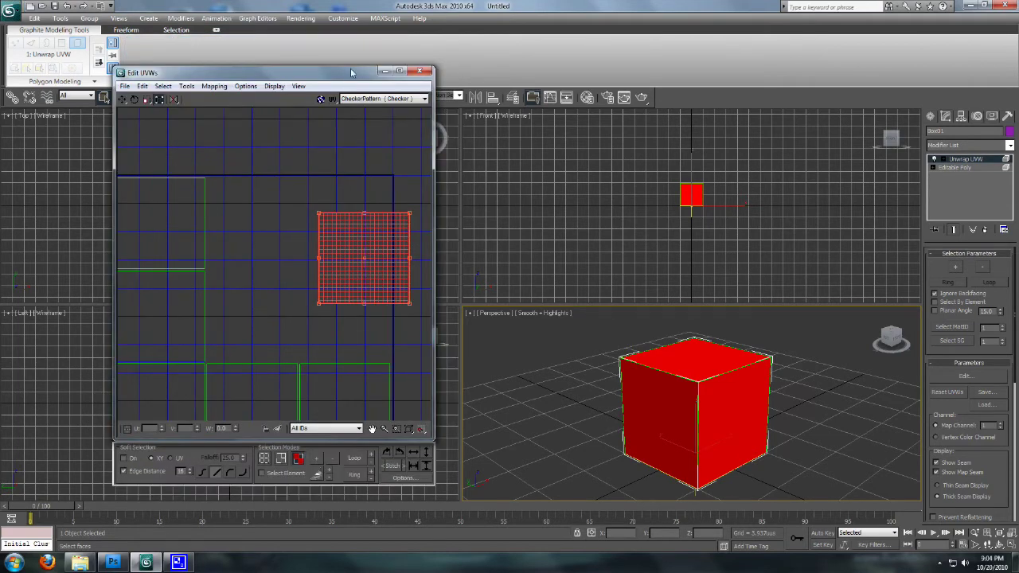
left_click_drag(352, 72, 370, 63)
left_click(337, 240)
middle_click_drag(309, 254, 336, 238)
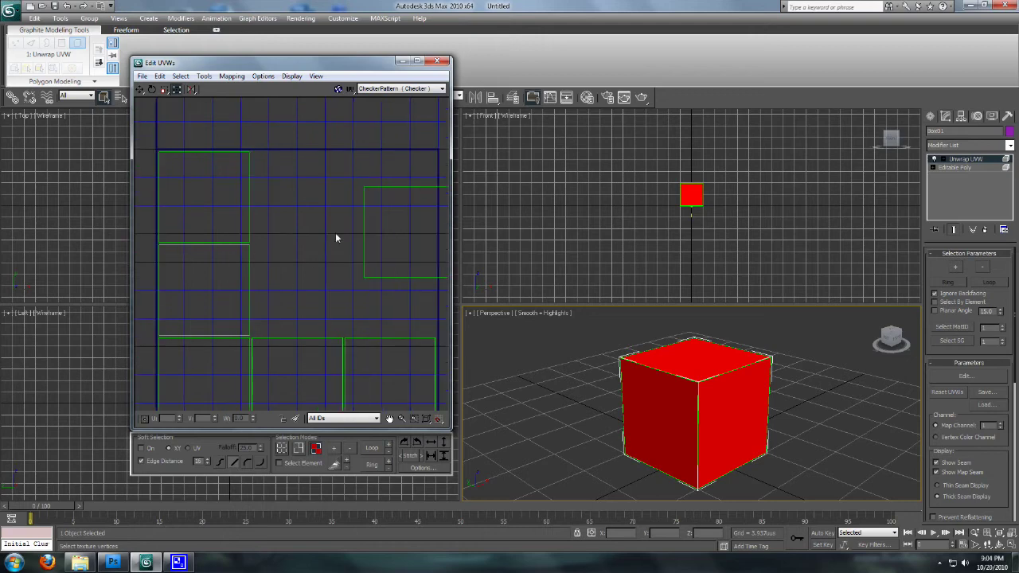
Step: Stitch the matching neighbour faces to the separate face's left and right edges to form a row of three
left_click(298, 449)
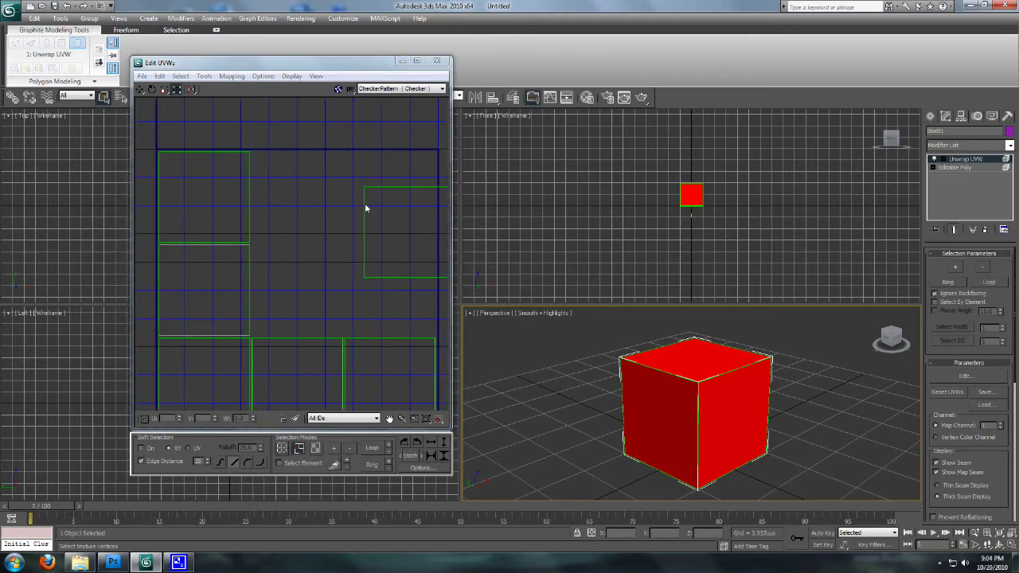
left_click(365, 206)
key("s")
middle_click_drag(399, 216, 368, 234)
scroll(296, 218, "down", 3)
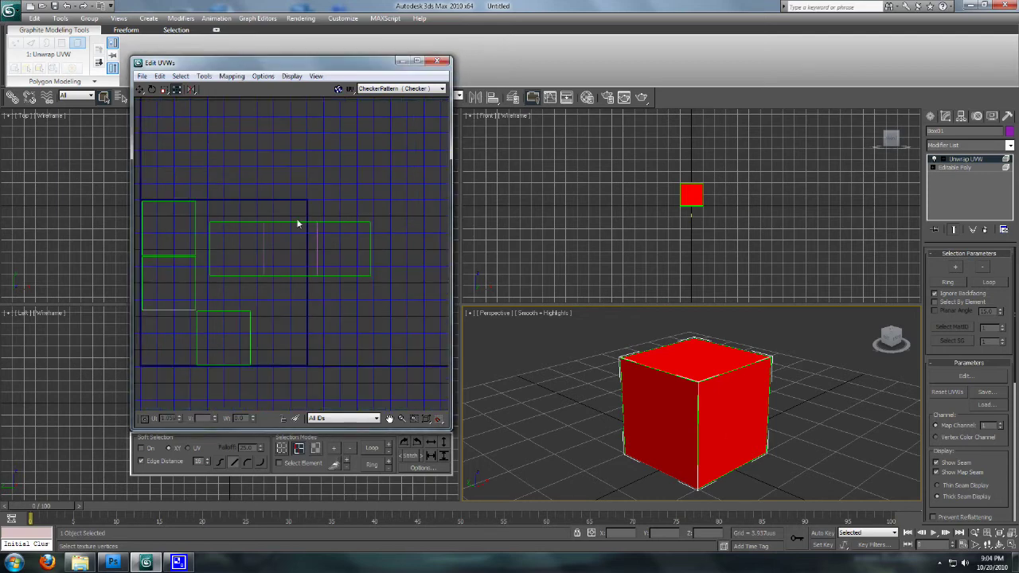
Step: Stitch the matching neighbour faces to the top and bottom edges of the row's middle face
left_click(296, 219)
left_click(204, 76)
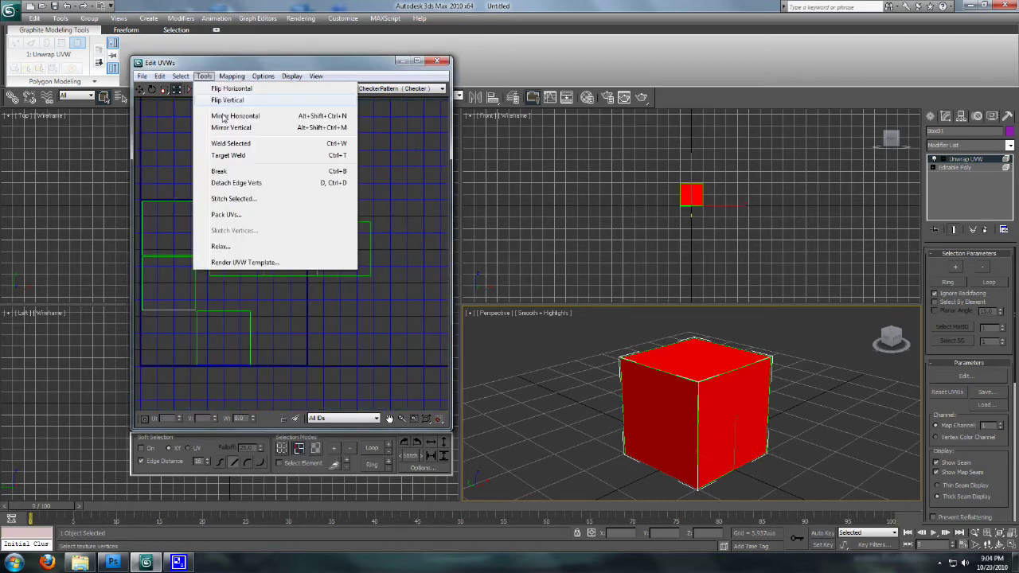
left_click(232, 198)
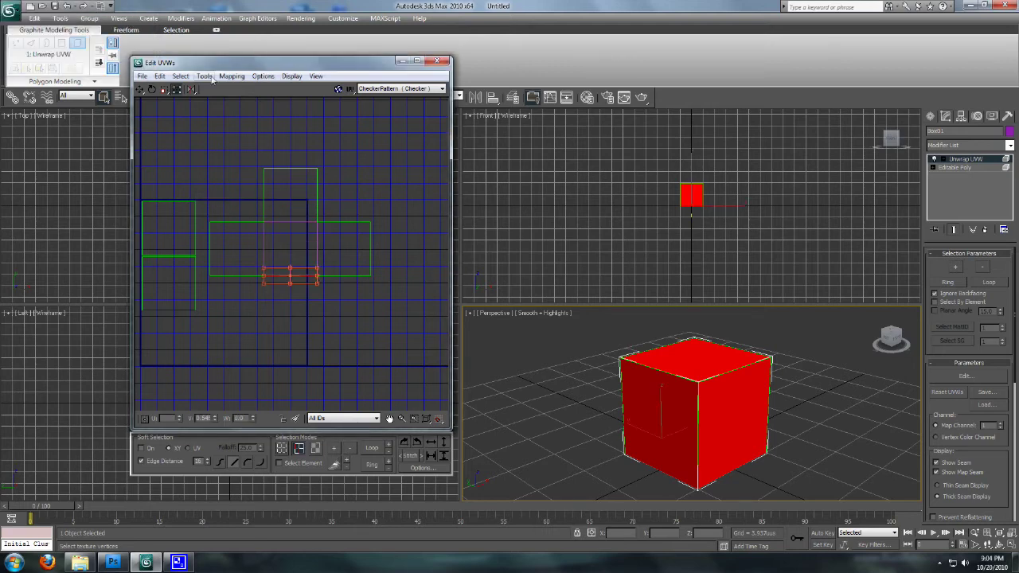
left_click(204, 75)
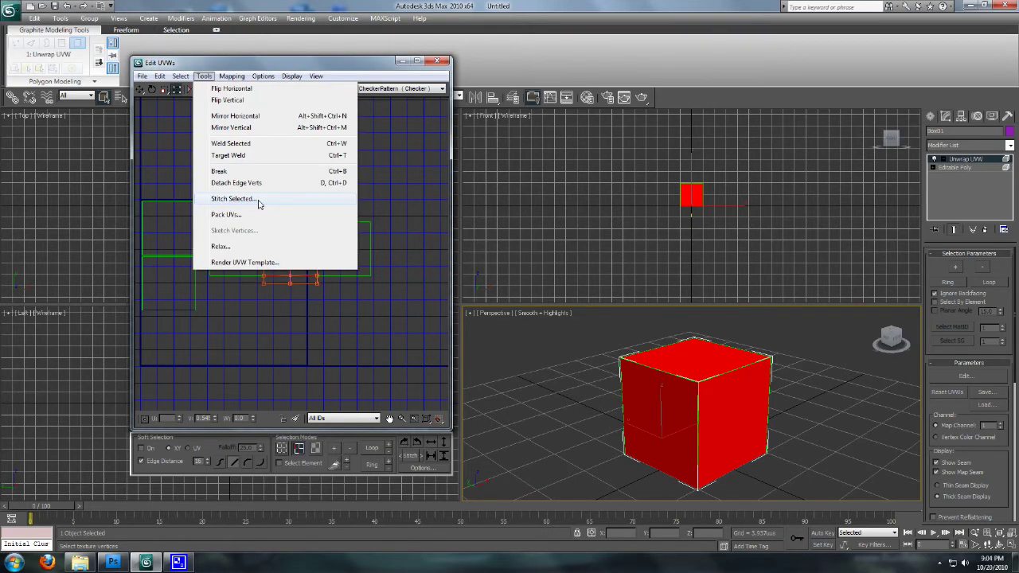
left_click(233, 199)
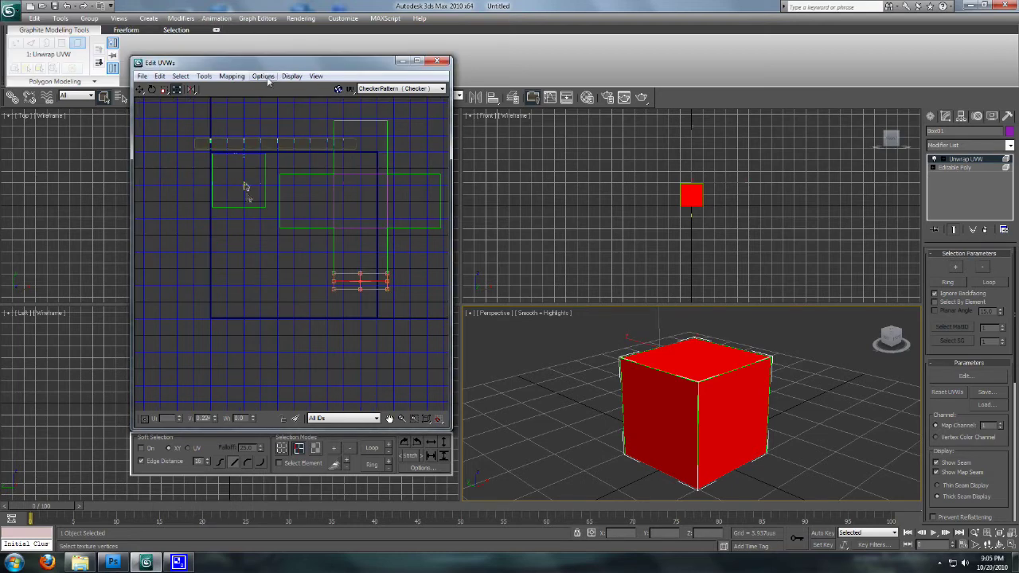
Step: Stitch the last remaining face to the lower end of the column with Align Clusters and Scale Clusters on
left_click(205, 76)
left_click(246, 203)
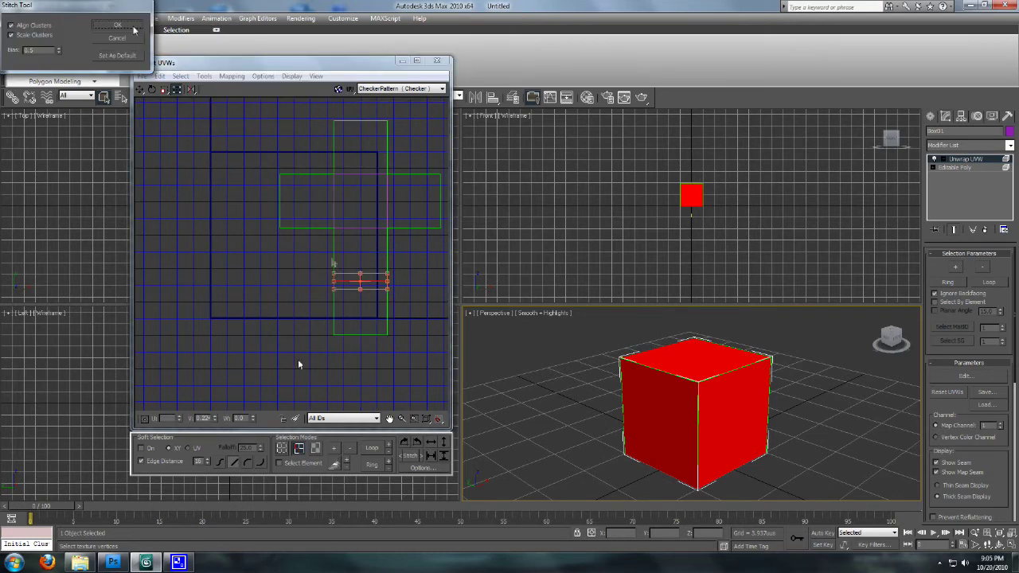
left_click(133, 26)
Step: Select all faces of the cross layout, move it towards the UV square and scale it down proportionally with Freeform Mode
left_click(316, 448)
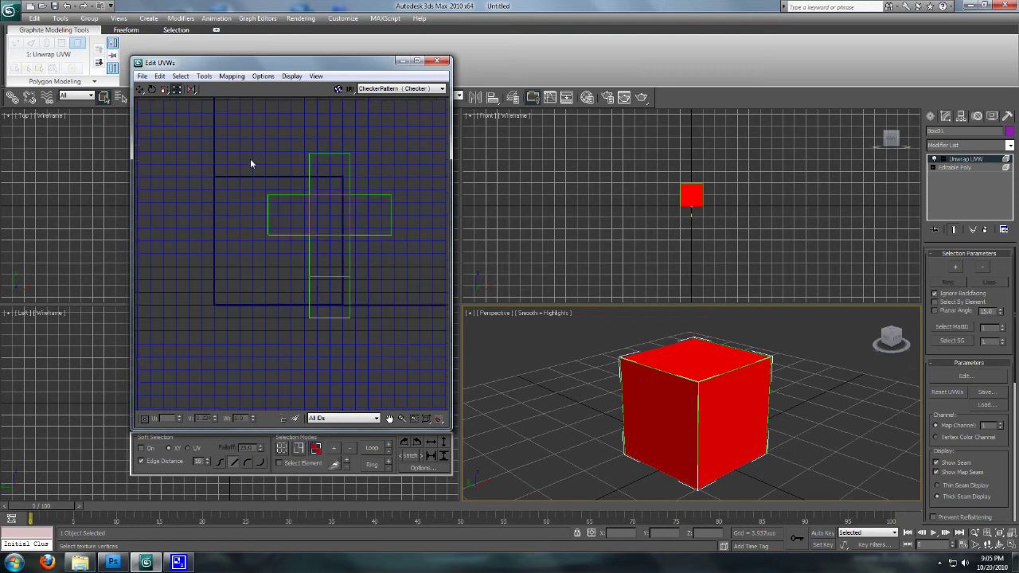
left_click_drag(250, 163, 368, 243)
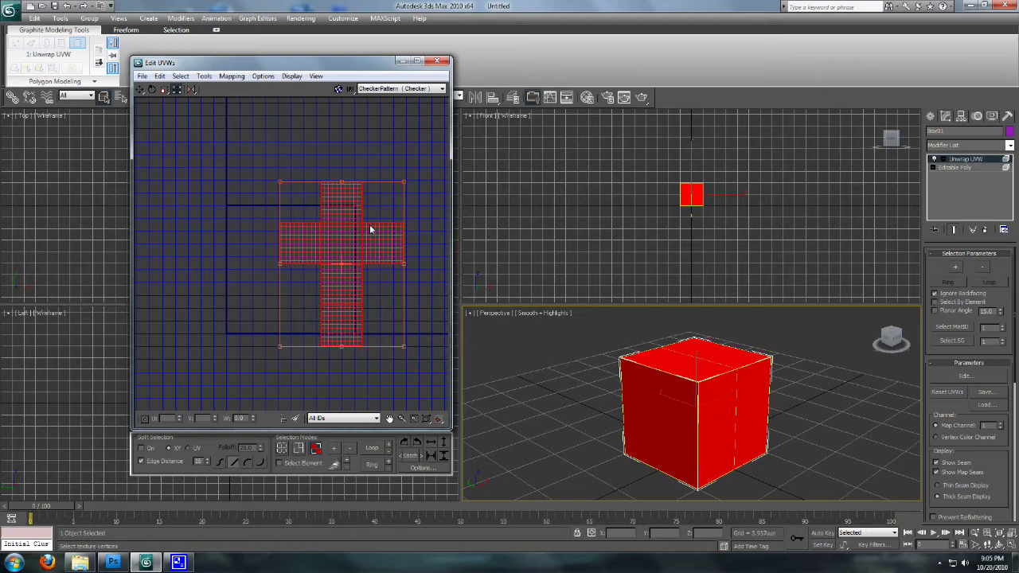
left_click_drag(369, 230, 451, 250)
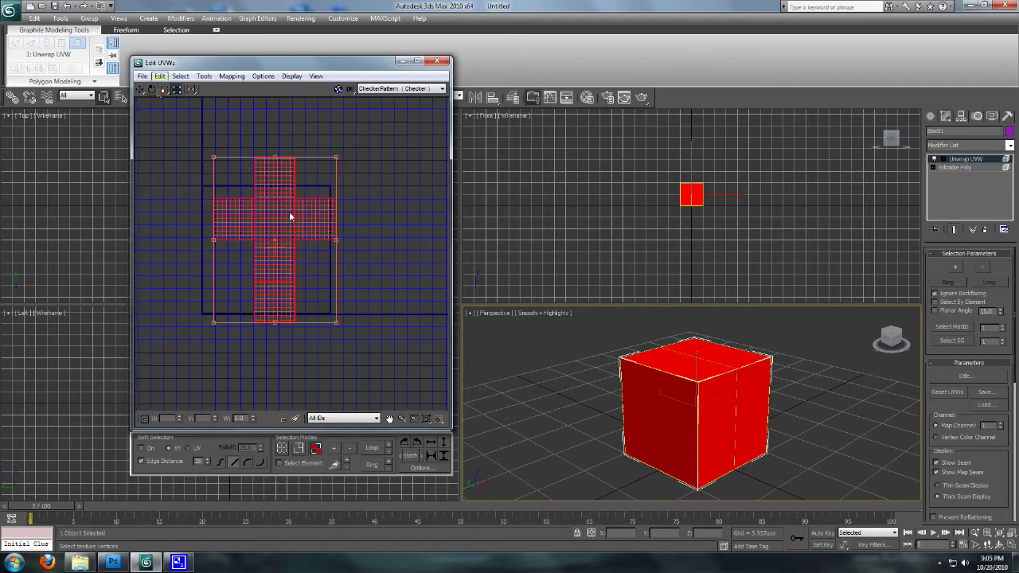
left_click(177, 89)
left_click_drag(336, 325, 316, 215)
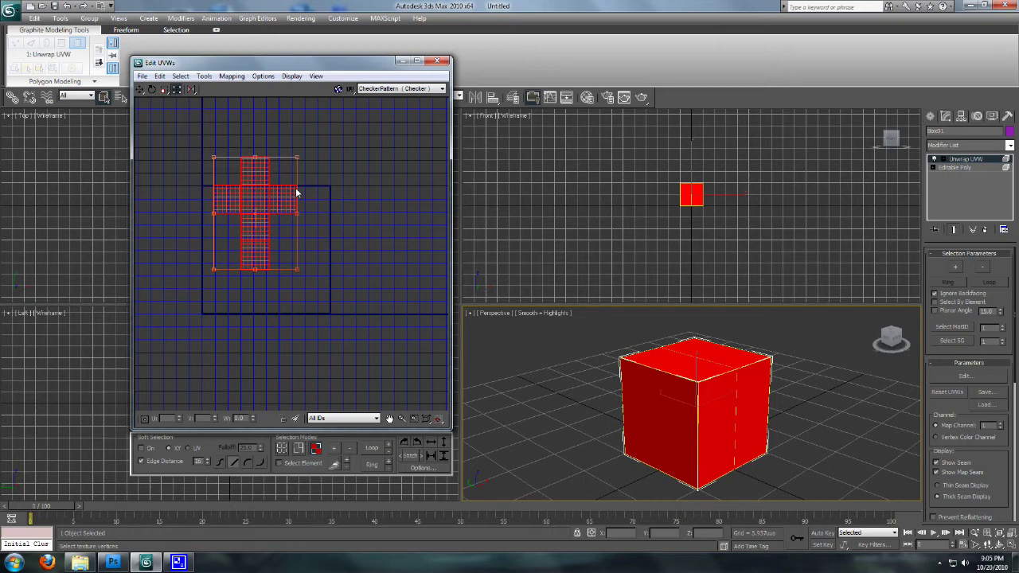
Step: Move the cross into the UV square's upper-left corner, enlarge it proportionally to nearly the square's full height, and deselect it
left_click_drag(297, 193, 271, 234)
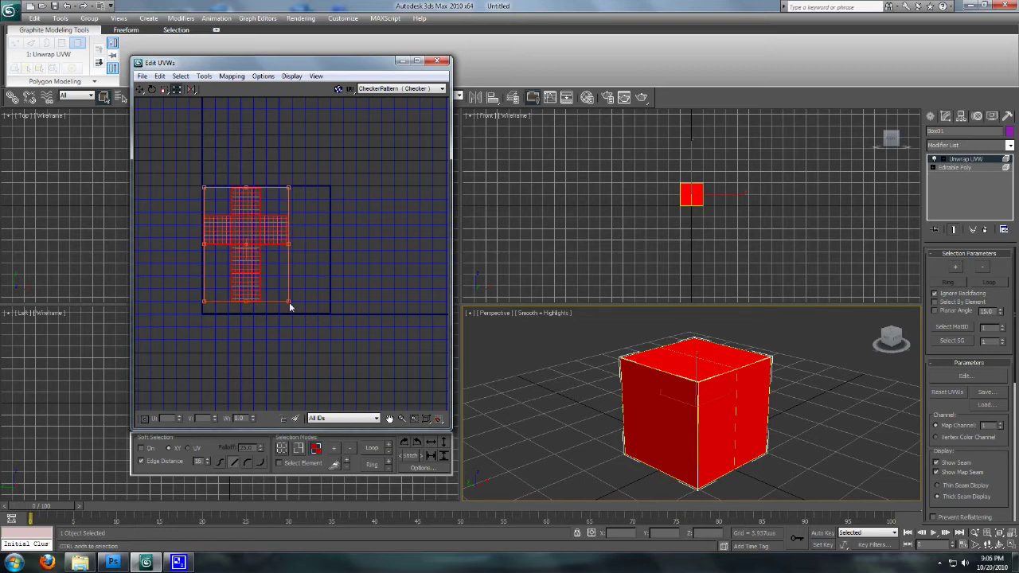
left_click_drag(289, 302, 298, 314)
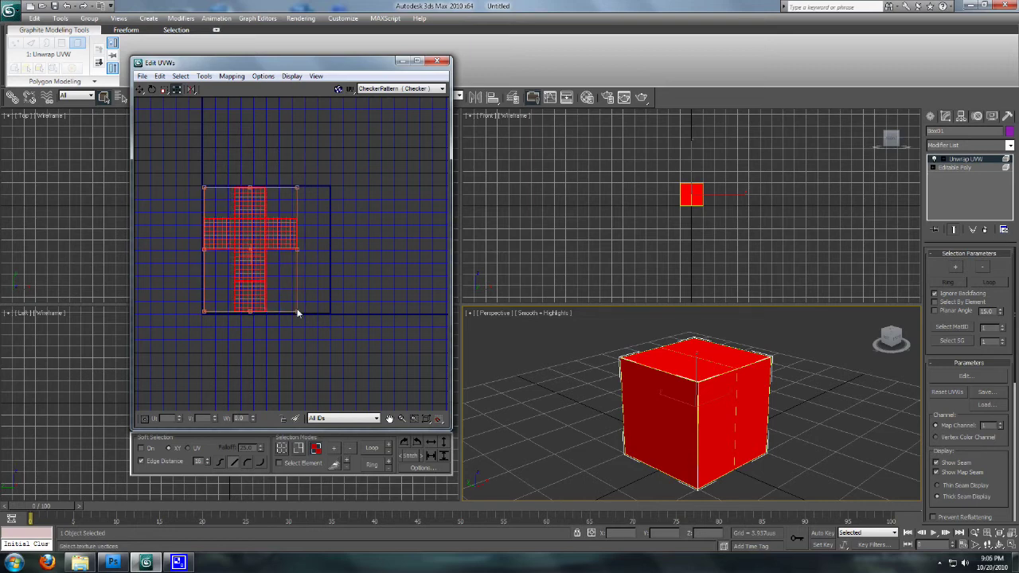
left_click(327, 309)
middle_click_drag(329, 277, 347, 278)
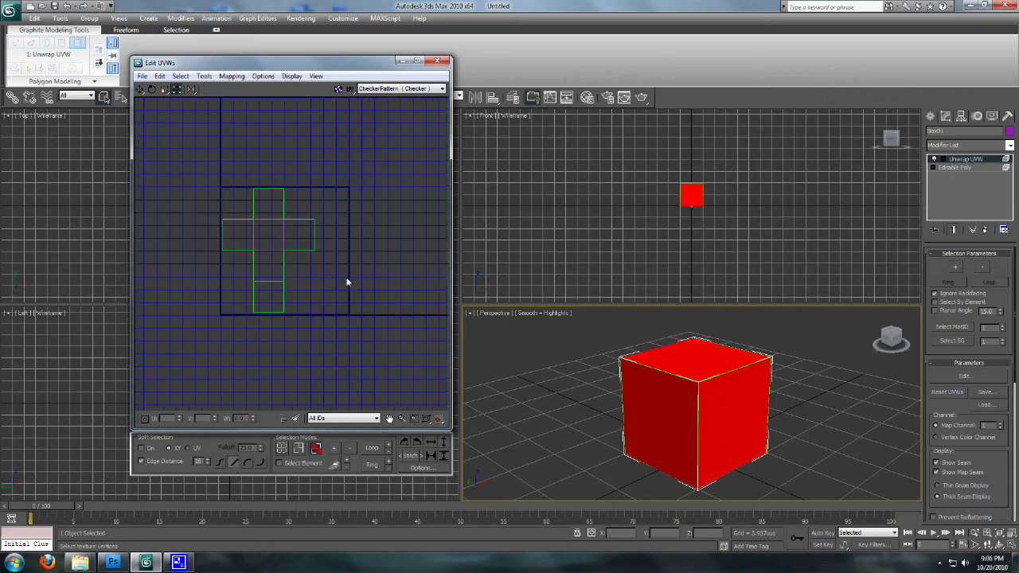
scroll(388, 305, "up", 3)
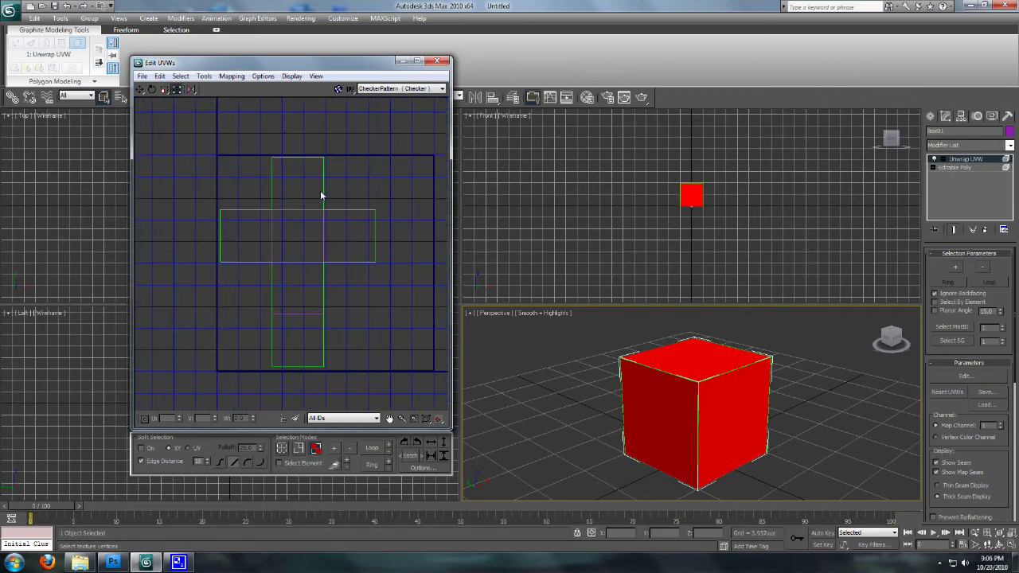
Step: Render the cross layout as a UVW template at 1024 by 1024
left_click(205, 76)
left_click(253, 262)
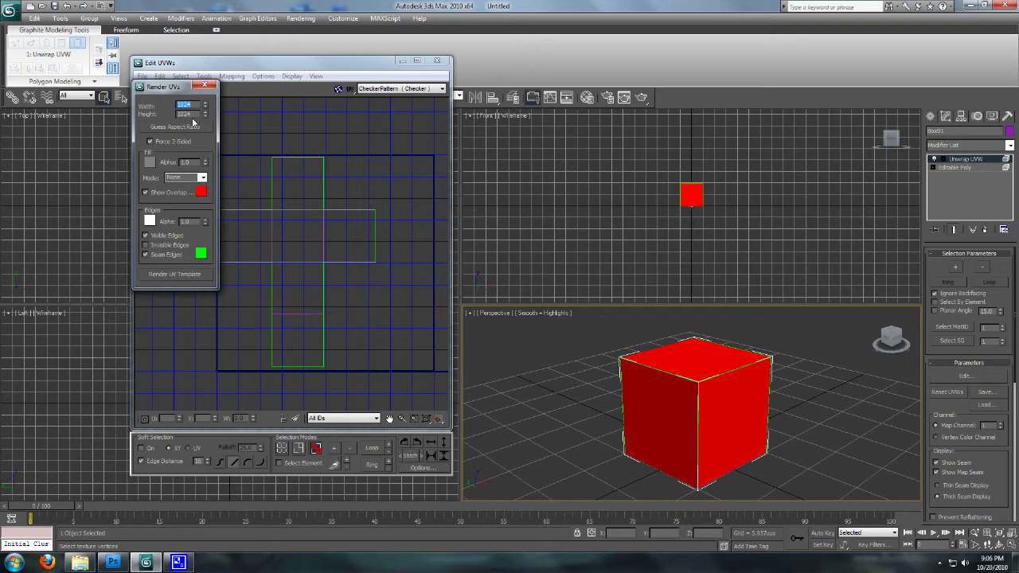
left_click(172, 274)
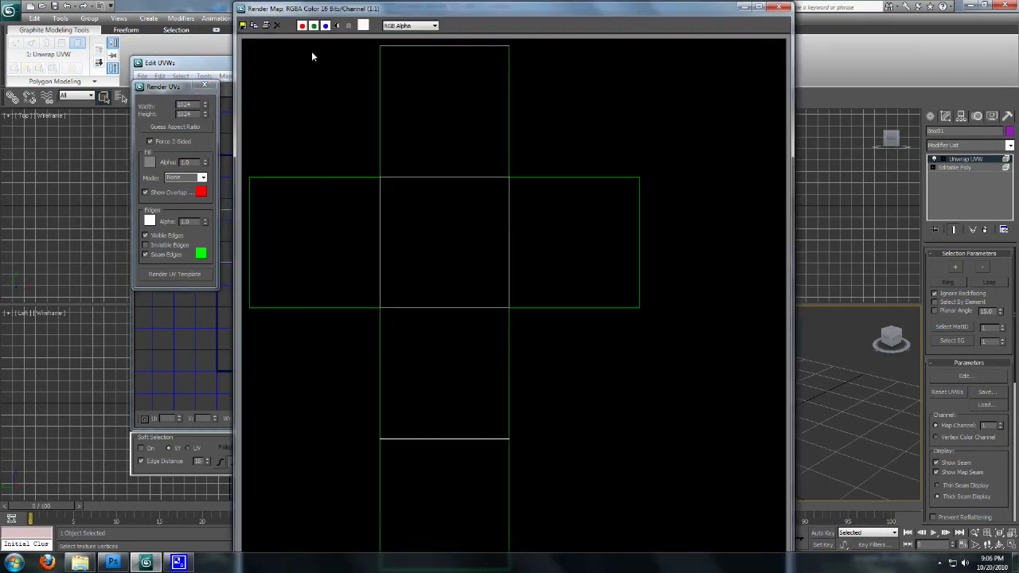
Step: Save the rendered template to the Desktop as the JPEG "tutorial image texture" at quality 100, then close the render window
left_click(243, 26)
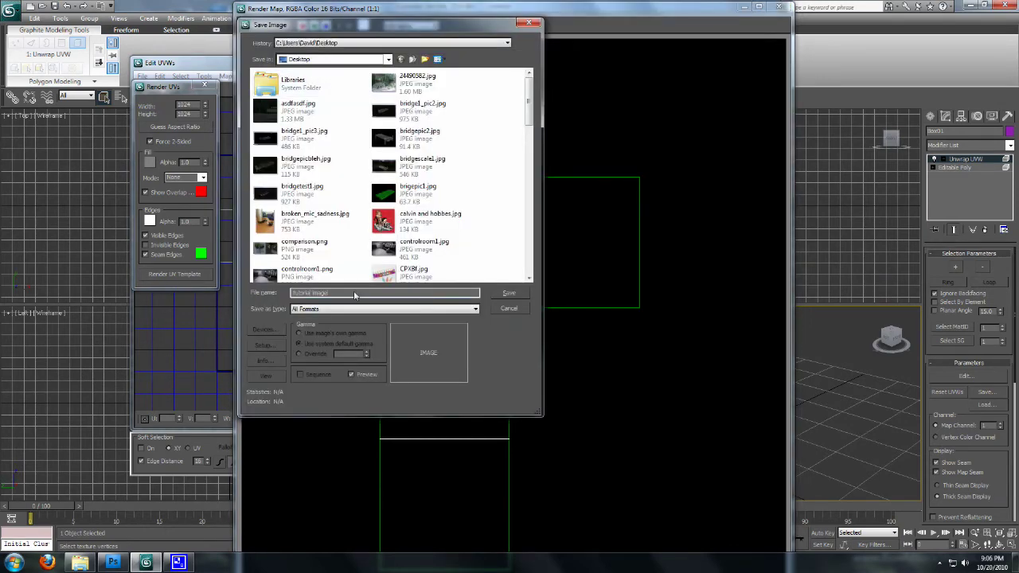
left_click(443, 310)
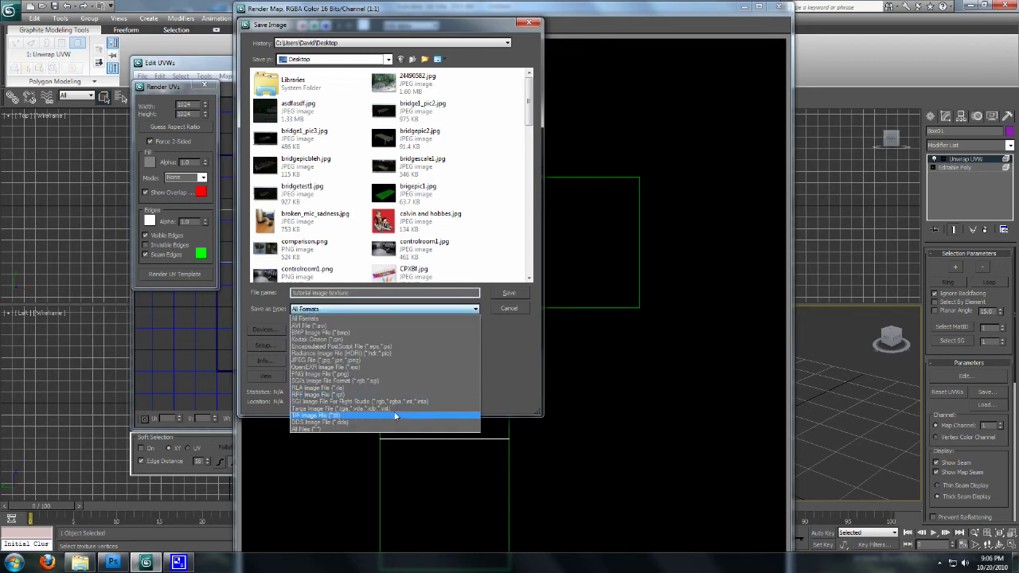
left_click(405, 361)
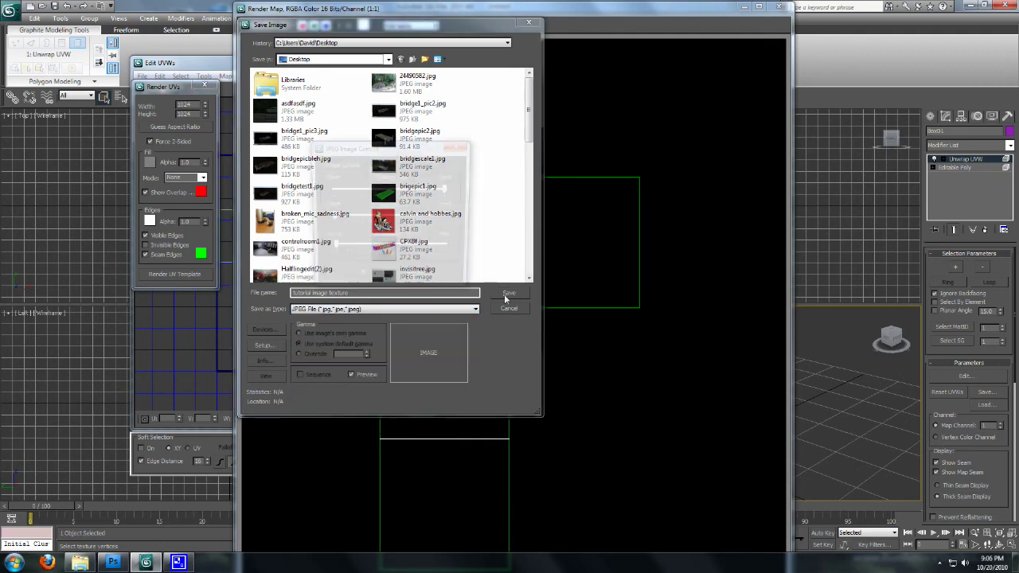
left_click(507, 294)
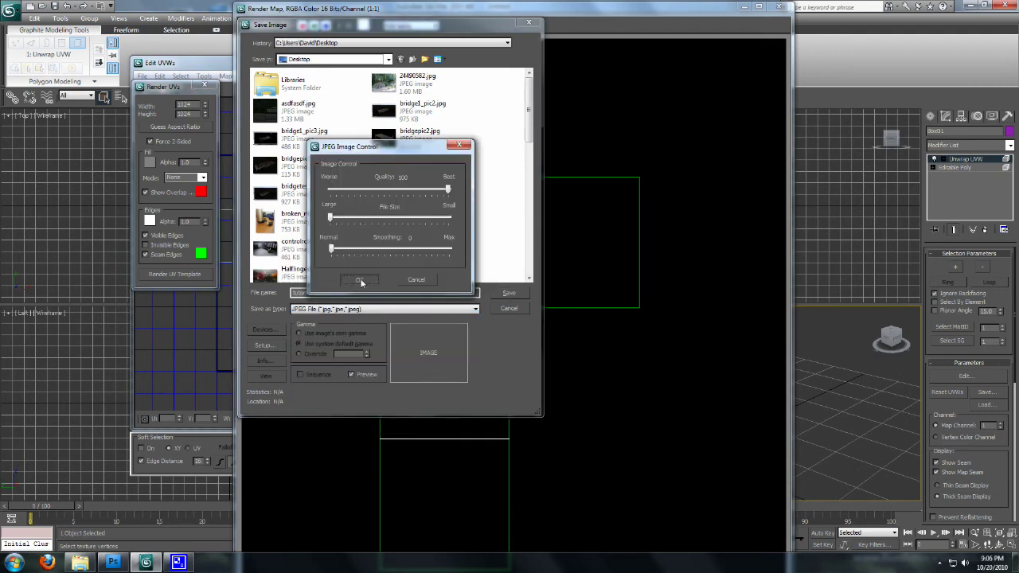
left_click(359, 281)
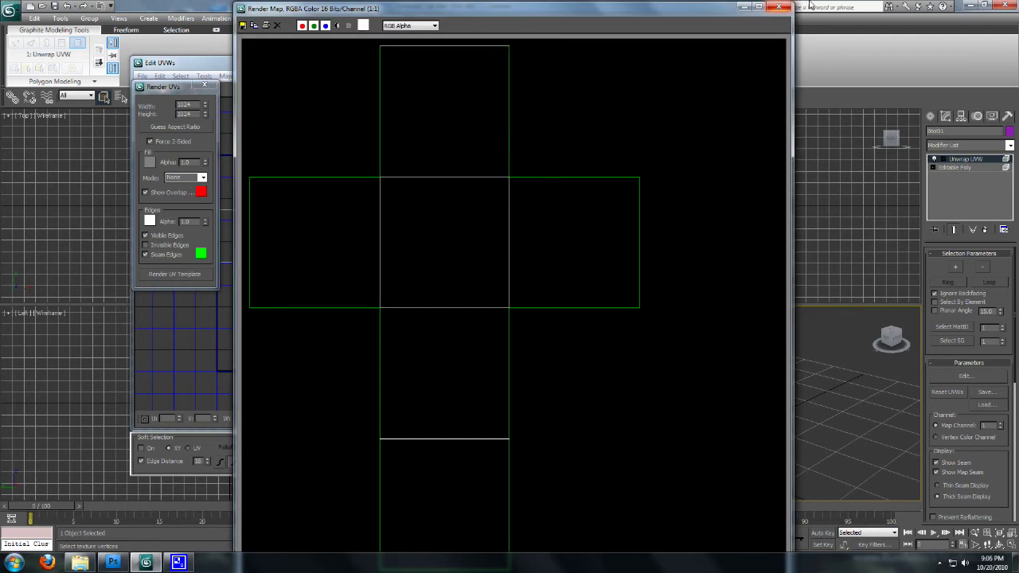
left_click(781, 8)
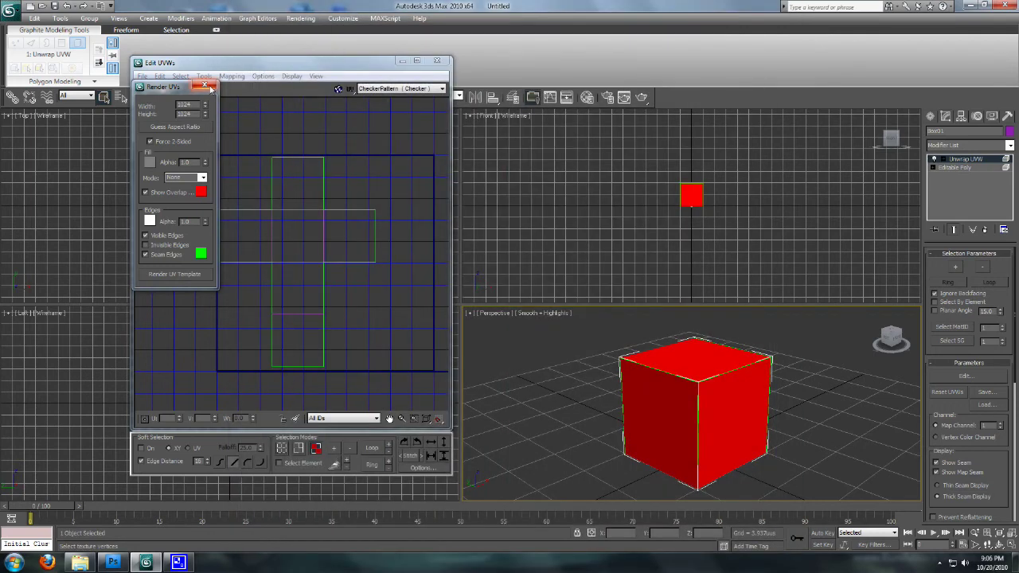
Step: Close the Render UVs and Edit UVWs windows and collapse the box's Unwrap UVW modifier into its Editable Poly
left_click(205, 87)
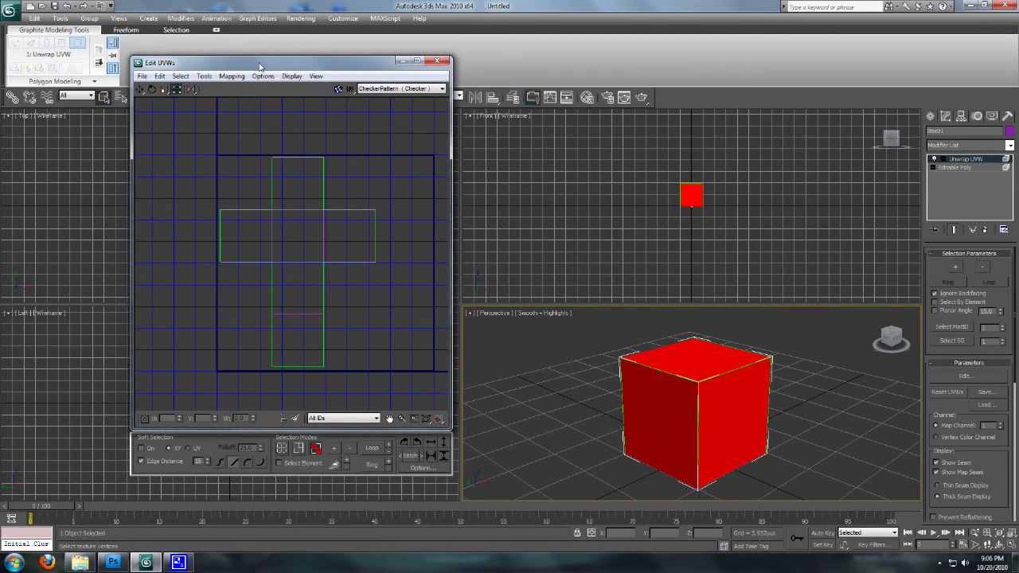
left_click_drag(260, 65, 317, 68)
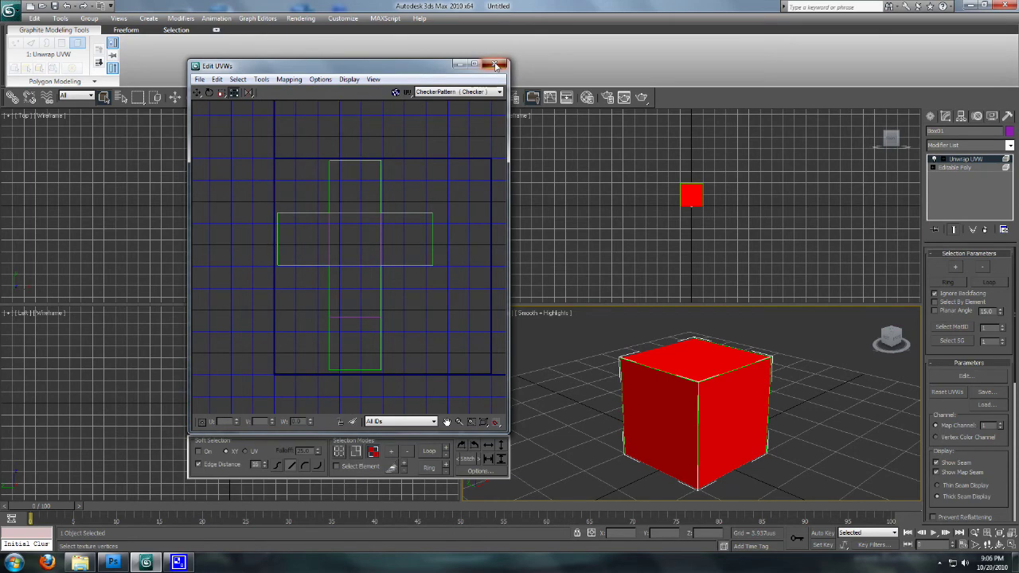
left_click(495, 64)
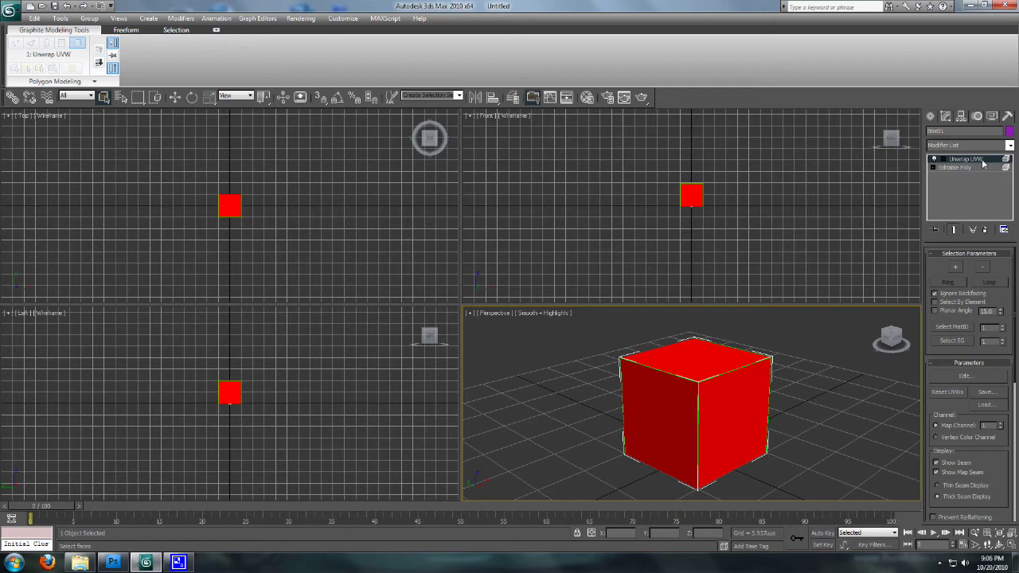
right_click(965, 160)
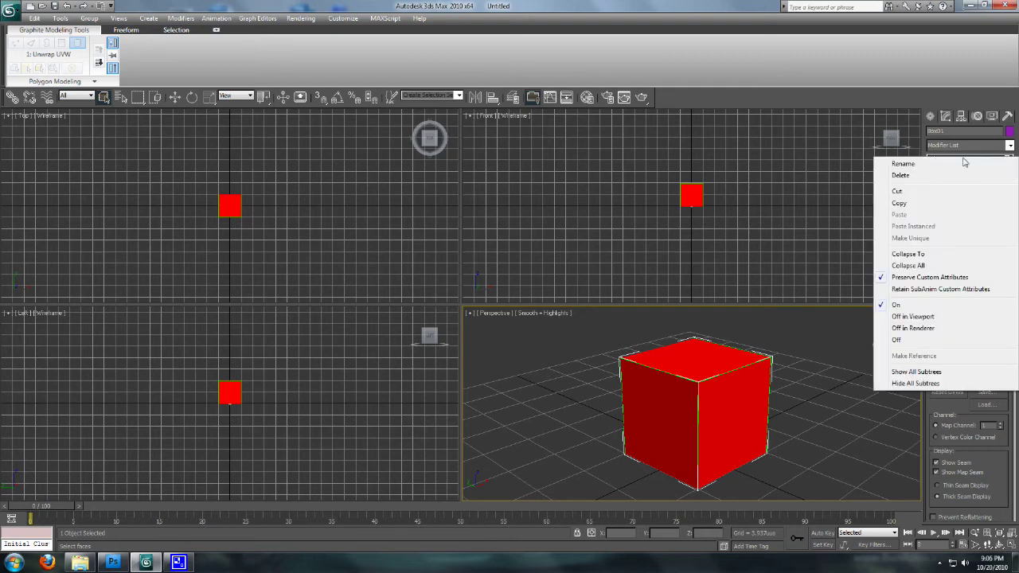
left_click(941, 273)
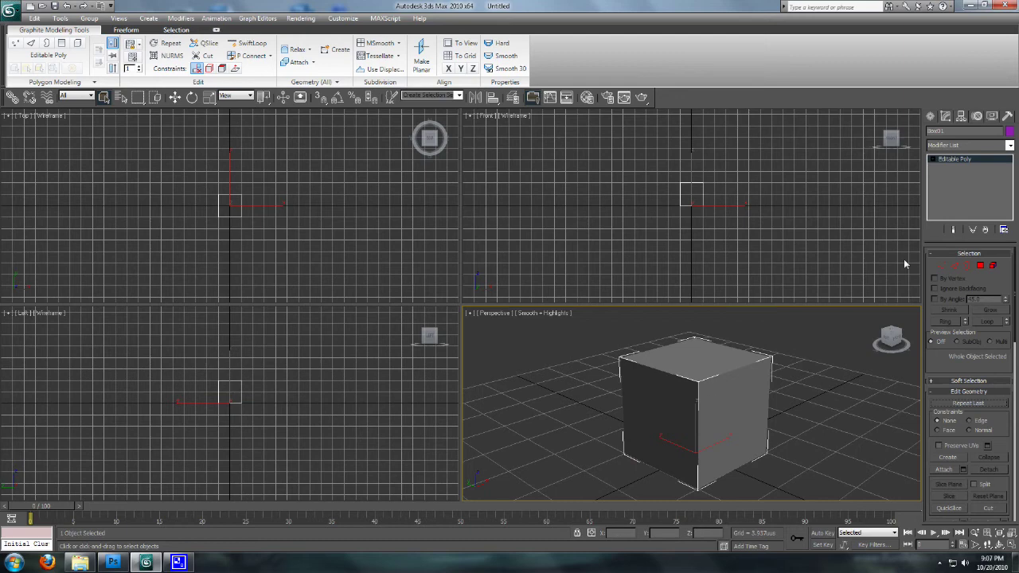
scroll(698, 385, "up", 3)
scroll(699, 385, "down", 3)
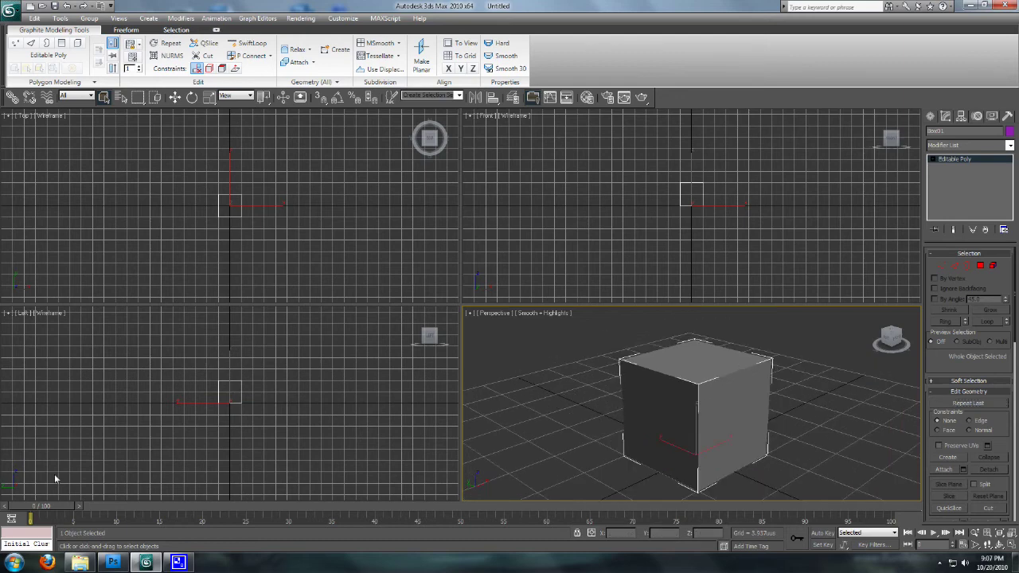
Step: Switch to Photoshop and open "tutorial image texture.jpg" from the Desktop
left_click(113, 563)
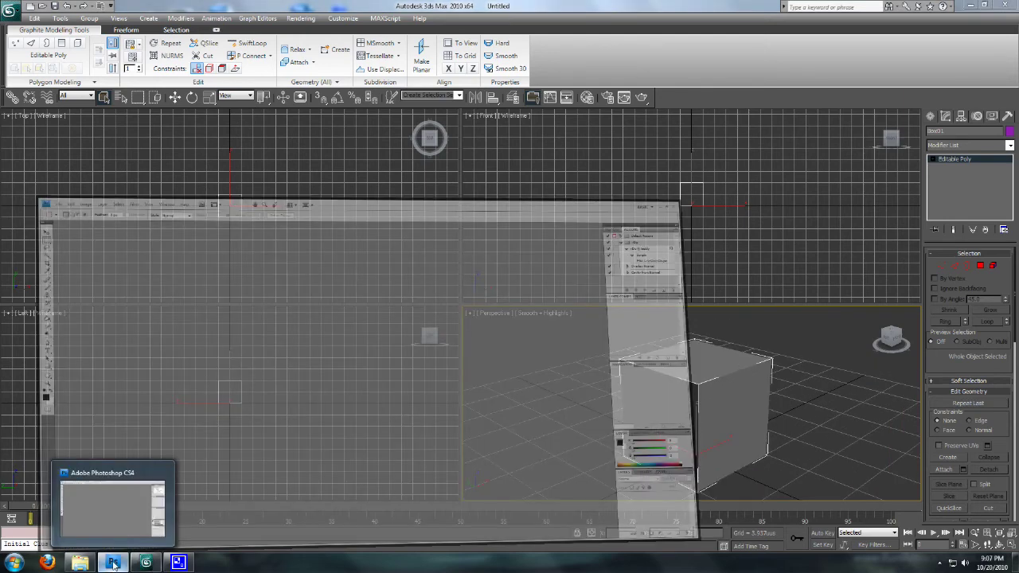
left_click(30, 9)
left_click(42, 30)
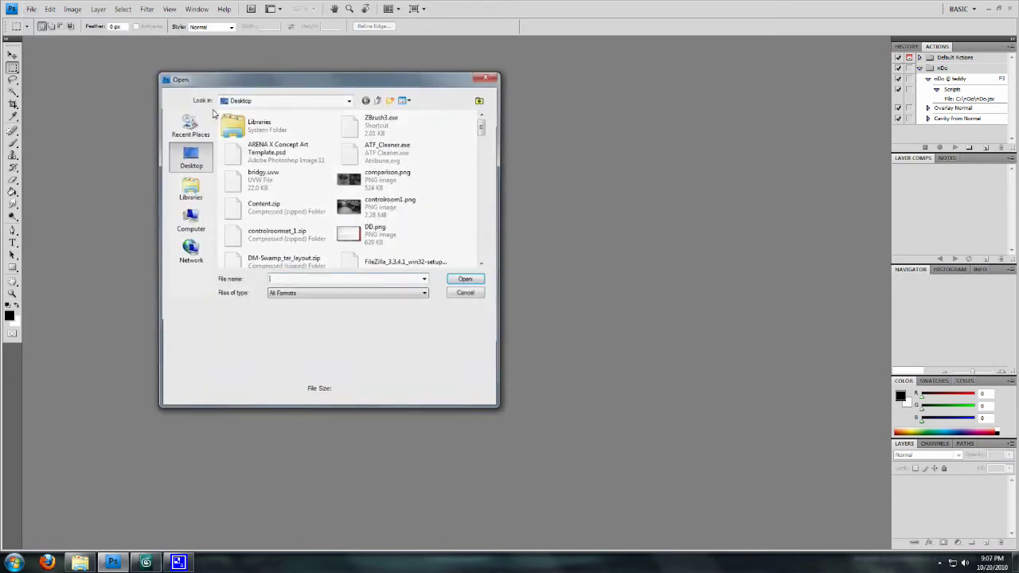
type("uv")
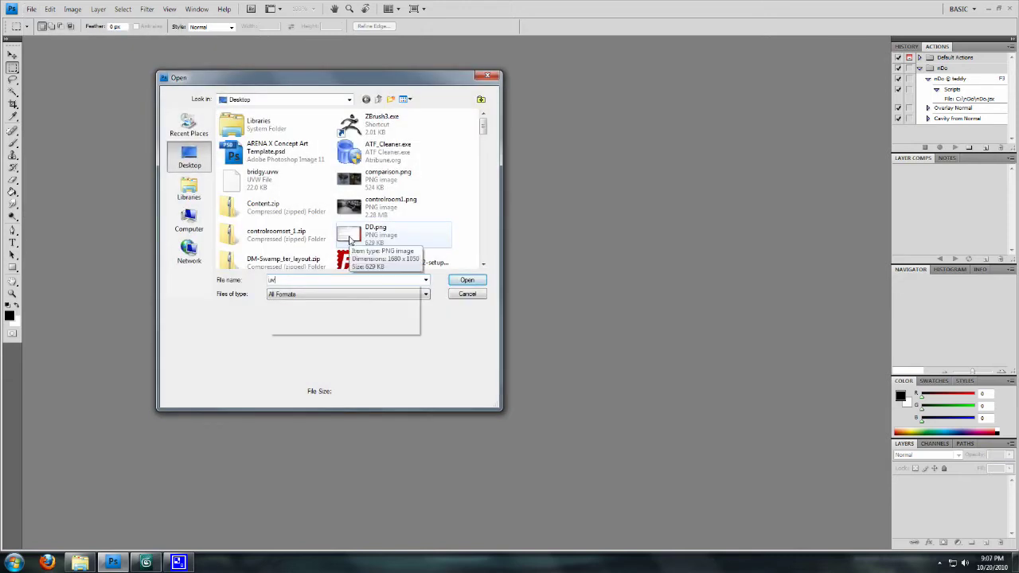
key("BackSpace")
key("BackSpace")
type("tut")
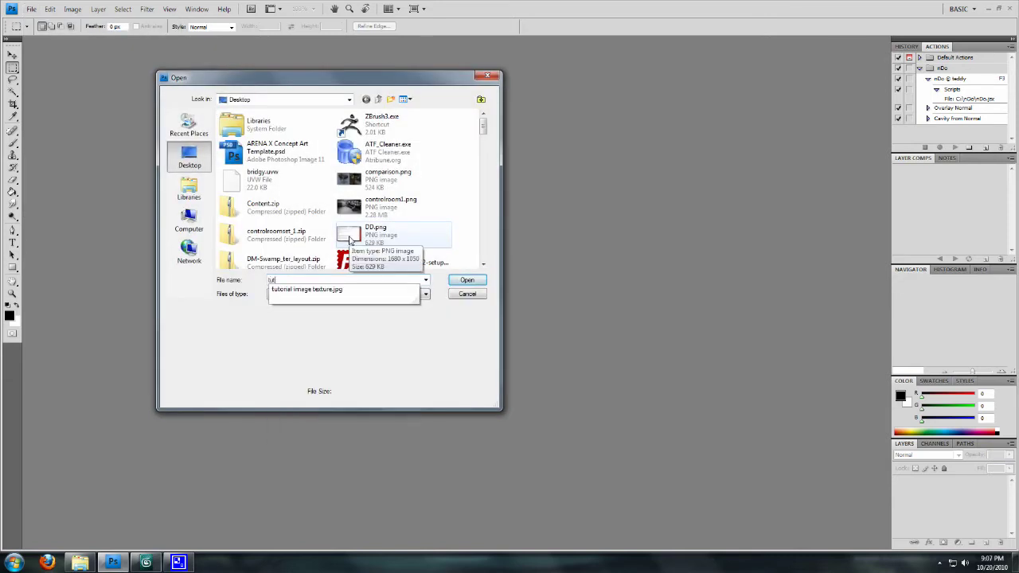
key("Return")
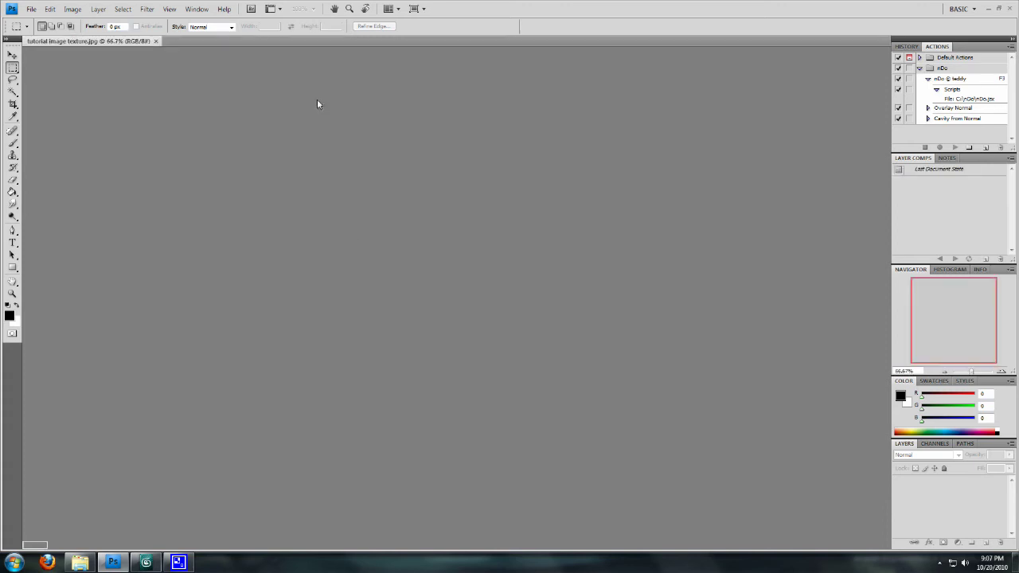
scroll(401, 239, "up", 1, "alt")
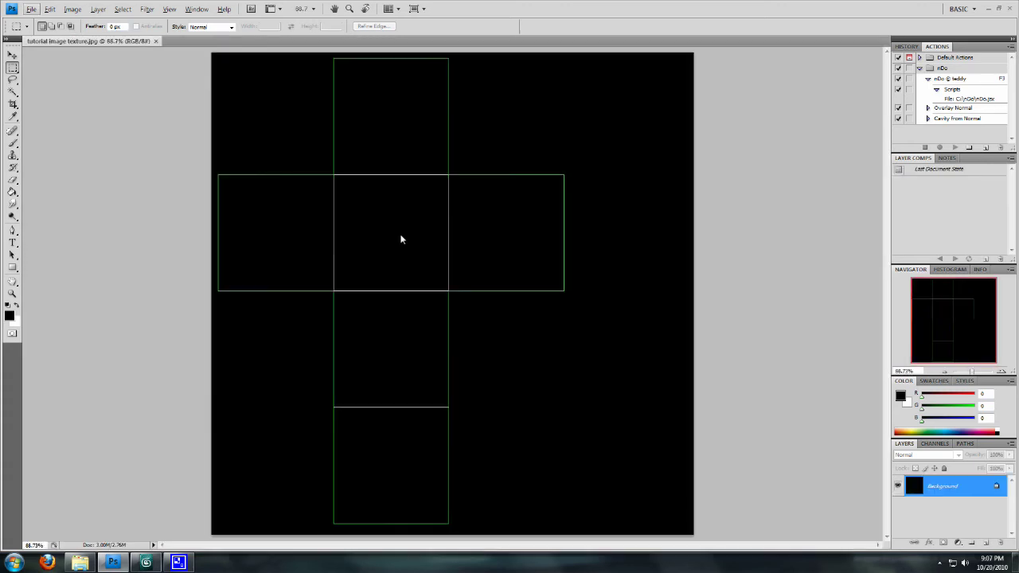
scroll(401, 239, "down", 1, "alt")
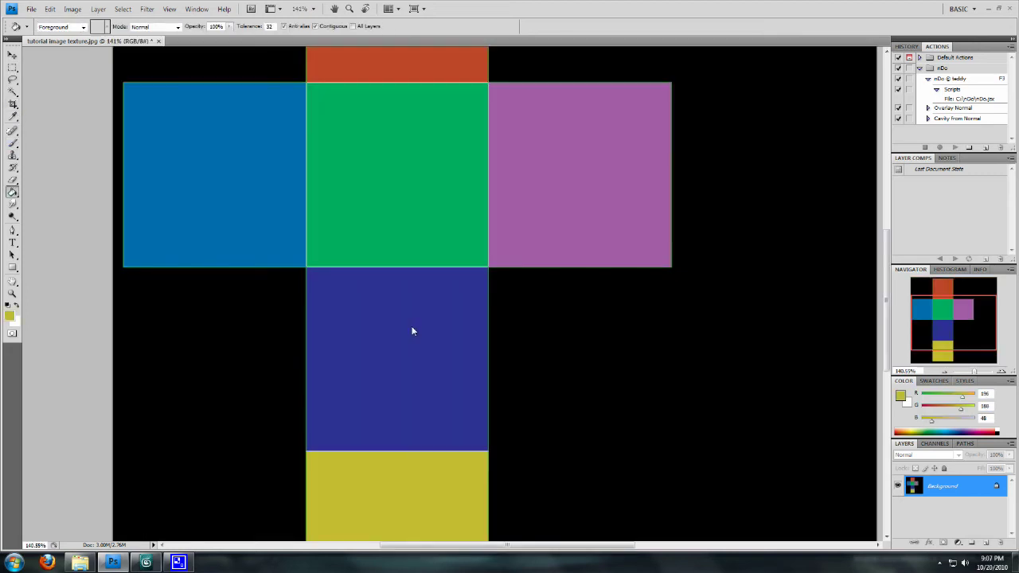
Step: Try filling the template line between the green and dark blue squares with yellow, then undo the fill
scroll(412, 327, "down", 9, "alt")
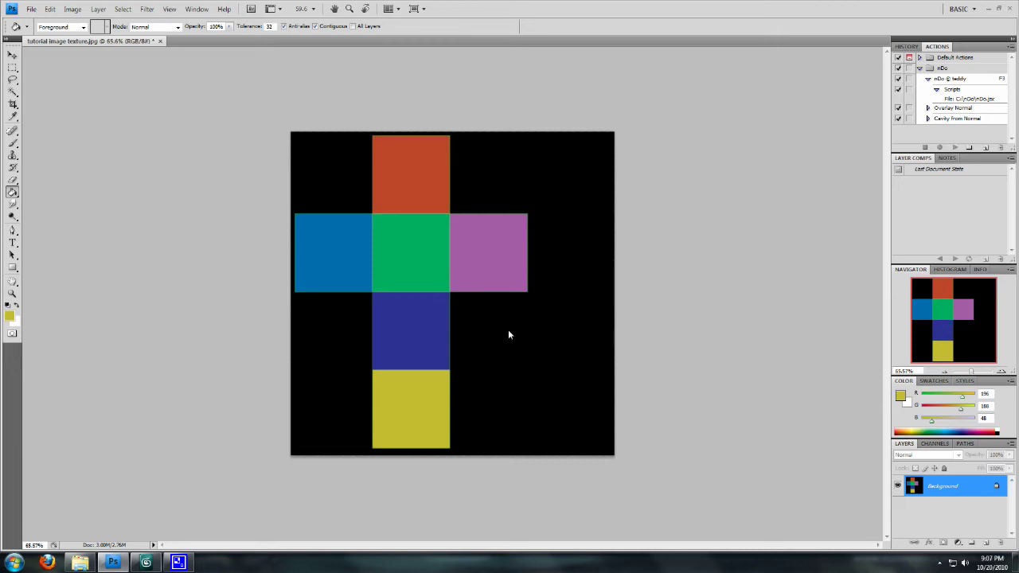
scroll(508, 330, "up", 1, "alt")
scroll(500, 313, "up", 4, "alt")
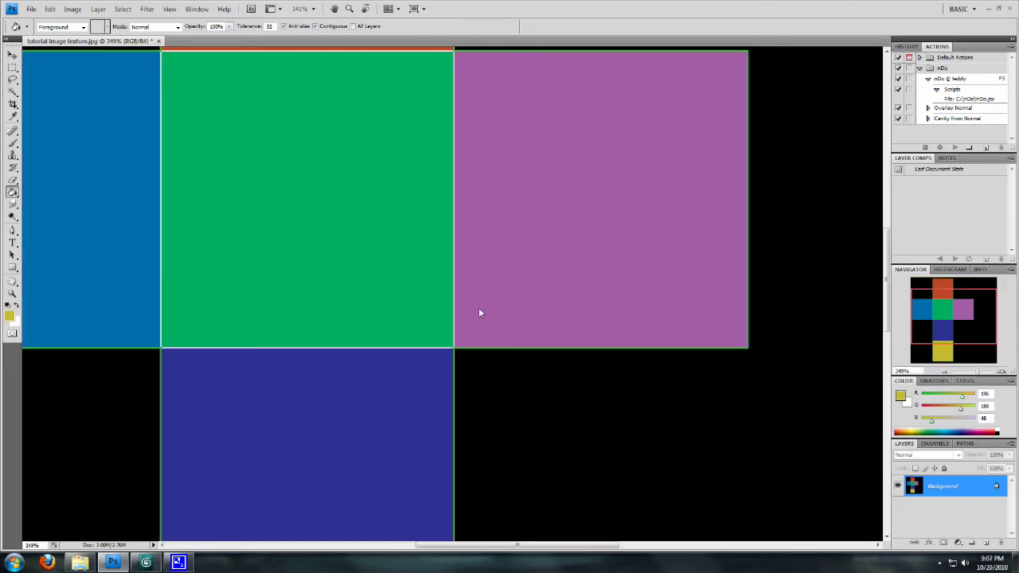
scroll(448, 341, "up", 5, "alt")
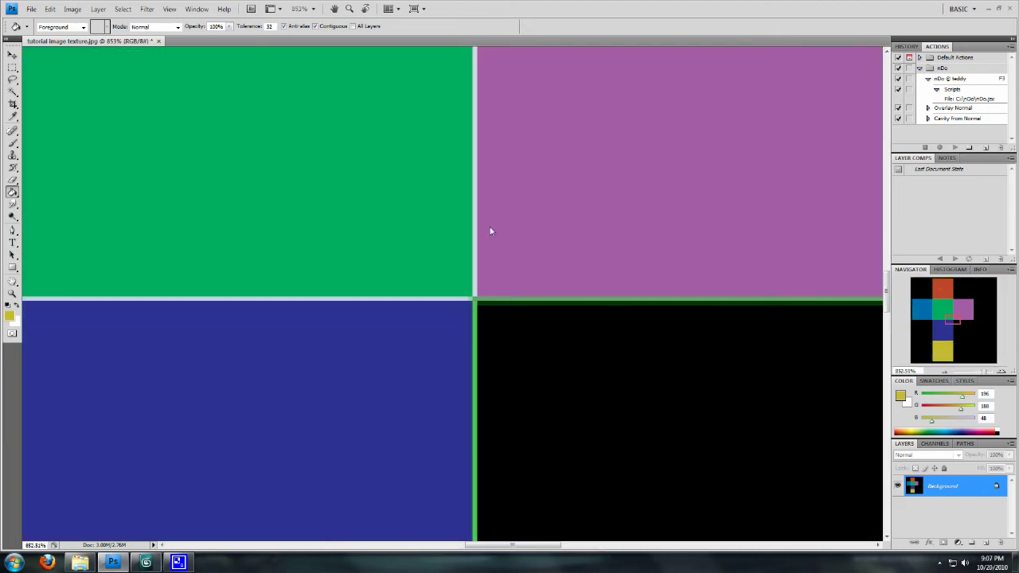
left_click(428, 299)
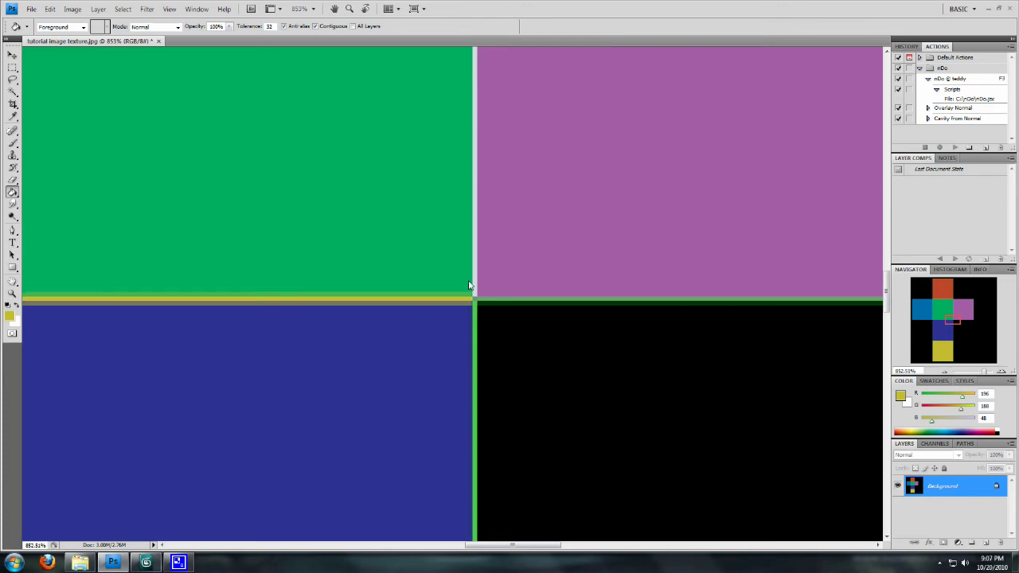
key("ctrl+z")
scroll(469, 279, "down", 2, "alt")
scroll(453, 287, "down", 8, "alt")
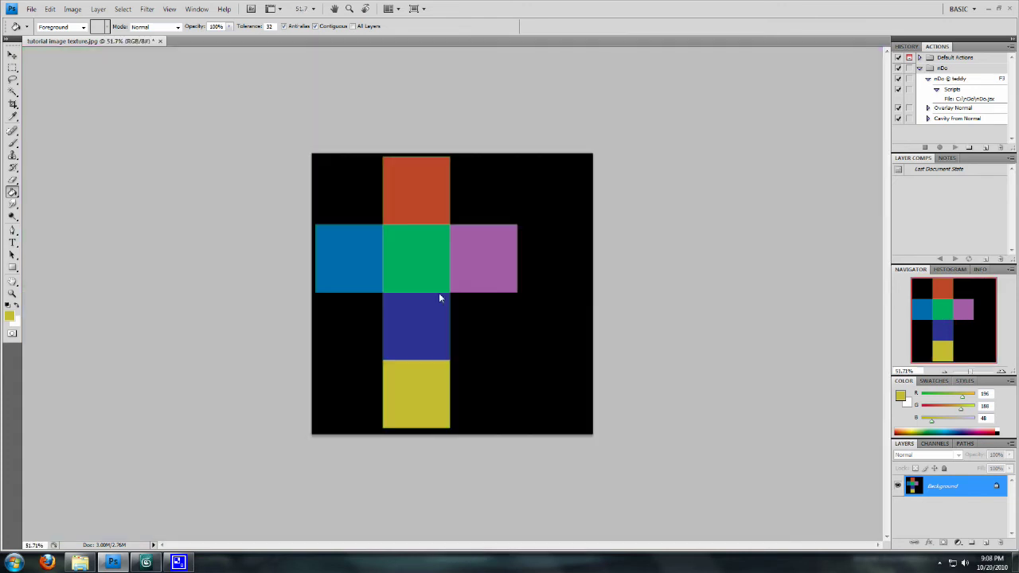
scroll(439, 298, "up", 1, "alt")
scroll(460, 298, "up", 2, "alt")
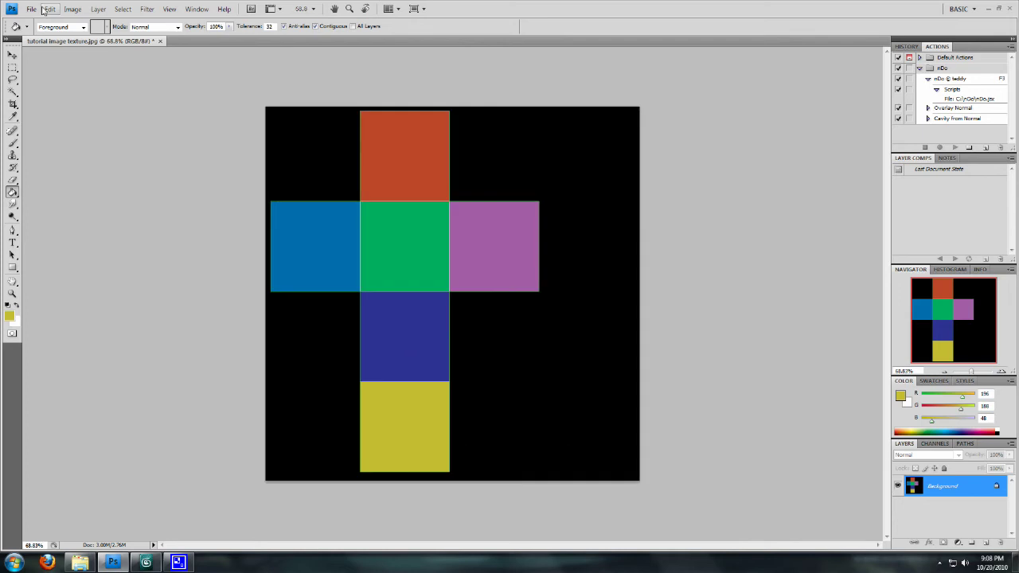
Step: Save the coloured cross texture as a baseline JPEG at maximum quality 12
left_click(31, 9)
left_click(59, 95)
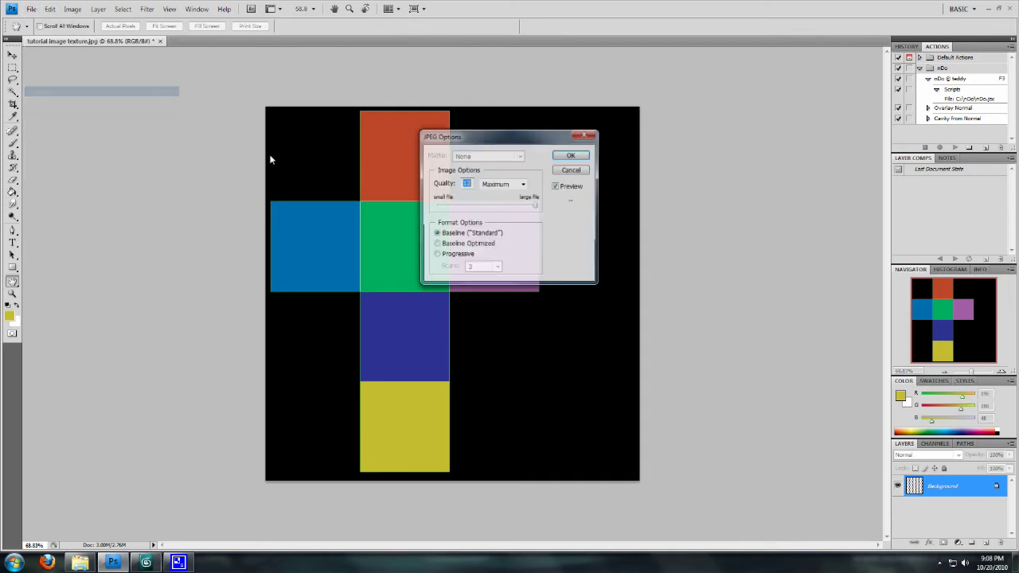
left_click(573, 156)
key("g")
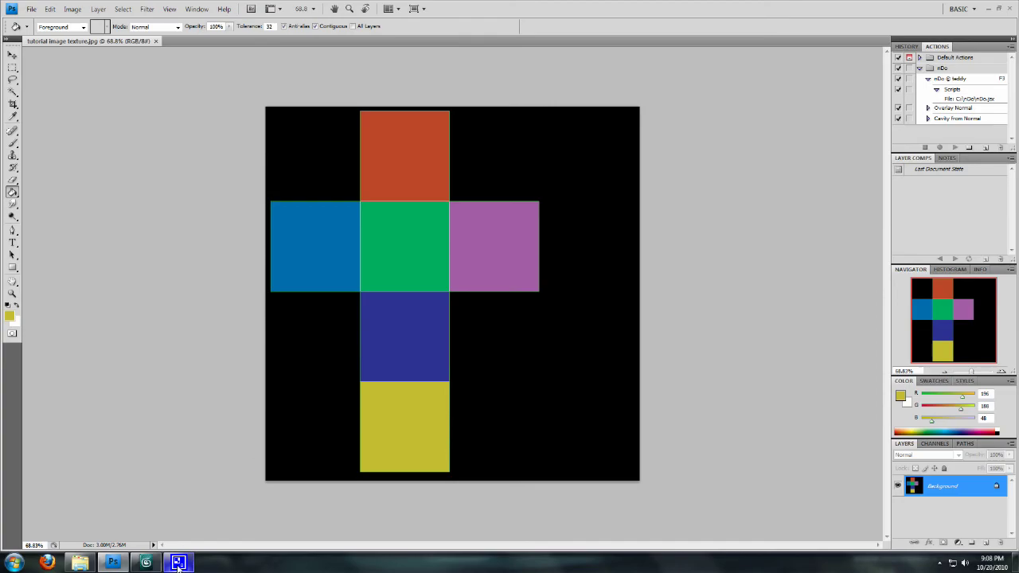
Step: Switch to 3ds Max, load "tutorial image texture.jpg" as the diffuse bitmap of material 01 - Default, and show it on the box
left_click(150, 564)
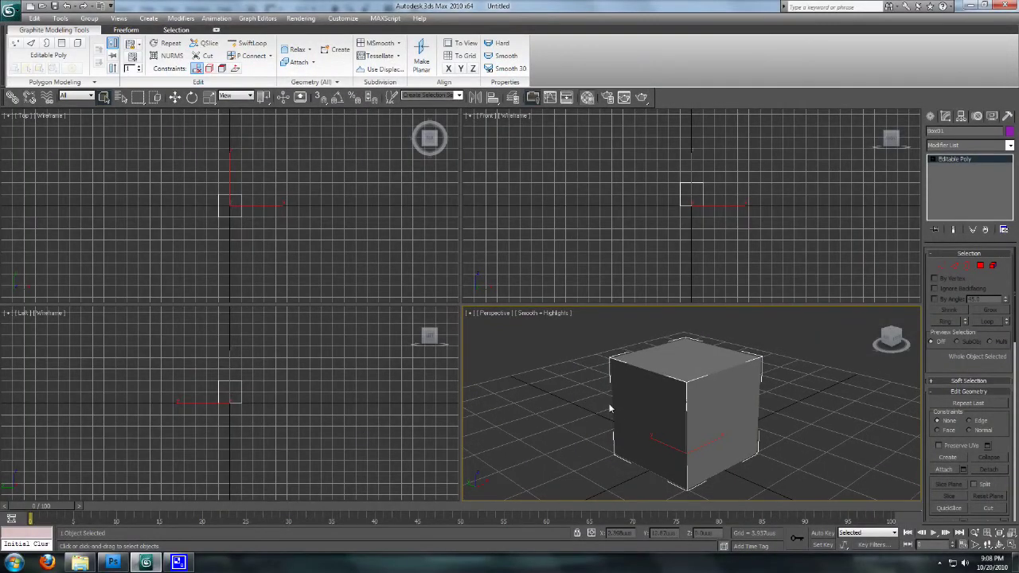
key("m")
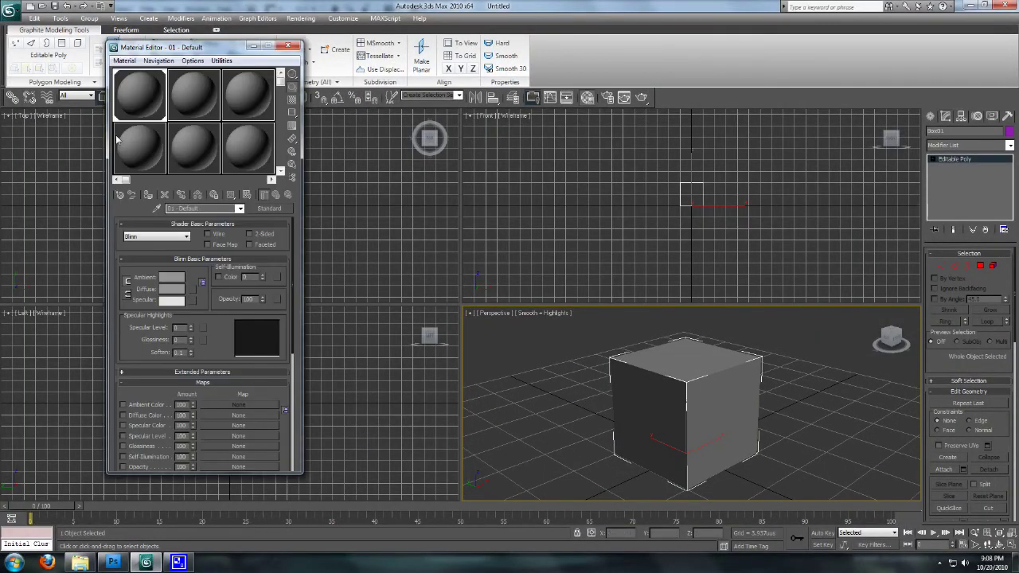
left_click(193, 292)
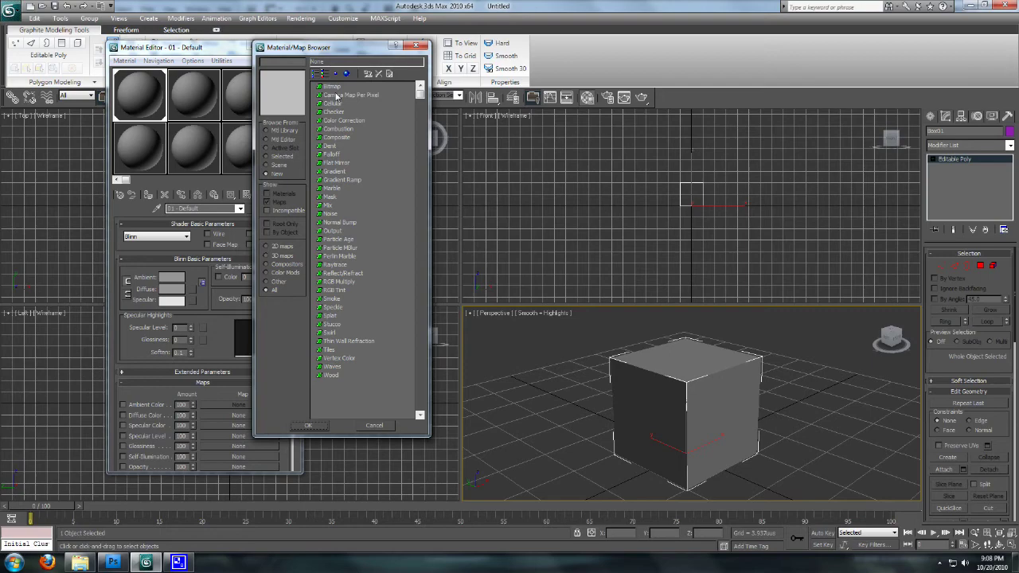
double_click(331, 86)
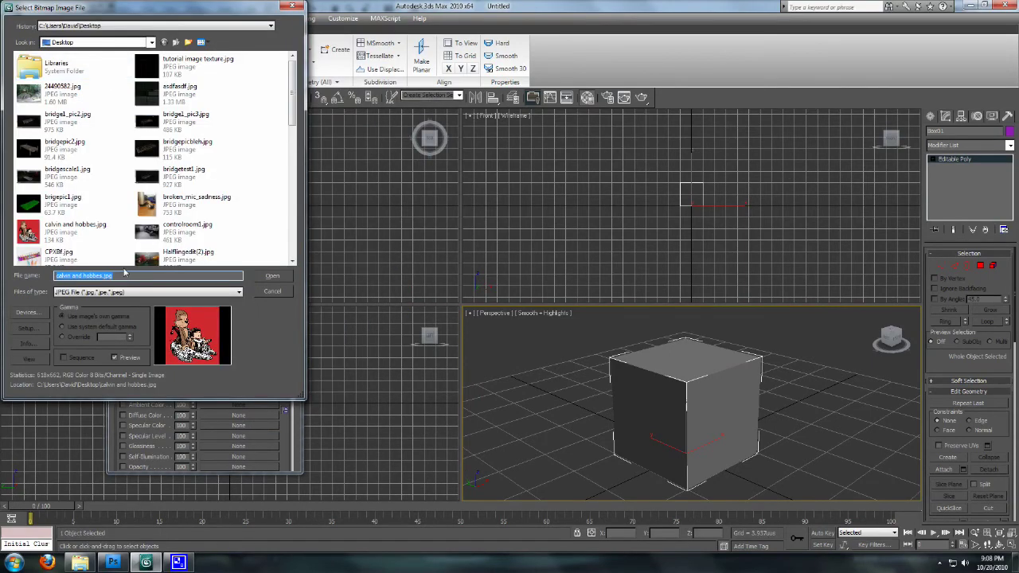
type("tu")
key("Return")
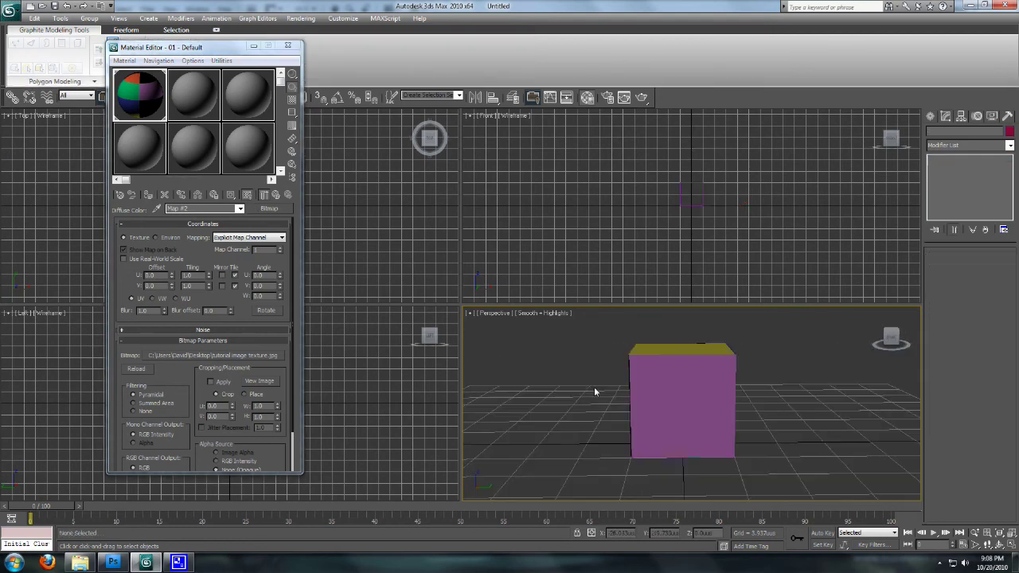
Step: Render the whole textured box in the perspective view to check its face colours and edges
middle_click_drag(594, 392, 686, 371, "alt")
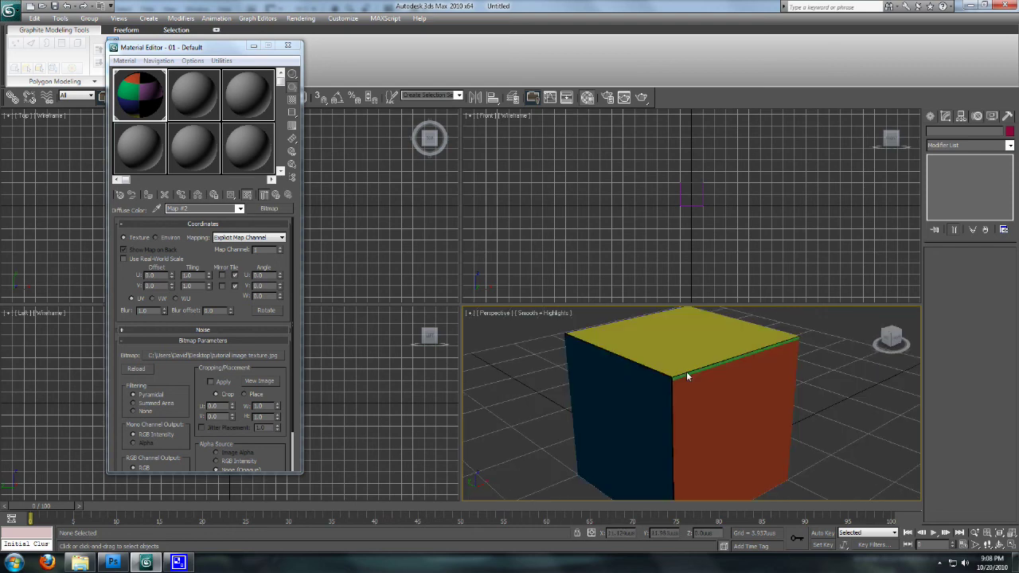
scroll(686, 371, "down", 3)
key("shift+q")
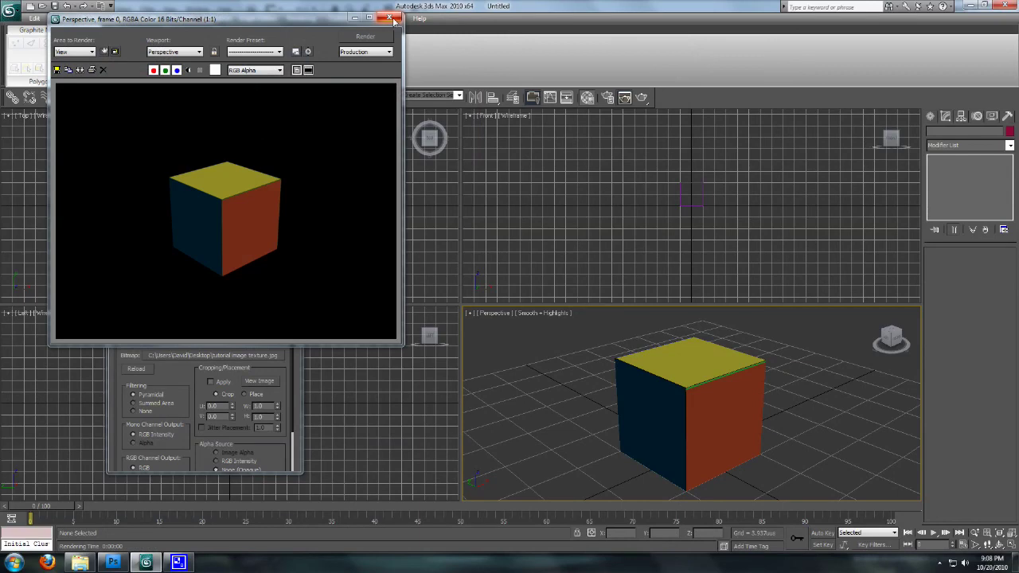
left_click(389, 18)
Step: Render a close-up of the corner where the yellow, blue and orange faces meet to examine the seams
scroll(683, 447, "up", 5)
scroll(683, 447, "down", 3)
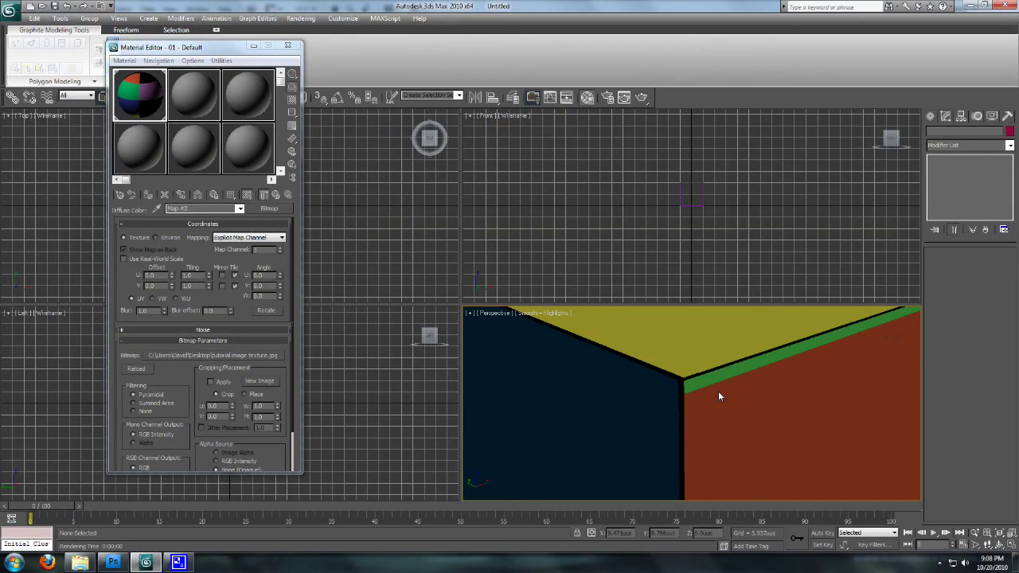
key("shift+q")
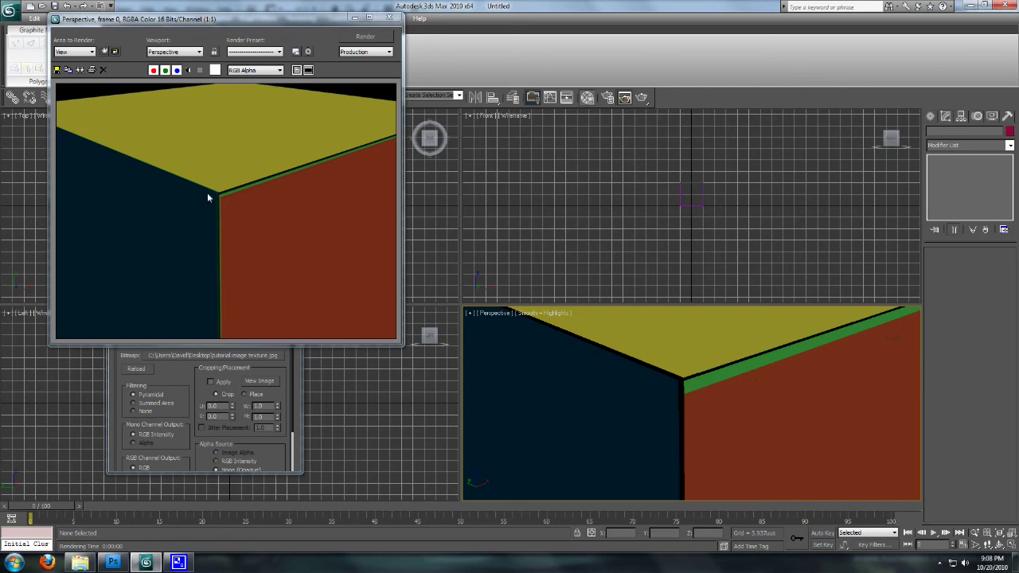
left_click(389, 17)
scroll(619, 394, "down", 5)
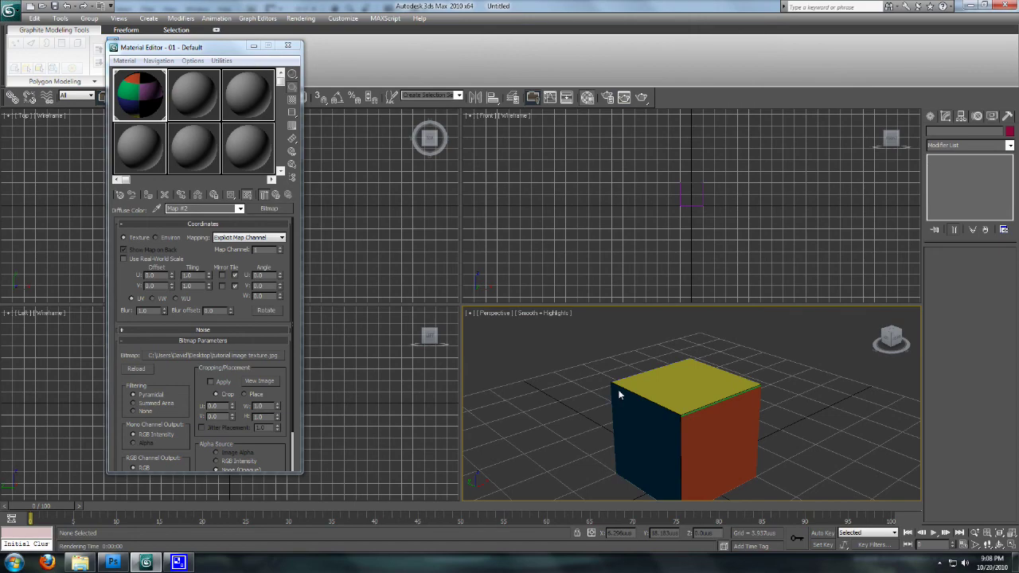
mouse_move(674, 394)
middle_mouse_down("alt")
mouse_move(769, 411)
mouse_move(674, 389)
middle_mouse_up("alt")
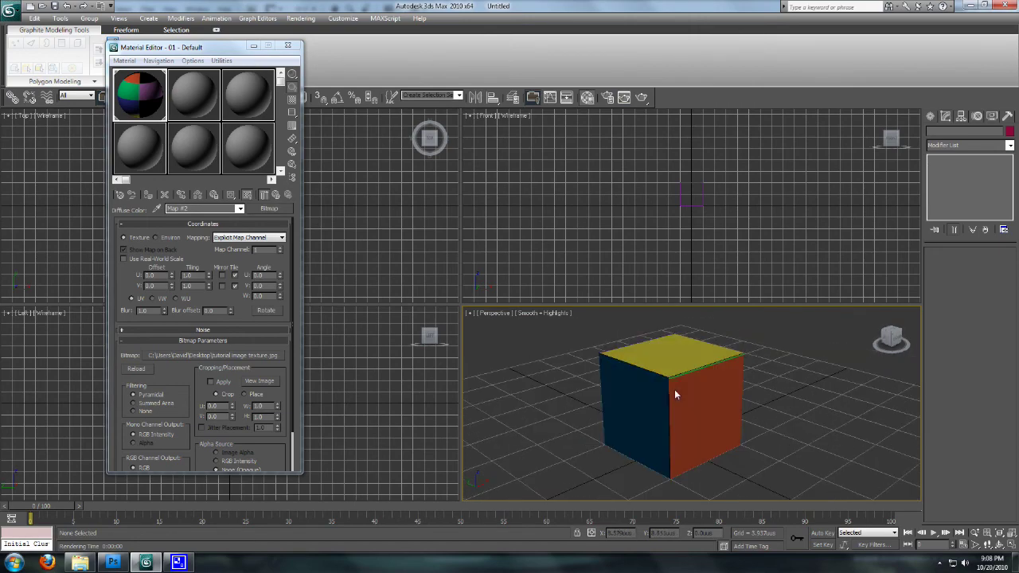
scroll(787, 393, "down", 5)
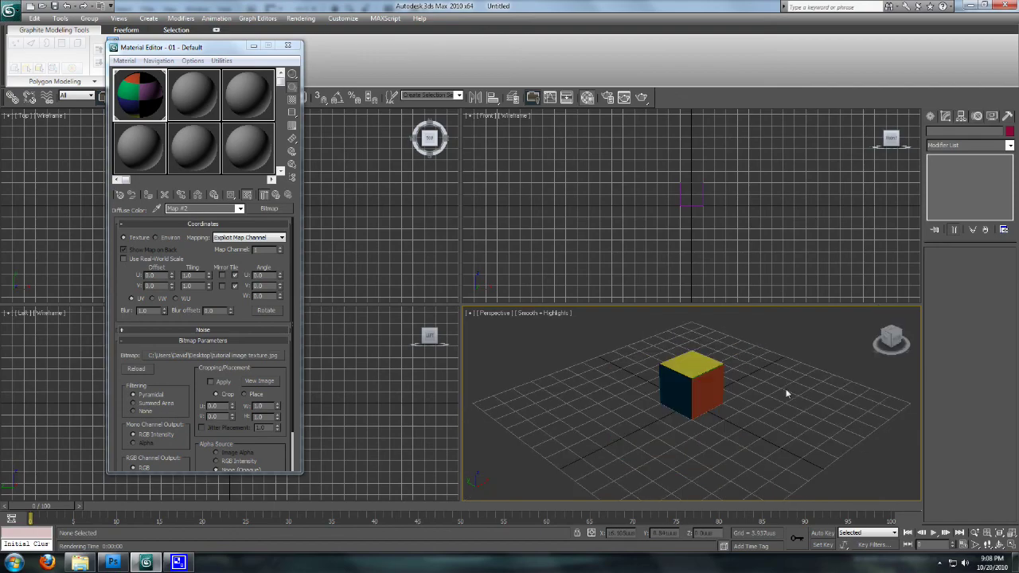